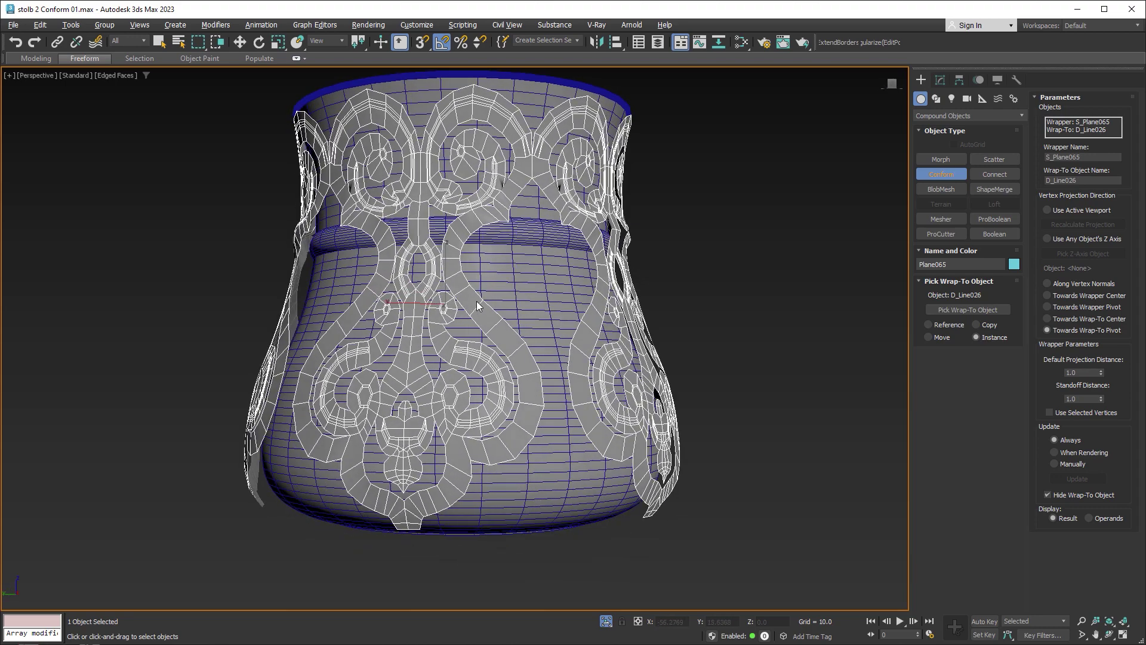
Step: Sink the ornament into the vase with a 0.01-then-negative Standoff, and brush the plane's edges around the lion
mouse_move(302, 265)
alt+middle_down()
mouse_move(342, 286)
mouse_move(305, 317)
alt+middle_up()
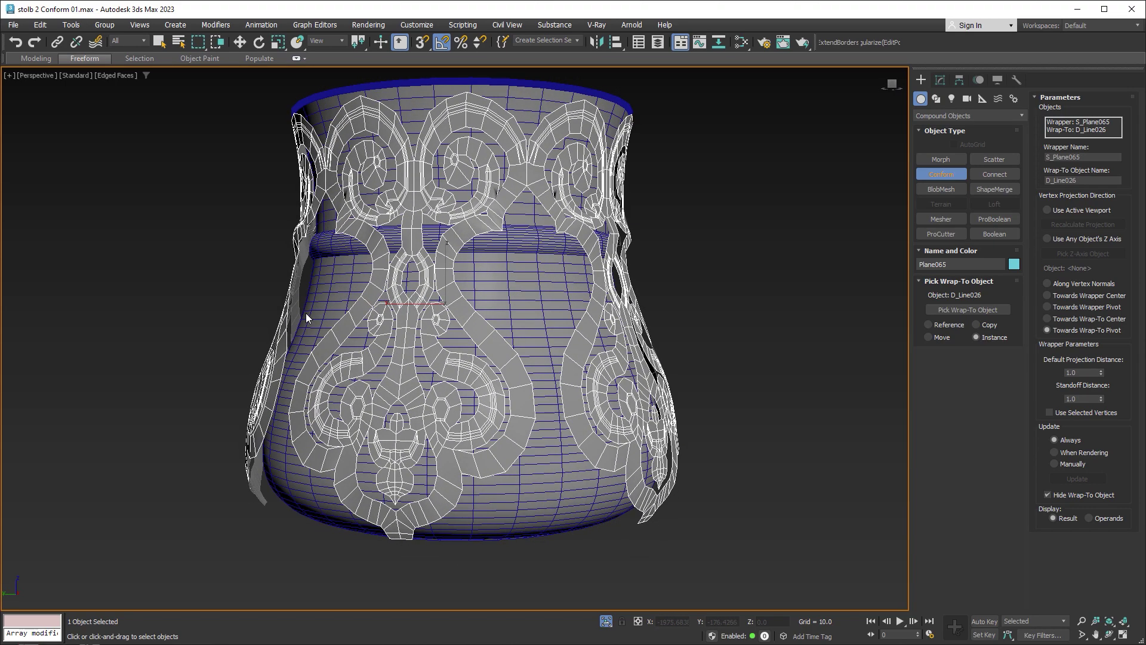
right_click(1101, 398)
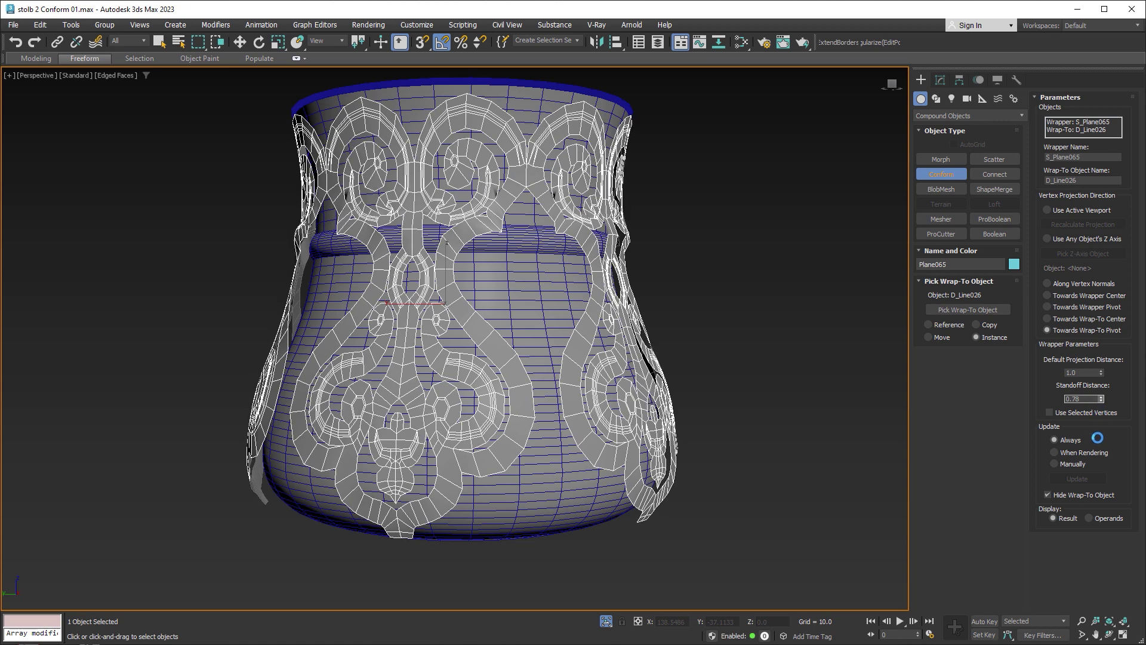
mouse_move(1095, 459)
mouse_down()
mouse_move(1091, 468)
mouse_move(1098, 362)
mouse_up()
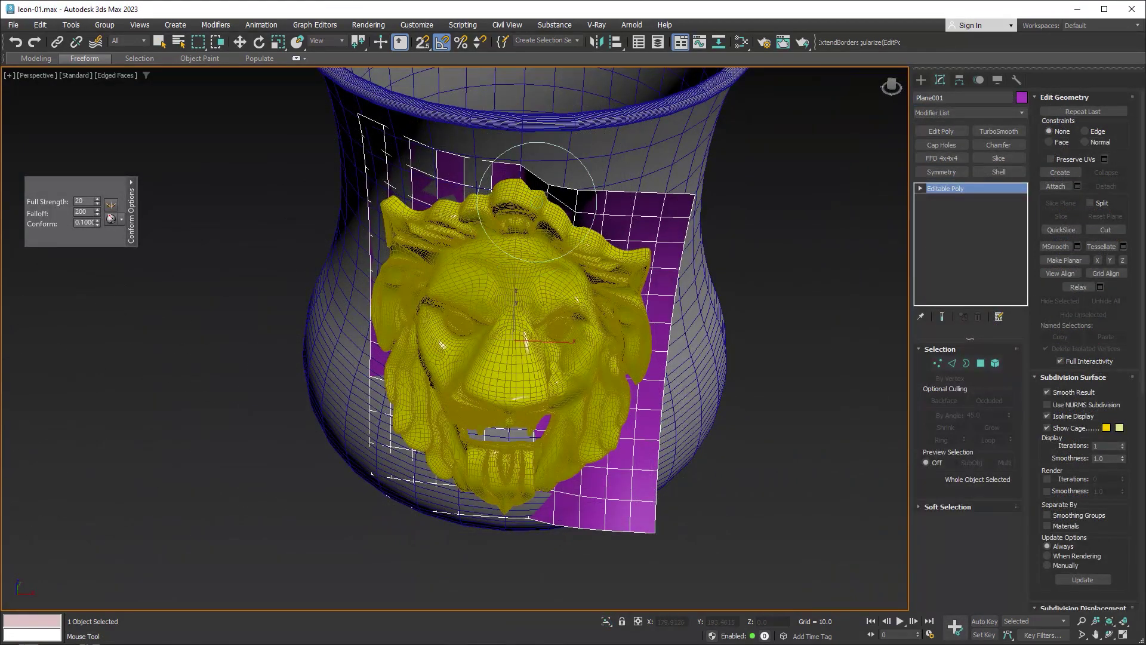
mouse_move(537, 202)
mouse_down()
mouse_move(526, 189)
mouse_move(582, 221)
mouse_move(552, 337)
mouse_up()
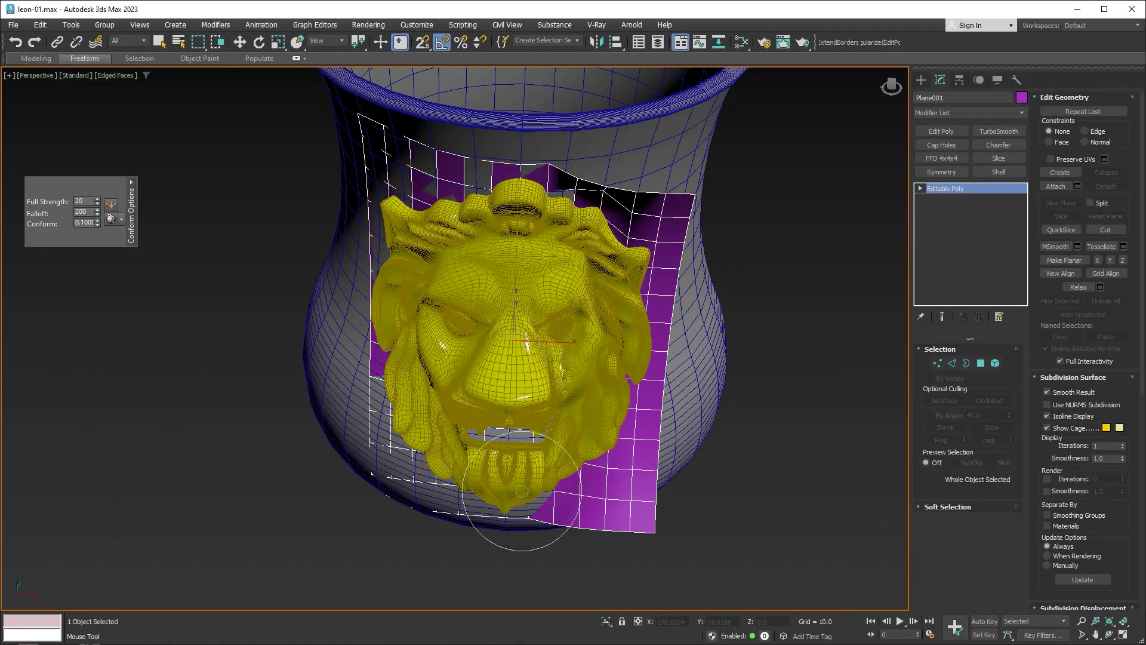
mouse_move(550, 525)
mouse_down()
mouse_move(616, 457)
mouse_move(597, 358)
mouse_move(636, 252)
mouse_move(576, 182)
mouse_move(642, 194)
mouse_move(603, 343)
mouse_up()
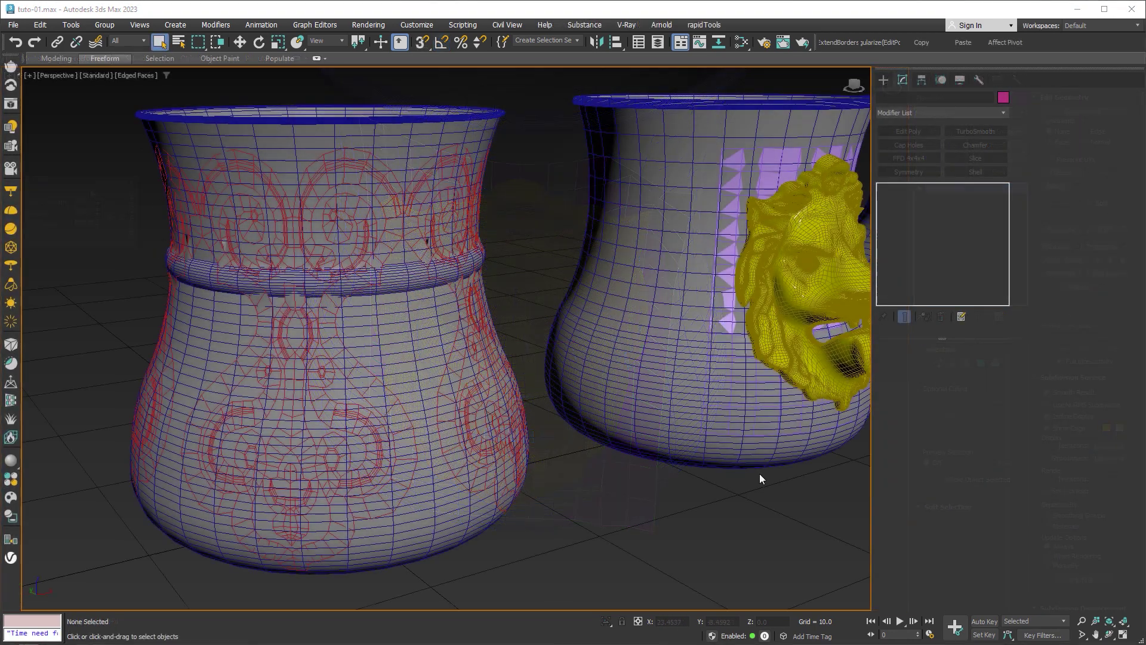
Step: Slide the conformed ornament down and up the vase along Z, then undo to restore it
click(349, 212)
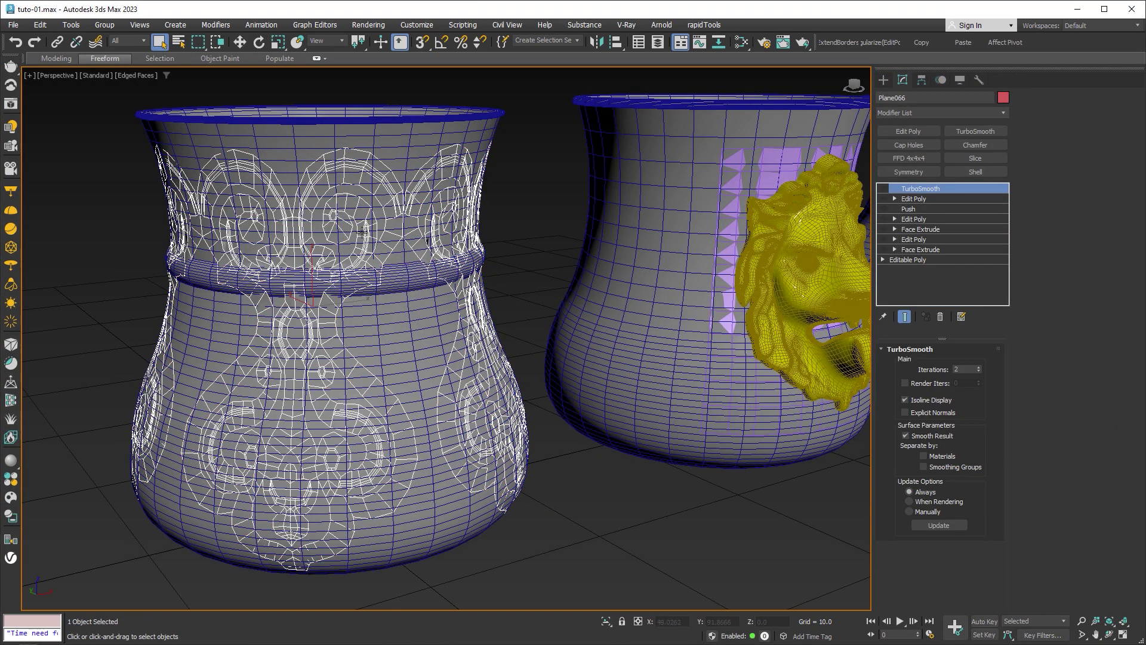
key(w)
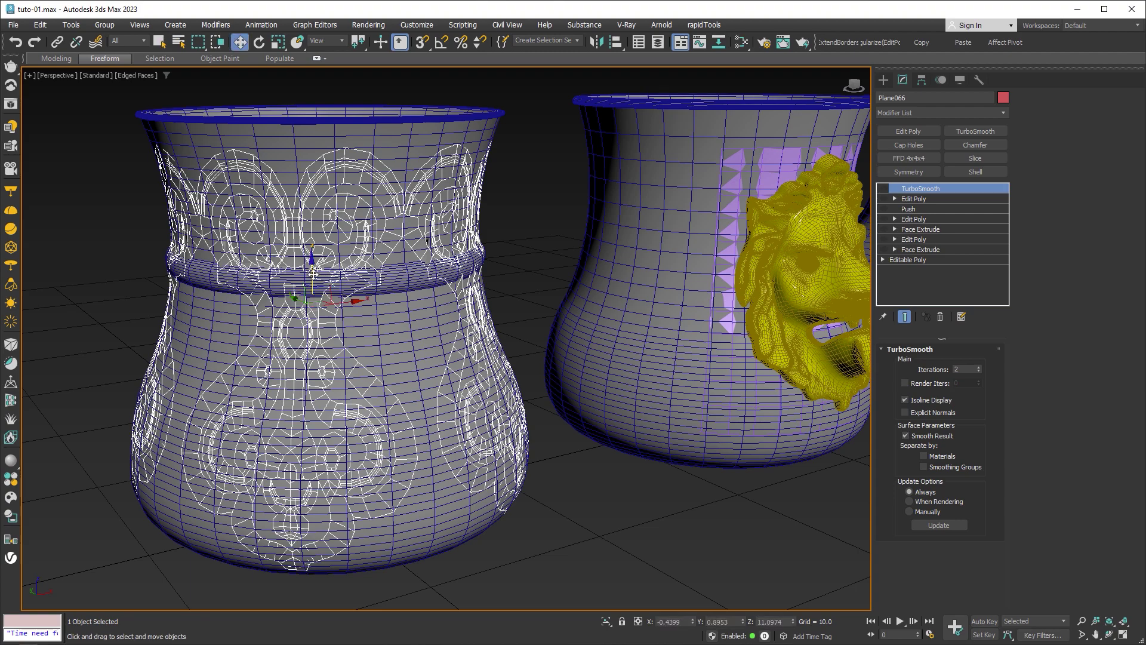
drag(324, 273, 321, 343)
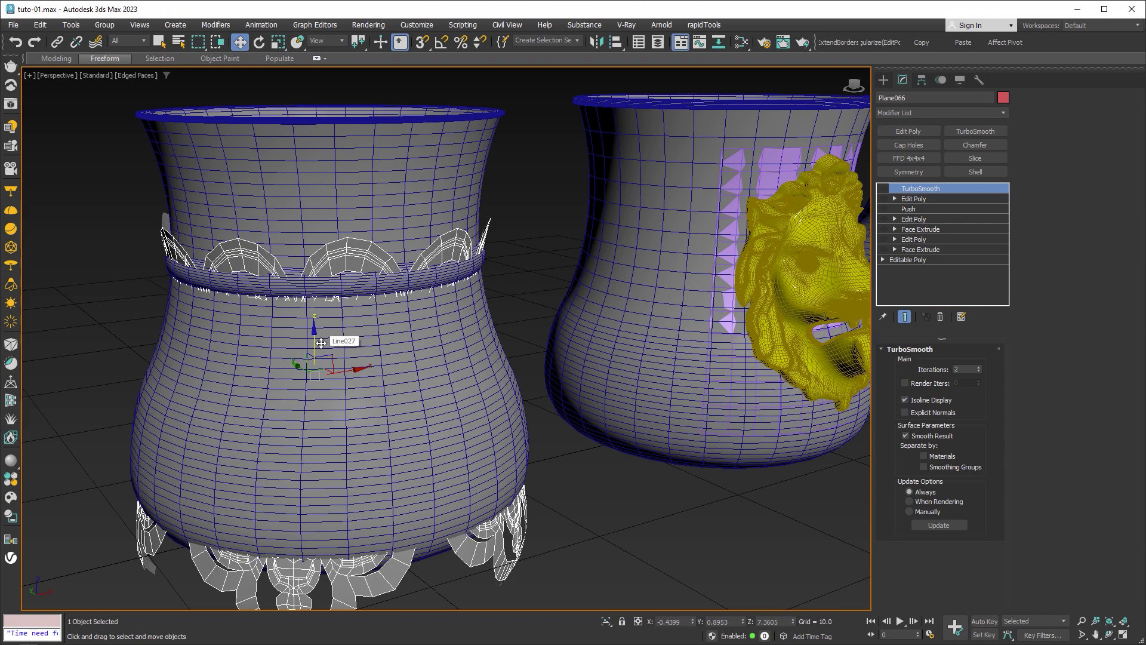
mouse_move(321, 343)
mouse_down()
mouse_move(332, 227)
mouse_move(333, 315)
mouse_up()
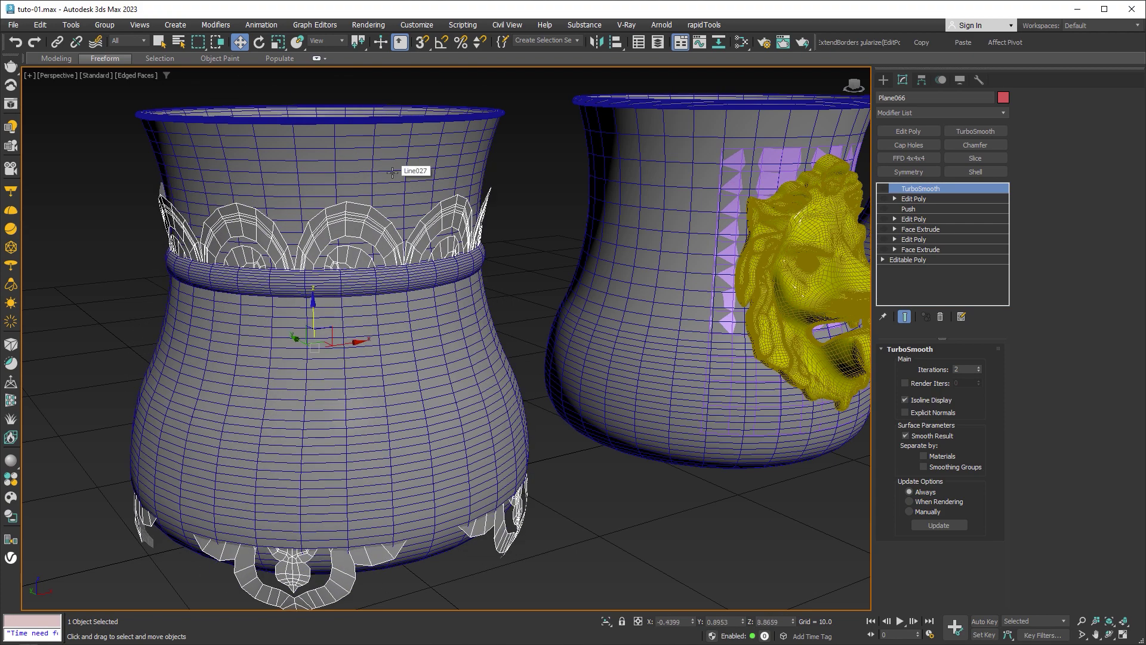
key(ctrl+z)
Step: Lower the lion plane down the vase, undo back to place, and select Point001
scroll(622, 312, up, 2)
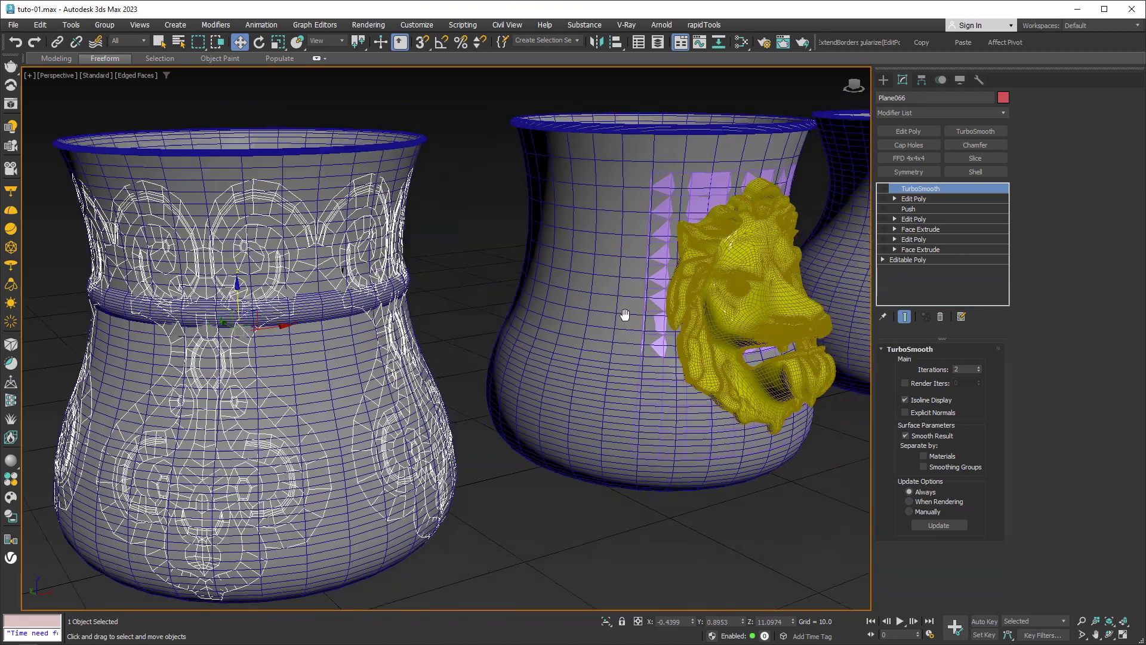
middle_drag(621, 312, 379, 340)
scroll(406, 268, up, 3)
click(420, 195)
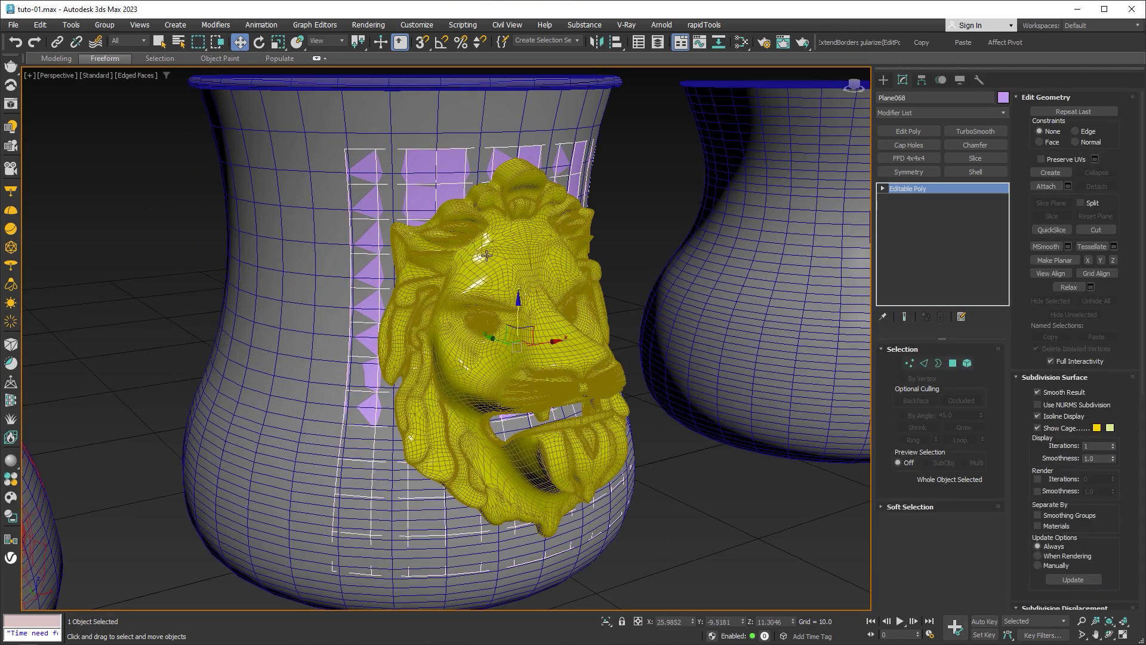
mouse_move(518, 310)
mouse_down()
mouse_move(472, 277)
mouse_move(455, 414)
mouse_up()
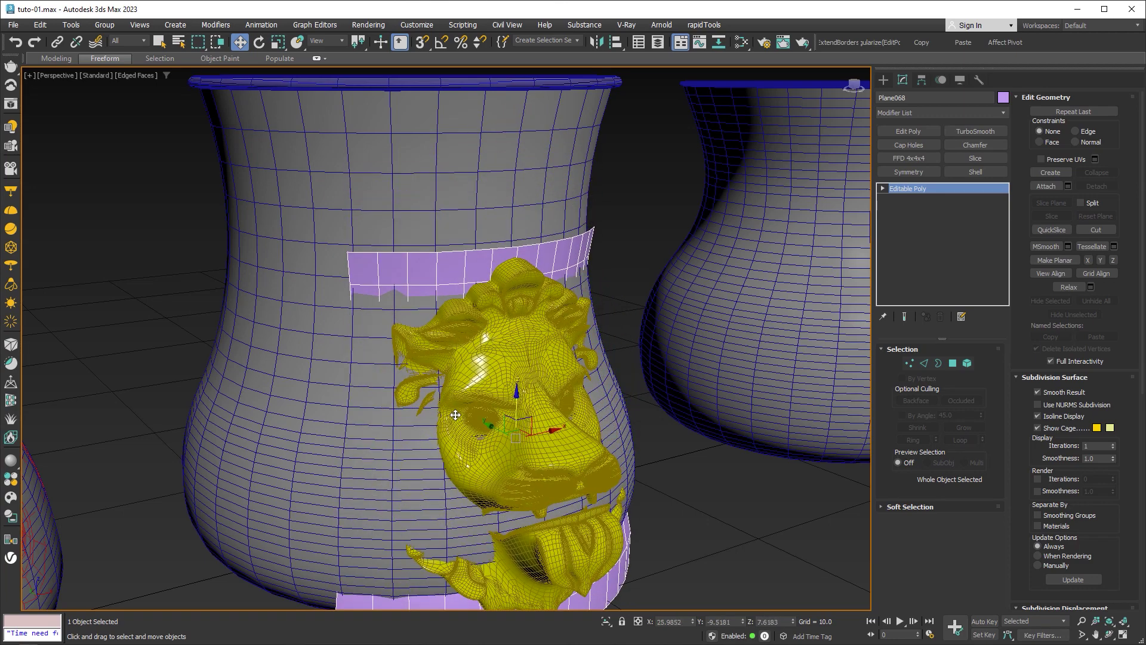
key(ctrl+z)
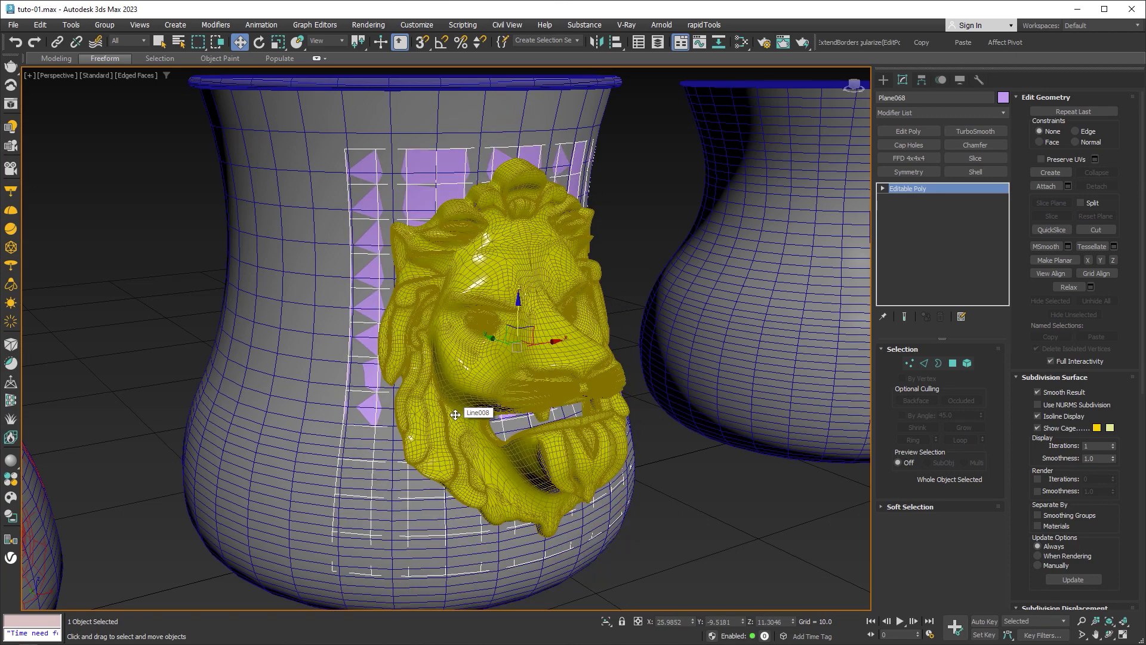
key(ctrl+z)
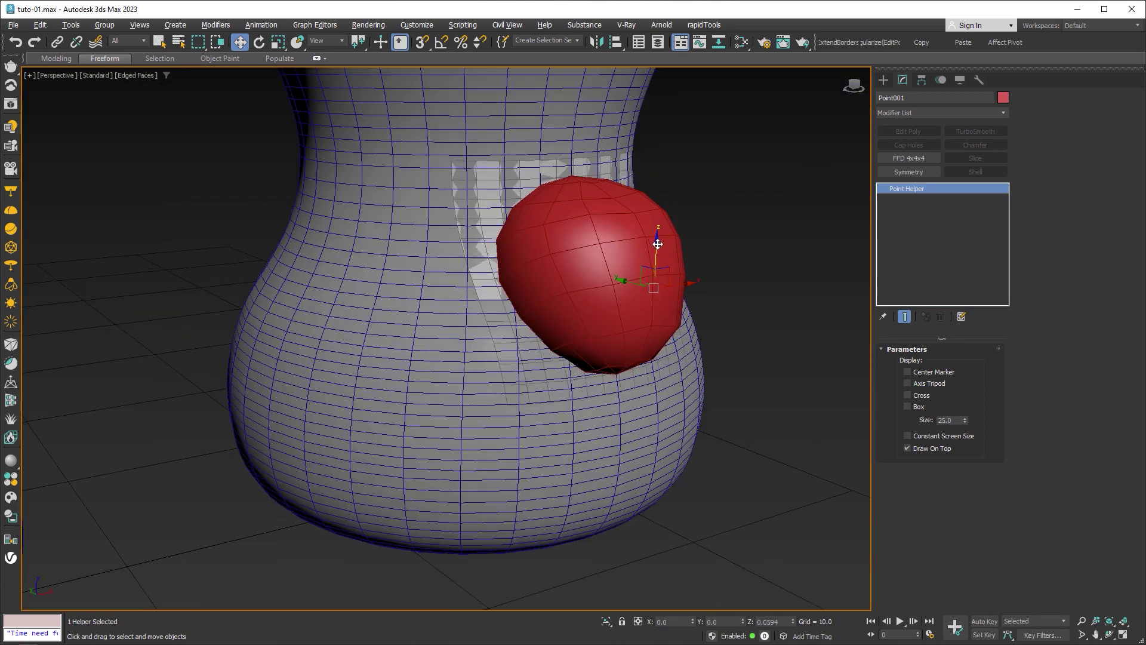
Step: Move and slightly rotate Point001 so the red sphere deforms against the vase
mouse_move(657, 243)
mouse_down()
mouse_move(655, 217)
mouse_move(655, 442)
mouse_move(633, 250)
mouse_move(627, 468)
mouse_up()
mouse_move(568, 492)
middle_down()
mouse_move(599, 398)
mouse_move(637, 364)
middle_up()
mouse_move(621, 341)
mouse_down()
mouse_move(614, 384)
mouse_move(561, 423)
mouse_move(595, 432)
mouse_move(592, 454)
mouse_up()
key(e)
key(w)
mouse_move(597, 448)
alt+middle_down()
mouse_move(666, 435)
mouse_move(699, 414)
mouse_move(600, 335)
alt+middle_up()
mouse_move(600, 334)
mouse_down()
mouse_move(557, 368)
mouse_move(588, 334)
mouse_move(582, 299)
mouse_move(525, 325)
mouse_move(566, 254)
mouse_move(537, 285)
mouse_up()
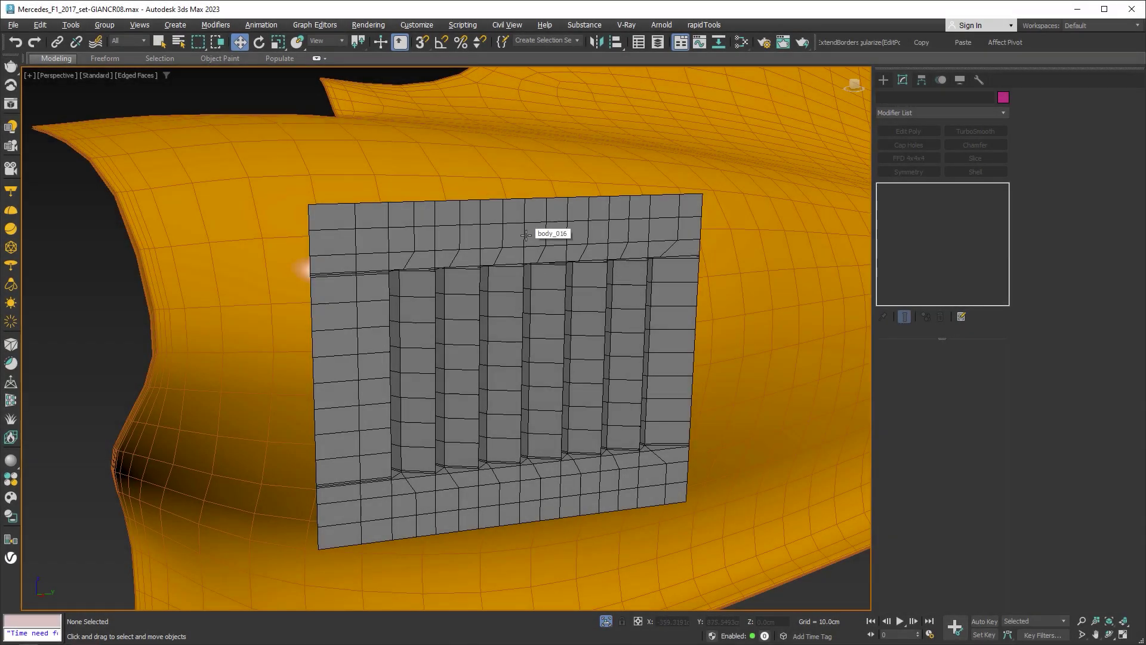
Step: Select the grille and body panels, orbiting and zooming to inspect the sidepod vents
click(526, 242)
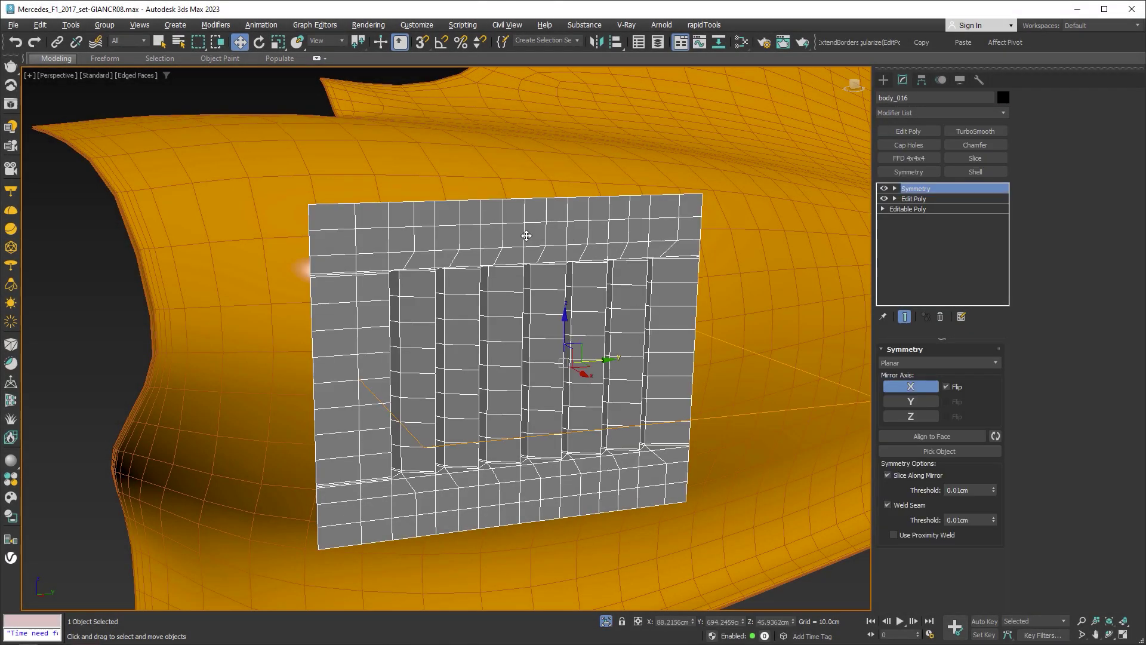
click(266, 210)
mouse_move(296, 249)
alt+middle_down()
mouse_move(371, 282)
mouse_move(594, 297)
mouse_move(420, 294)
mouse_move(444, 295)
alt+middle_up()
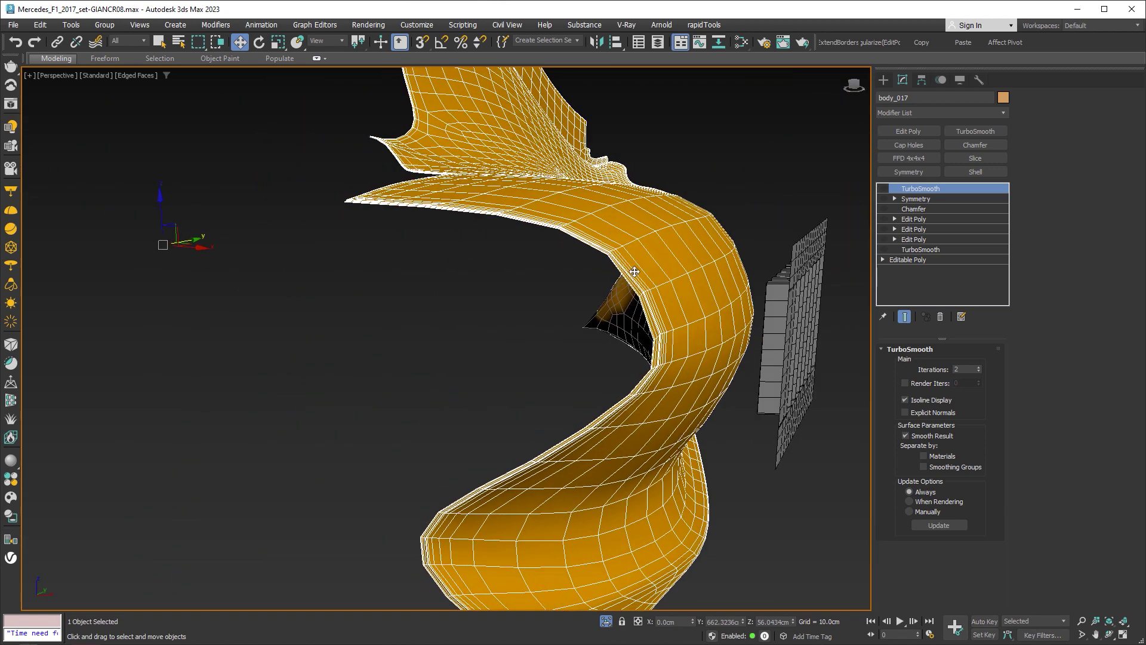
scroll(635, 272, down, 5)
scroll(622, 264, down, 3)
scroll(483, 315, up, 4)
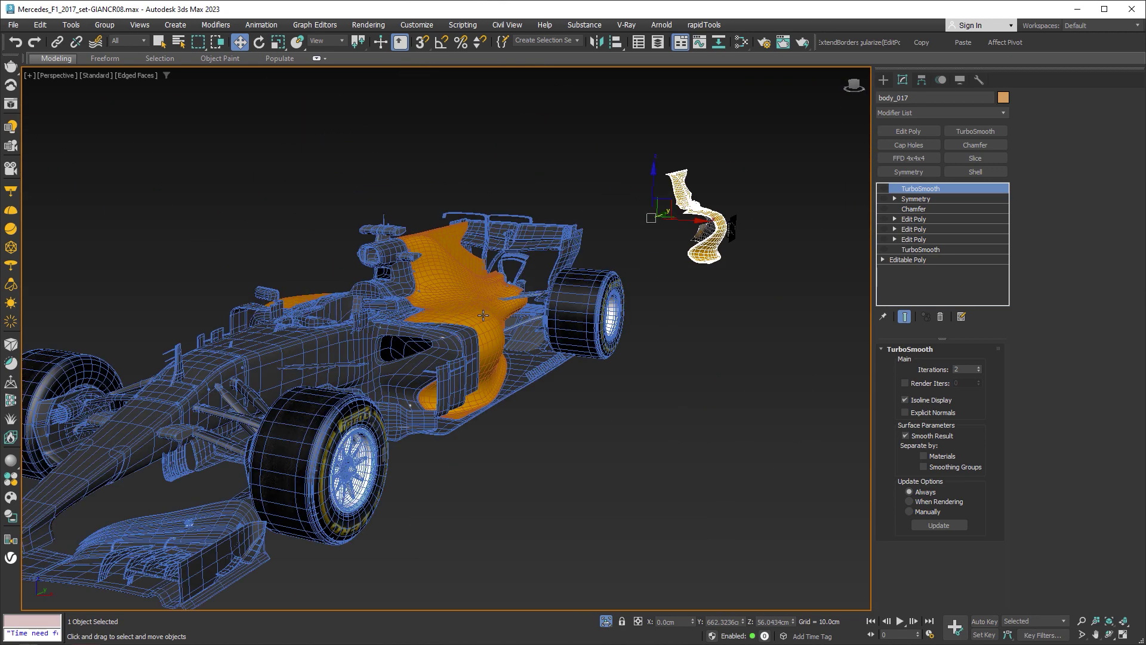
click(485, 313)
scroll(478, 349, up, 2)
middle_drag(478, 349, 519, 324)
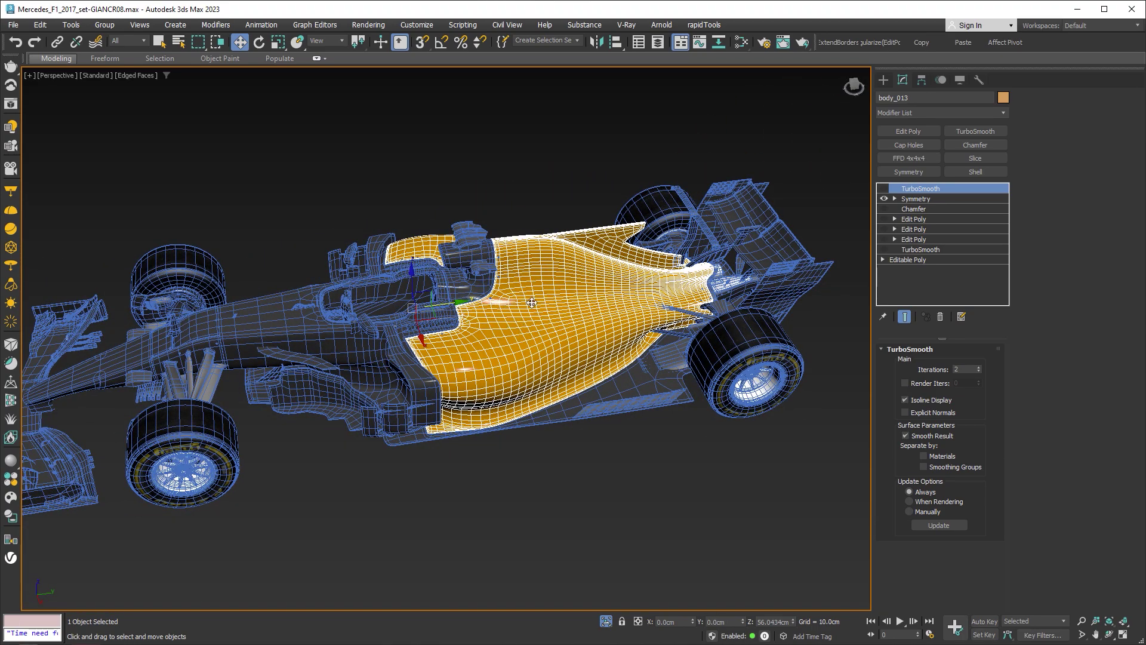
Step: Pan and zoom along the car to examine the louvred vent in the sidepod
mouse_move(599, 304)
middle_down()
mouse_move(130, 309)
mouse_move(597, 314)
middle_up()
scroll(131, 309, down, 3)
scroll(570, 341, up, 5)
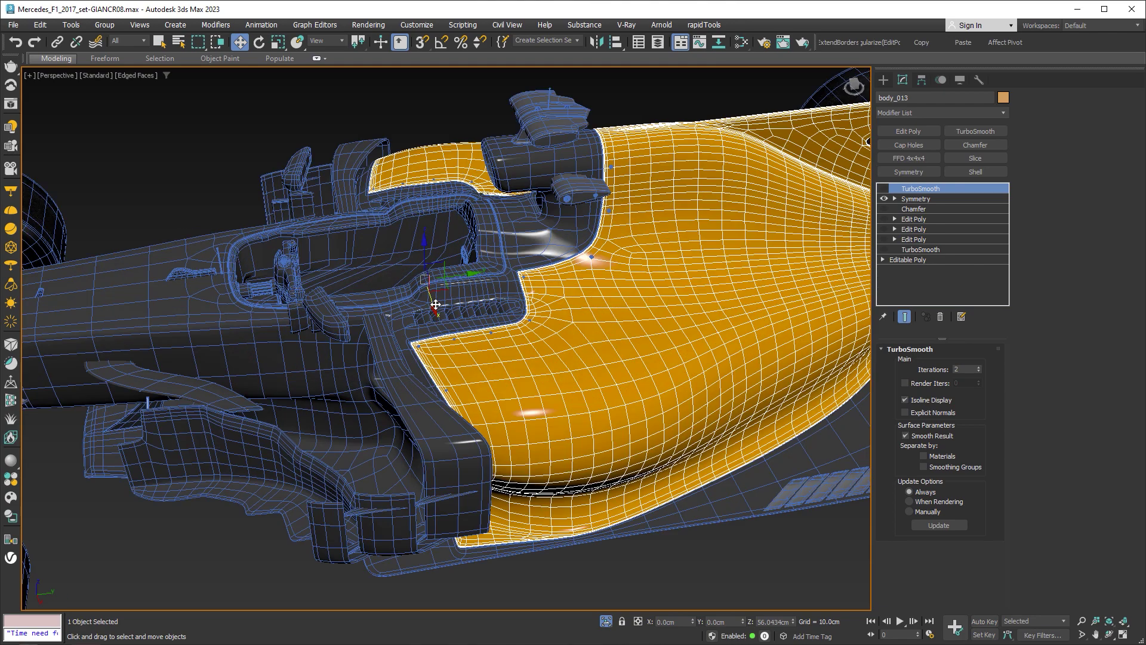
scroll(569, 342, up, 5)
scroll(570, 341, up, 3)
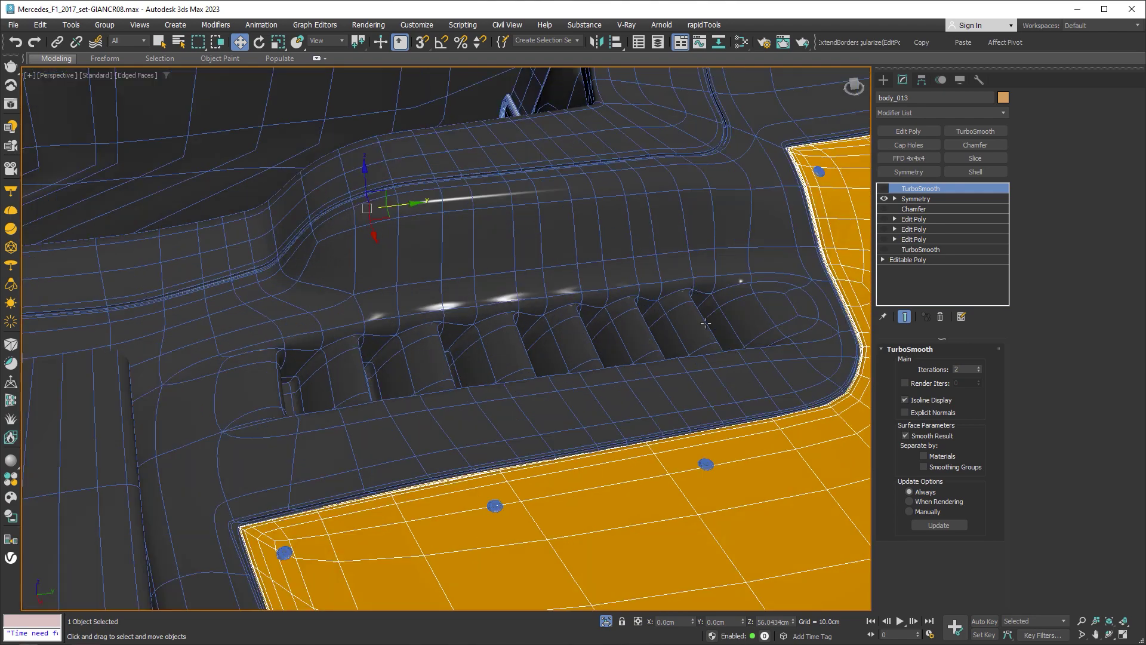
scroll(704, 328, down, 2)
scroll(643, 267, down, 6)
scroll(644, 267, down, 2)
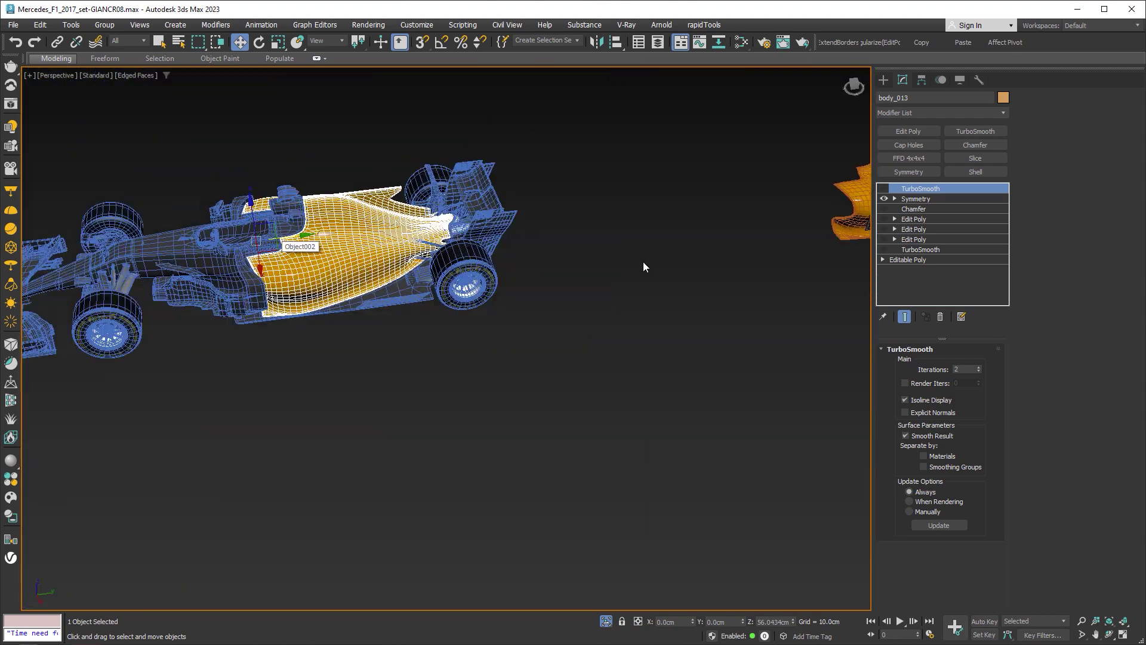
middle_drag(643, 267, 388, 266)
scroll(517, 239, up, 5)
scroll(517, 239, up, 2)
Step: Collapse grille body_016's Symmetry and Edit Poly stack into an Editable Poly
click(517, 239)
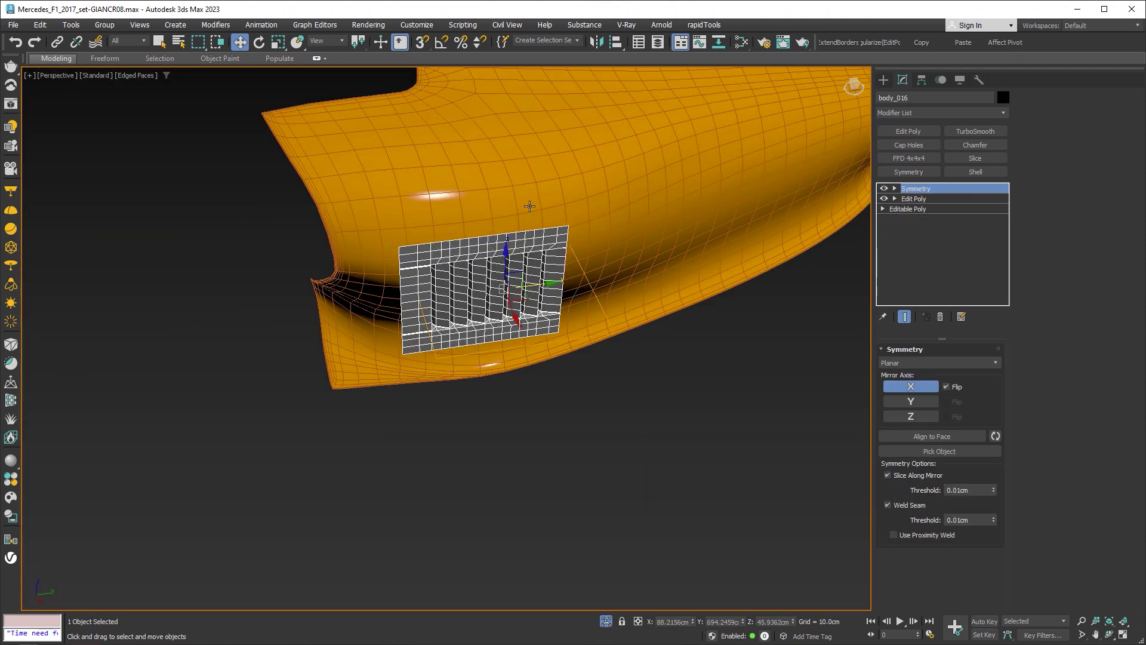
right_click(541, 239)
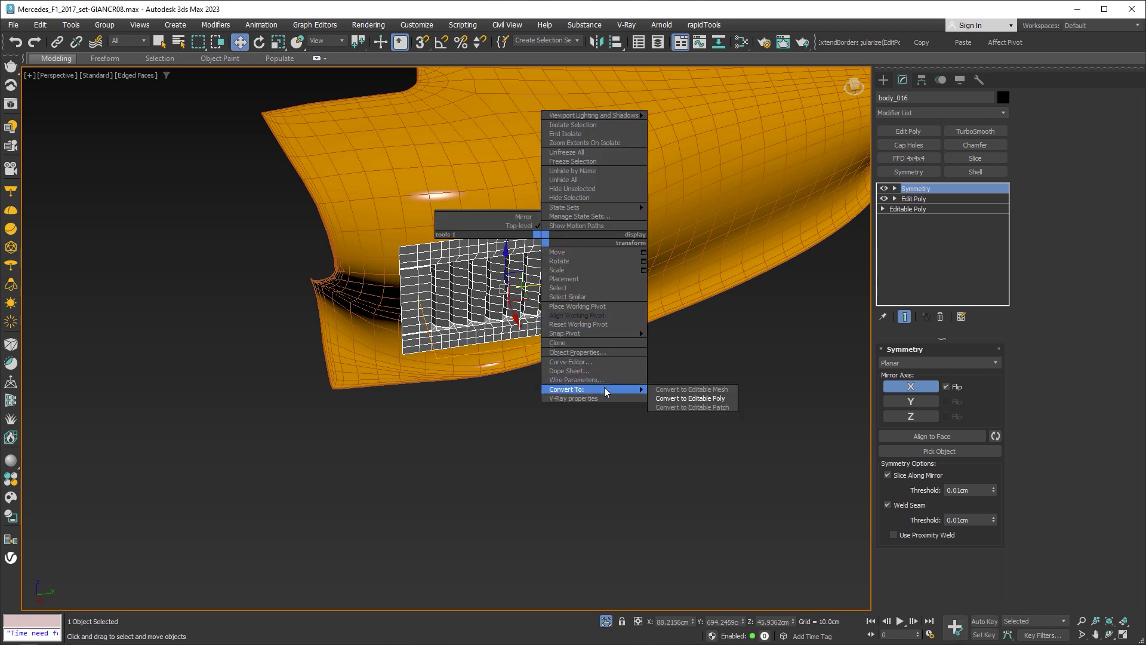
click(704, 400)
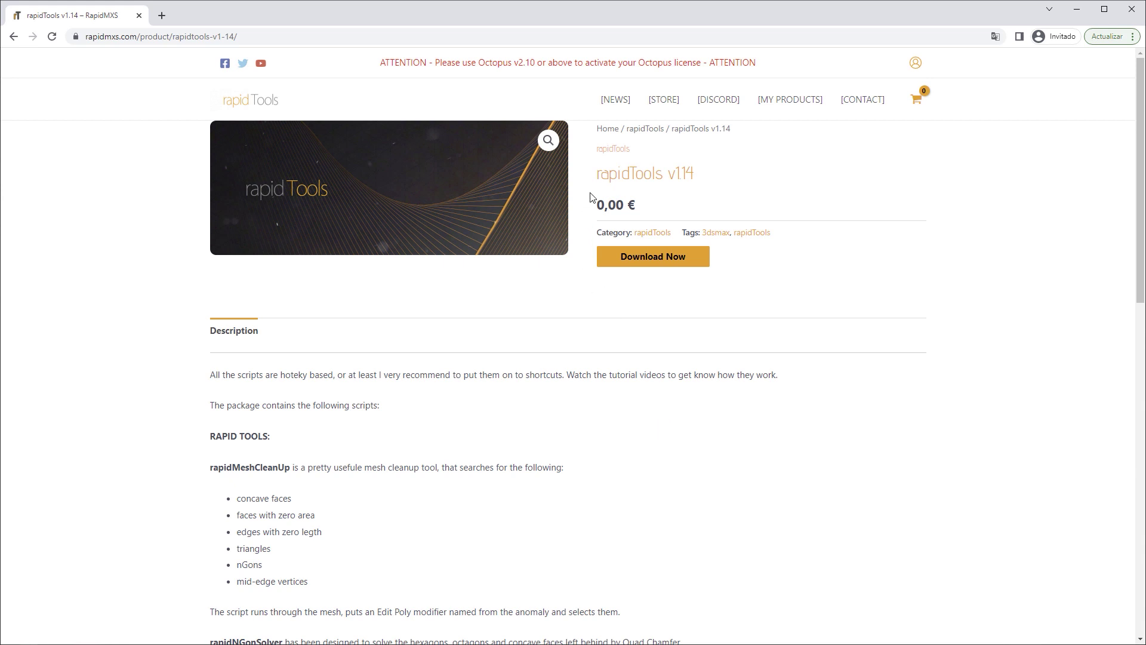
Step: Highlight the rapidTools title and the rapidRTConform entry to read its description
drag(658, 176, 599, 177)
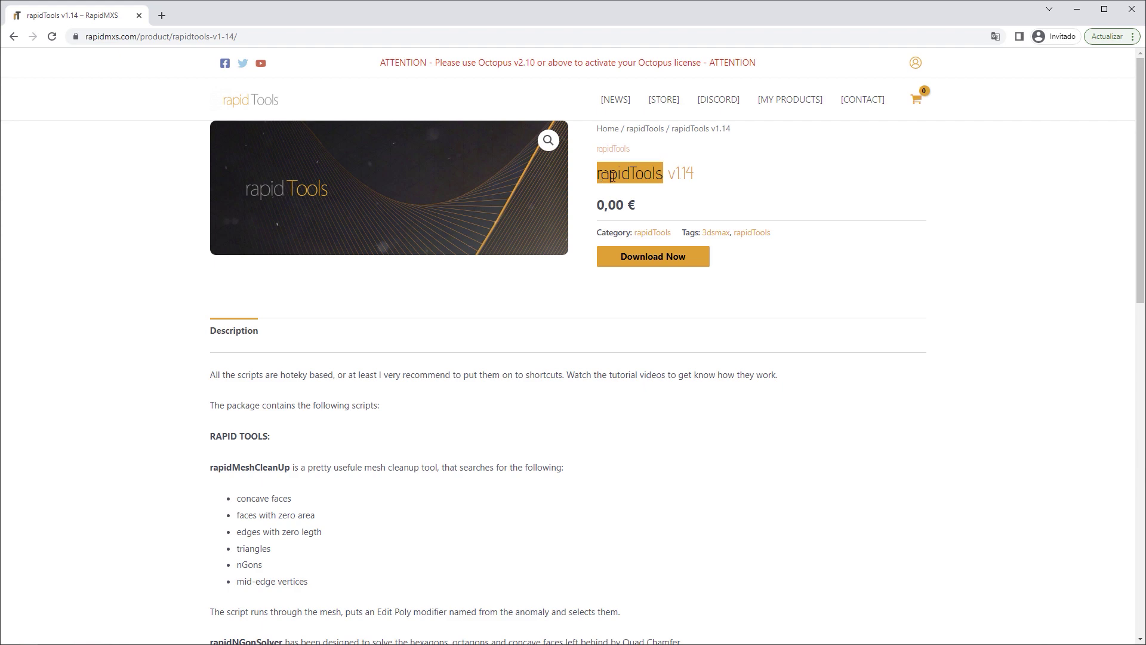
scroll(639, 403, down, 2)
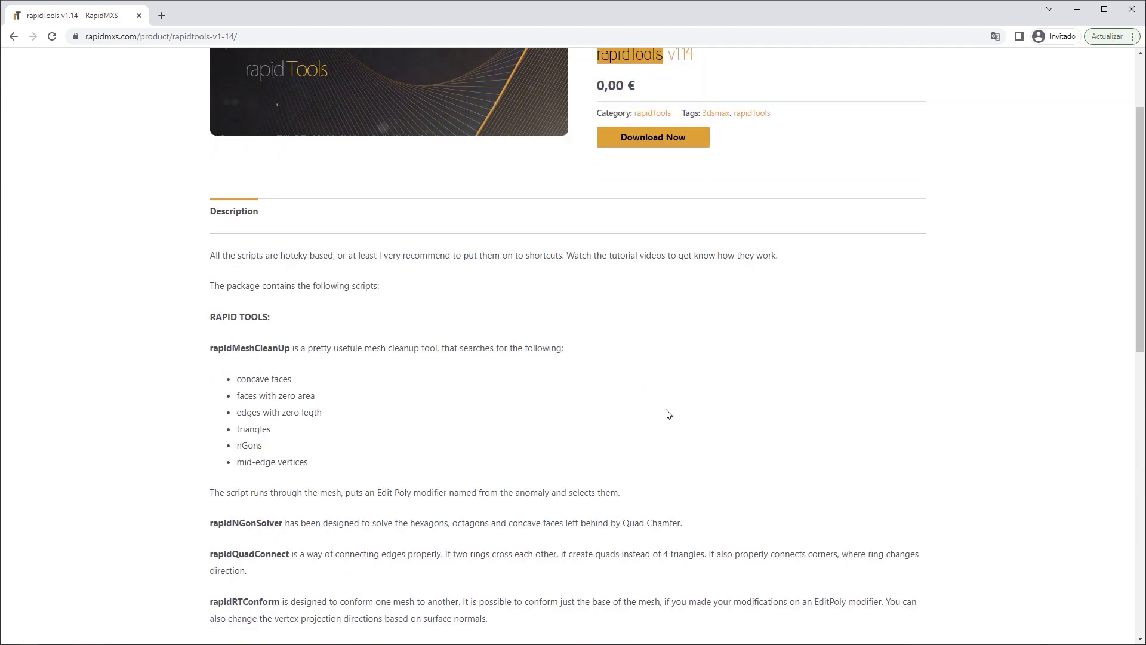
scroll(668, 412, down, 4)
scroll(479, 348, down, 2)
scroll(480, 348, down, 2)
scroll(388, 269, down, 4)
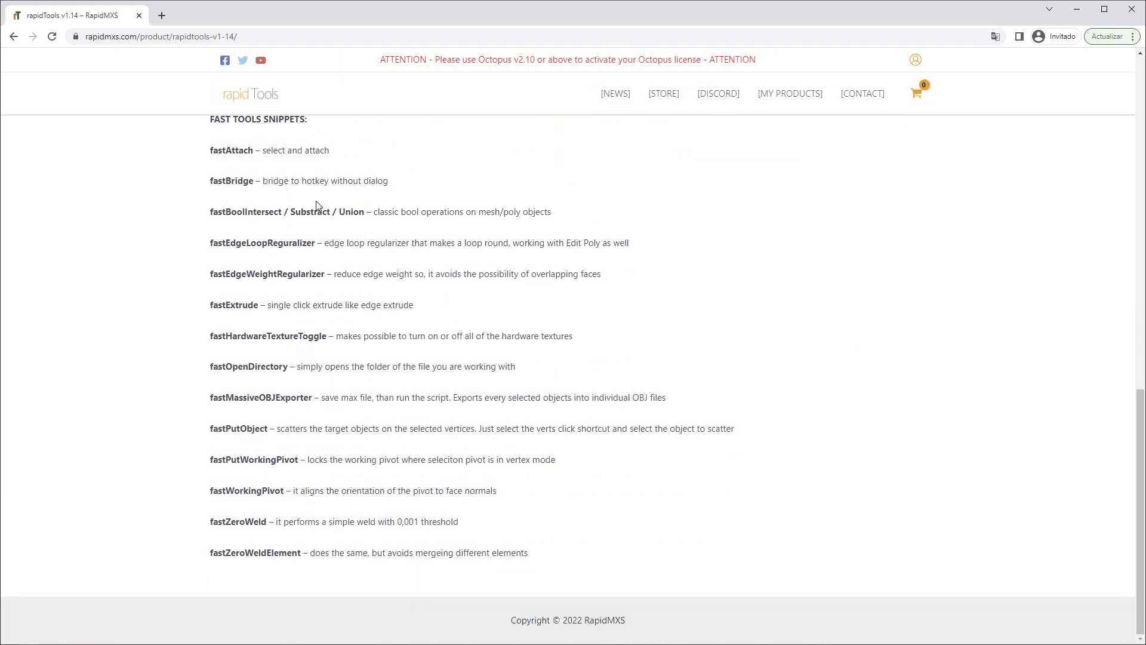
scroll(334, 239, up, 3)
scroll(326, 255, up, 5)
scroll(326, 255, up, 1)
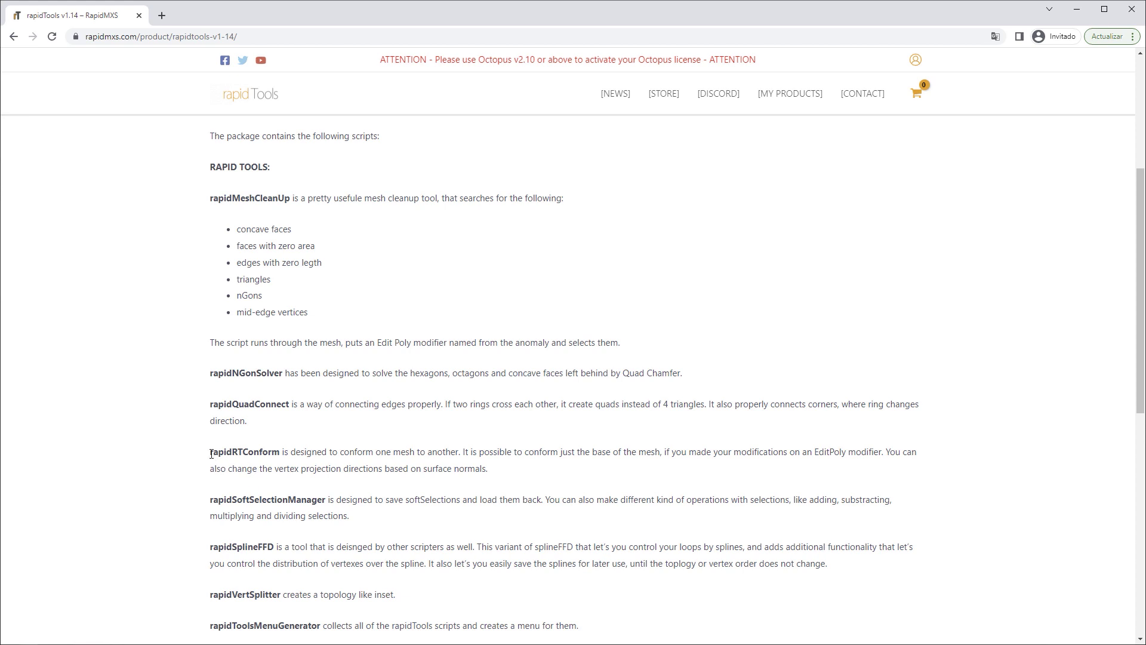
drag(212, 454, 278, 458)
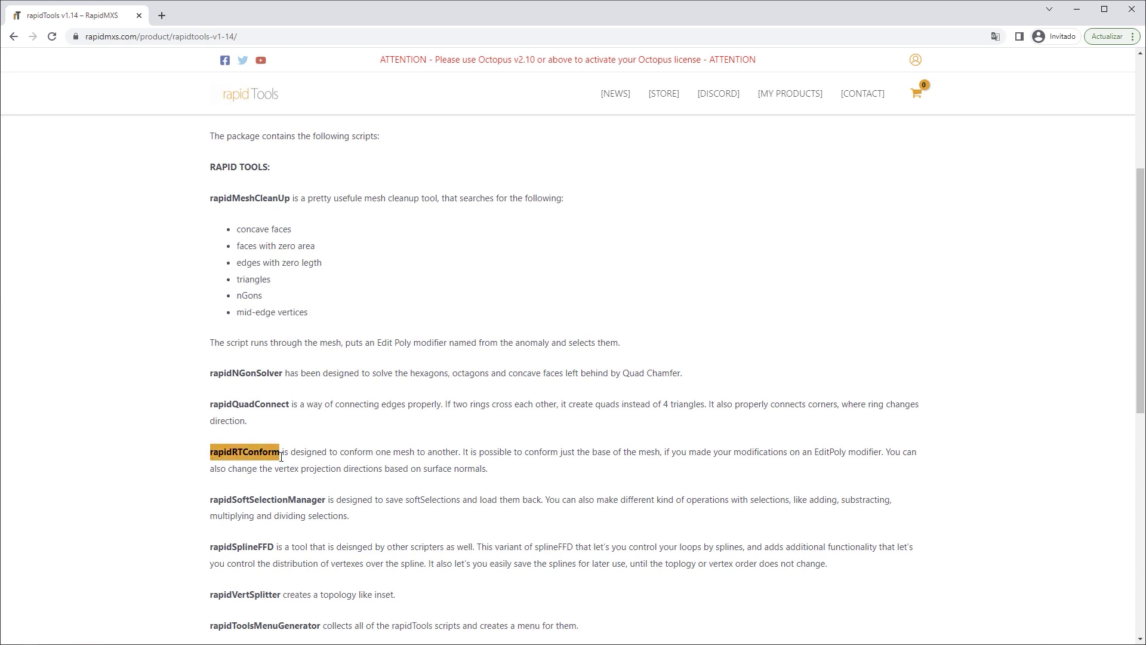
scroll(614, 461, up, 5)
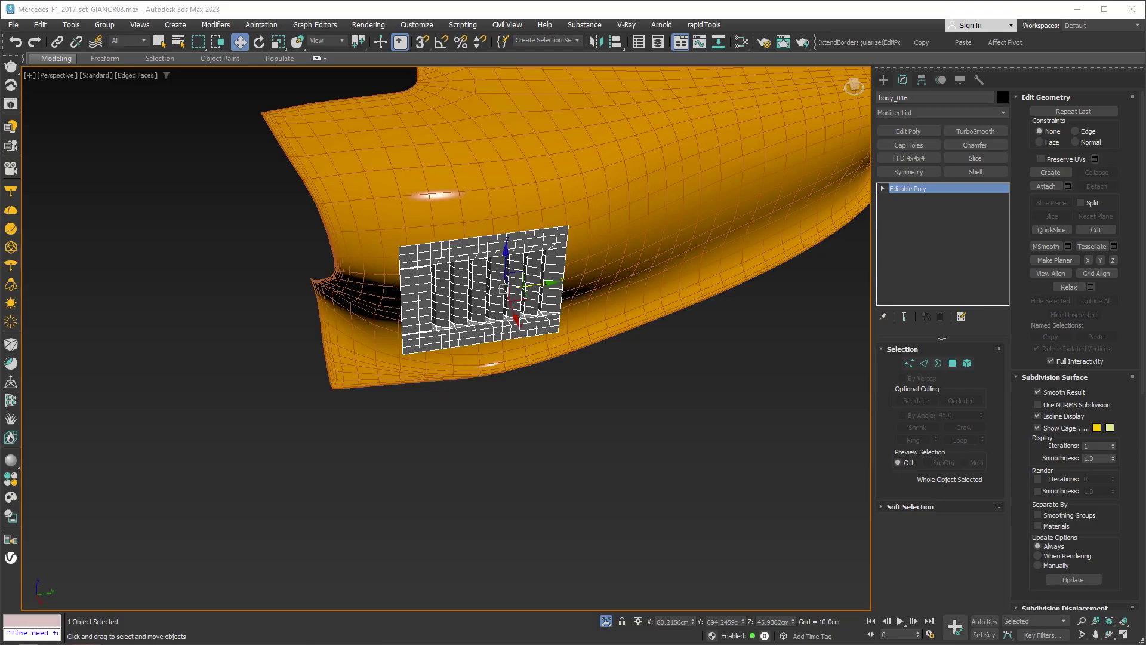
Step: Install rapidToolsInstaller_v1.14.mzp, replacing the existing rapidTools menu and confirming the messages
click(287, 315)
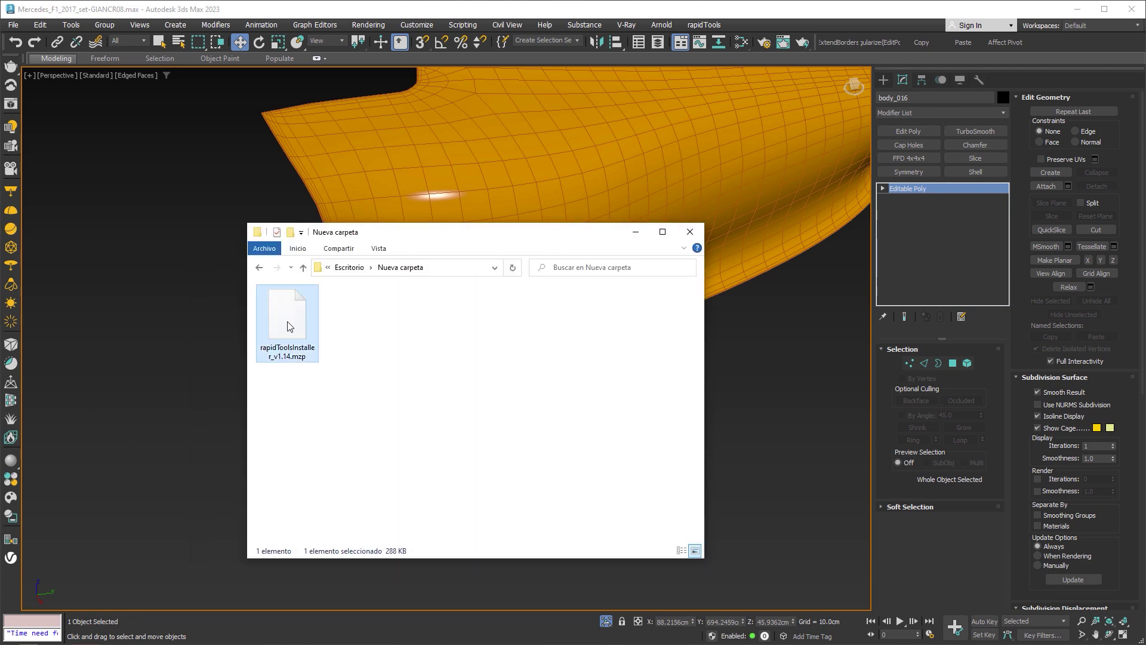
drag(288, 324, 163, 241)
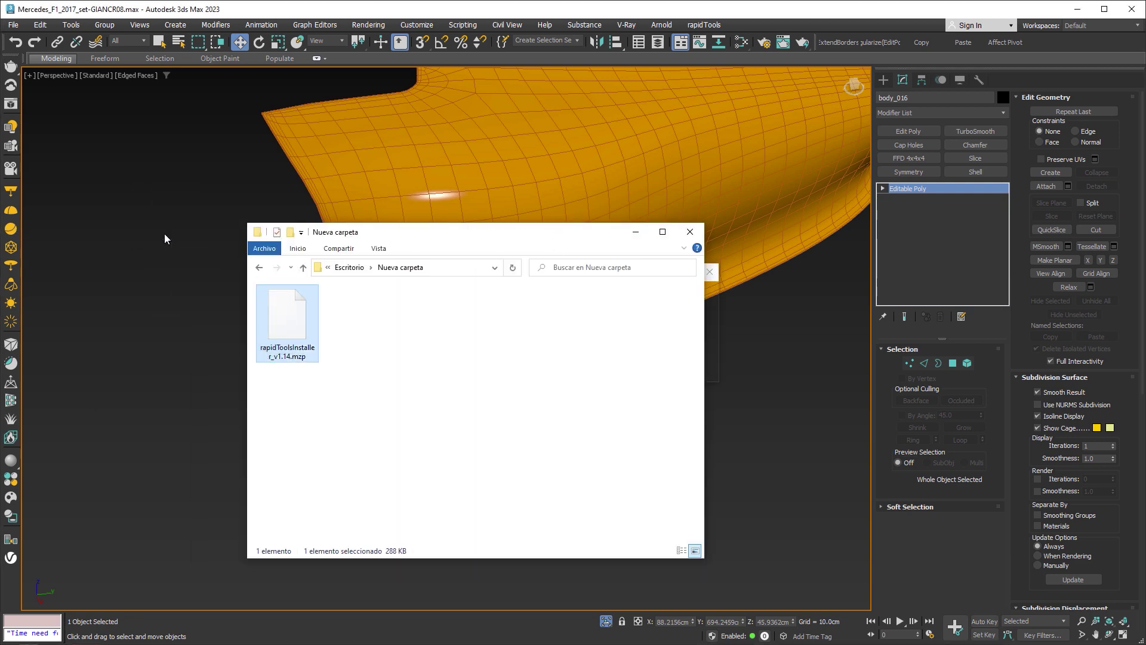
click(636, 233)
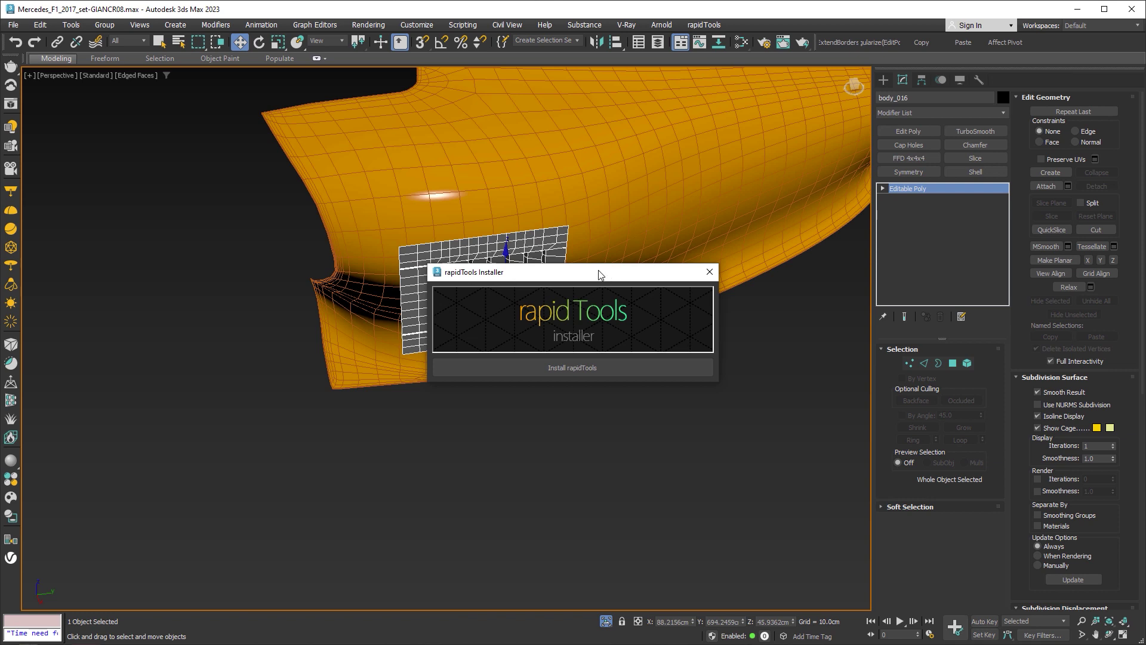
click(611, 367)
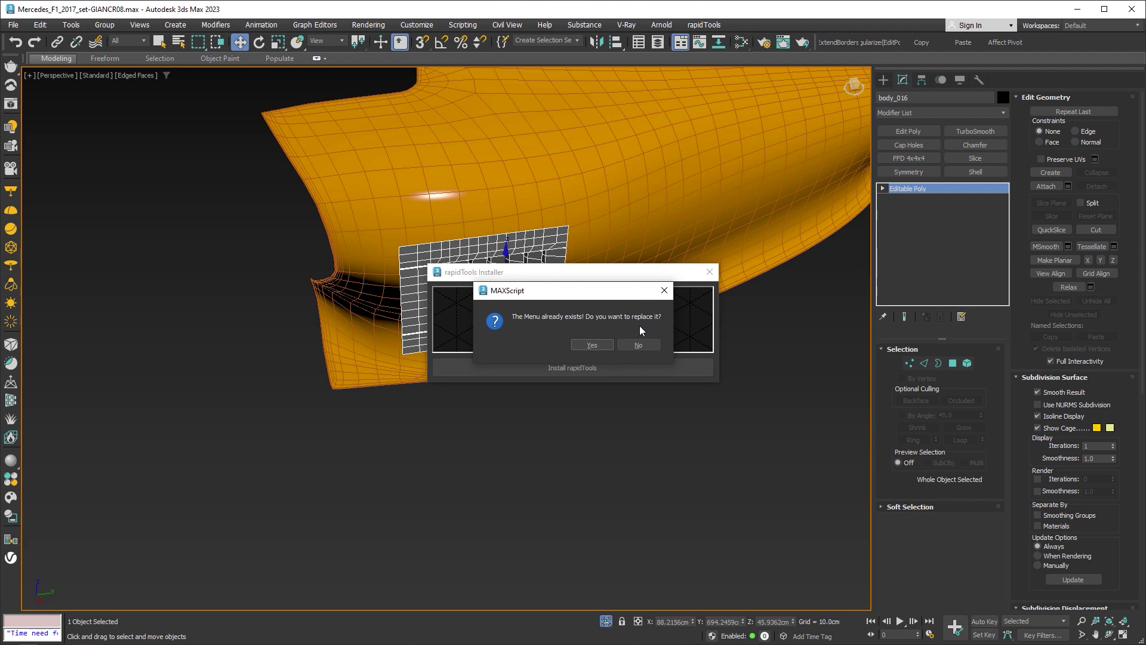
click(639, 346)
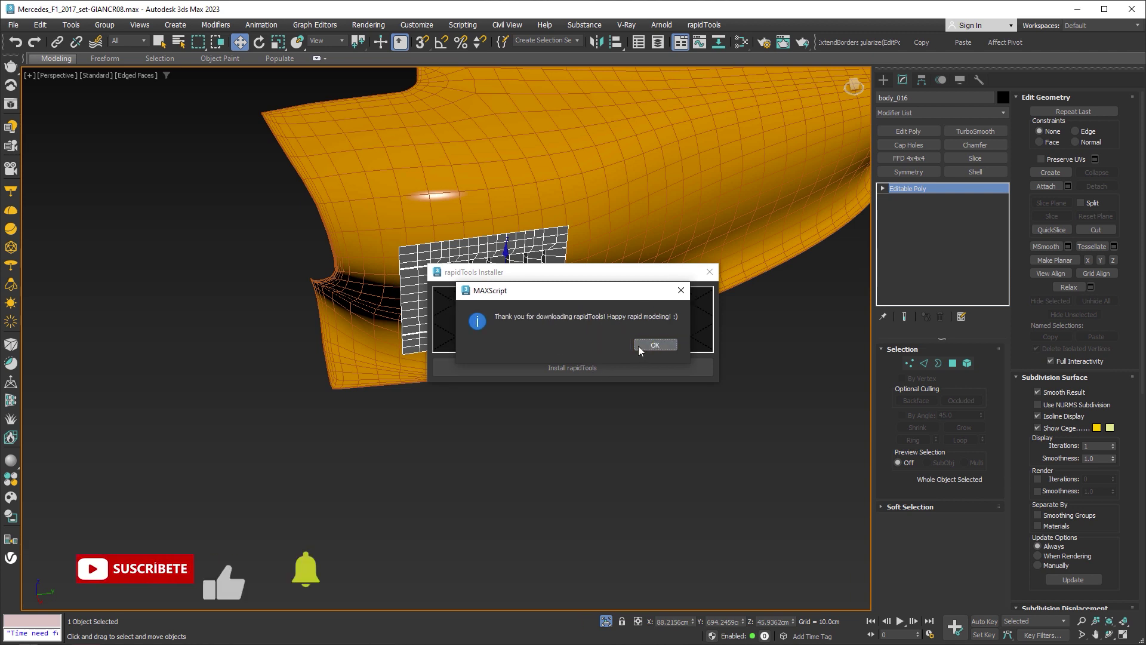
click(639, 346)
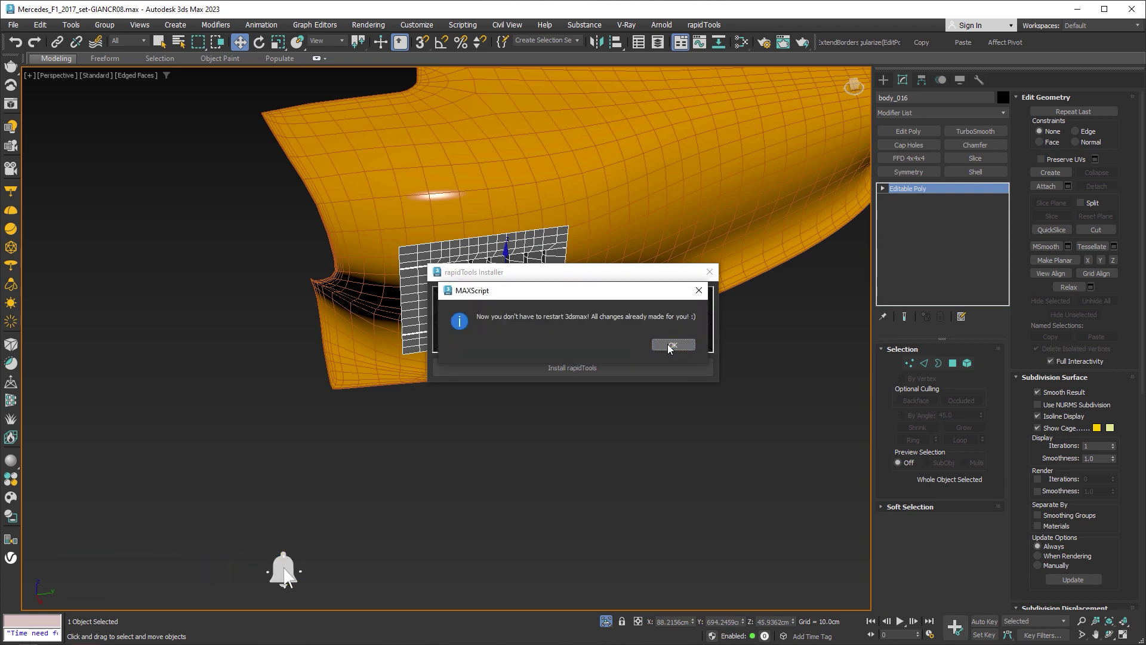
click(667, 344)
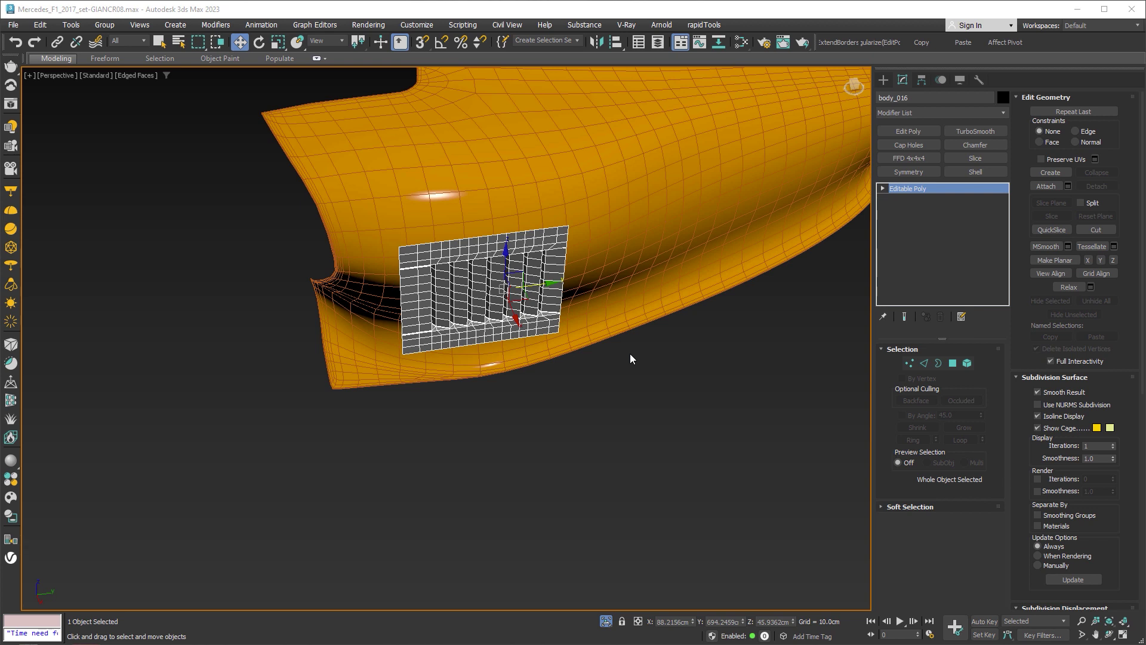
click(702, 27)
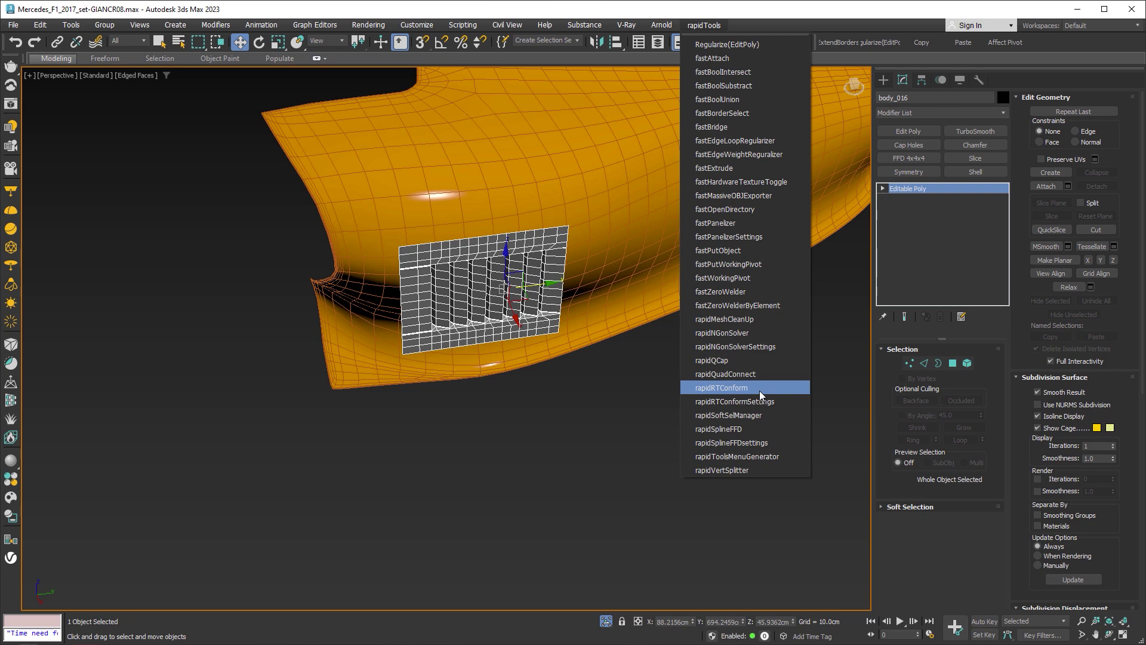
click(596, 404)
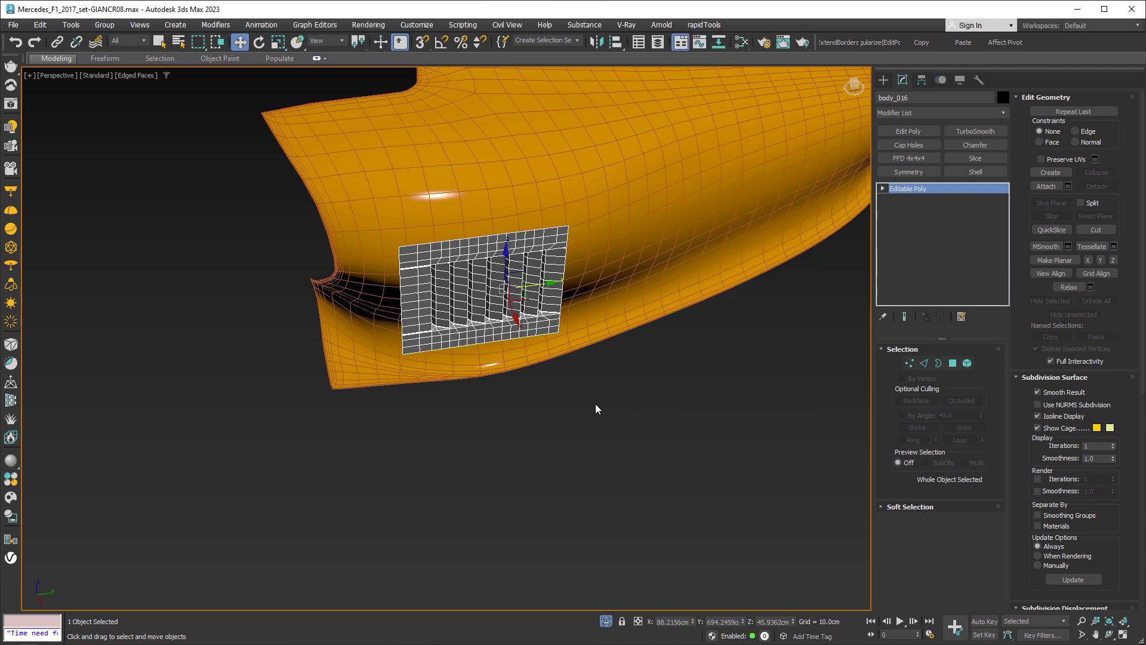
Step: Draw a plane primitive covering the louvred grille in the enlarged Right view
click(884, 79)
click(971, 218)
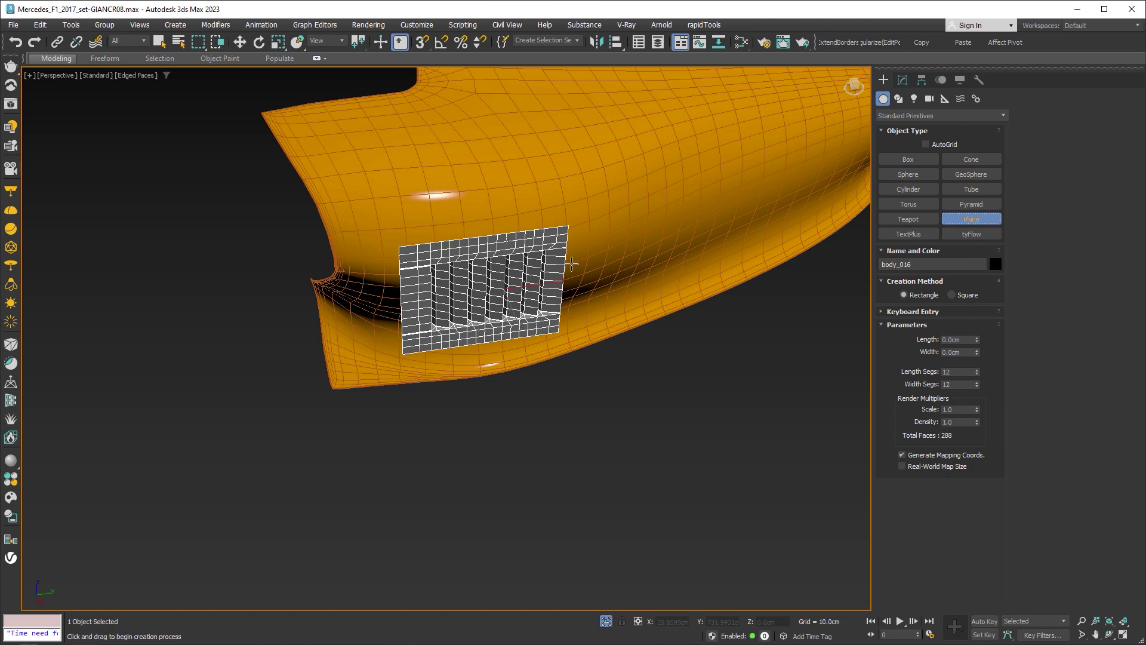
middle_drag(591, 261, 555, 311)
scroll(555, 311, up, 5)
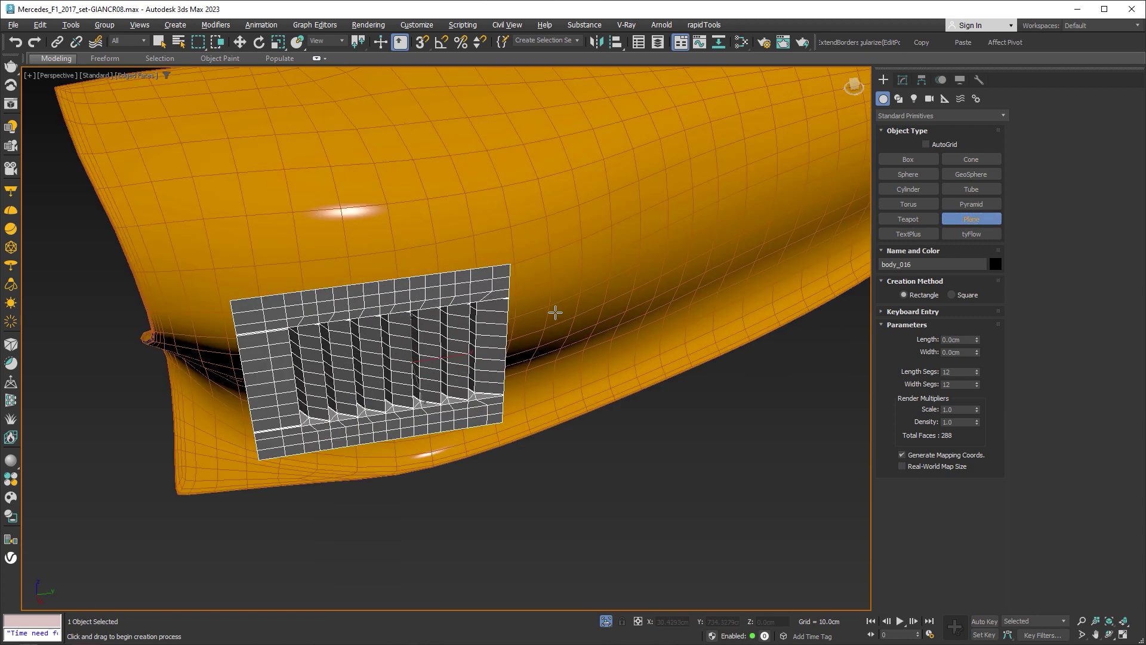
key(alt+w)
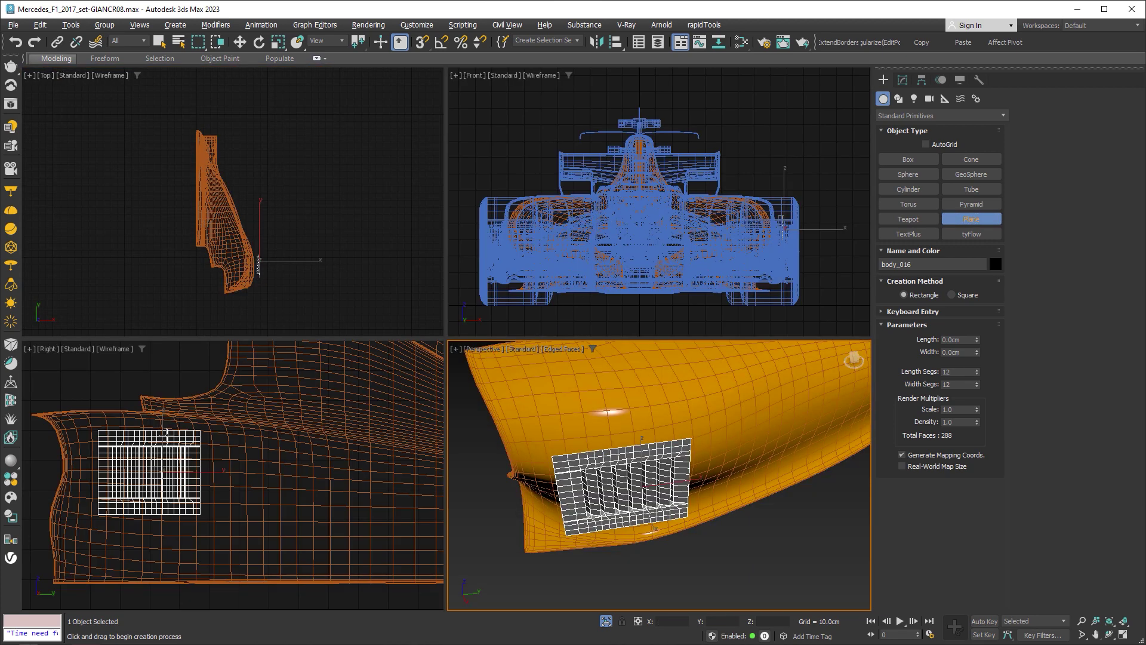
scroll(170, 435, up, 2)
key(alt+w)
scroll(453, 340, up, 3)
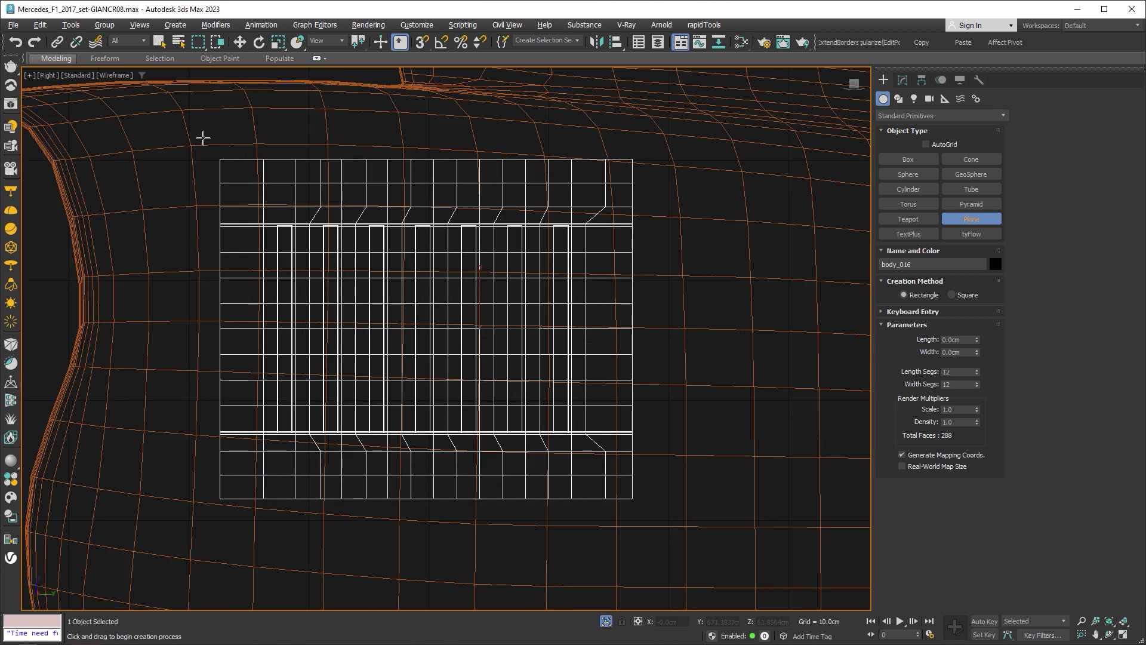
drag(203, 137, 650, 514)
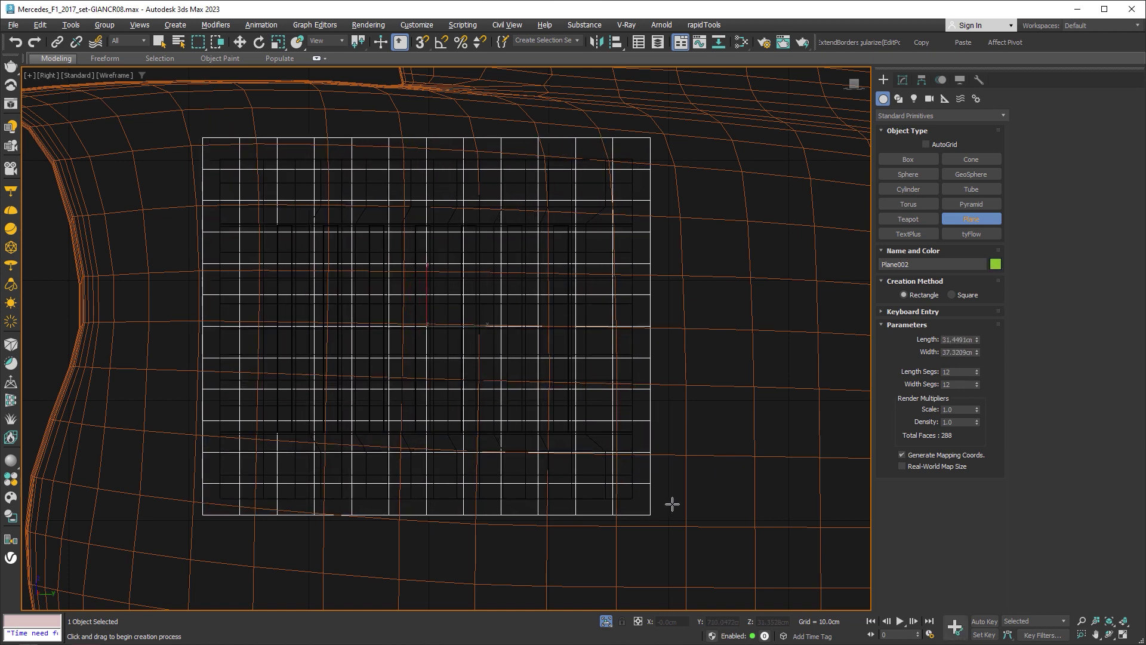
Step: In the Top view, vertex-snap Plane002 onto the body surface
key(alt+w)
key(alt+w)
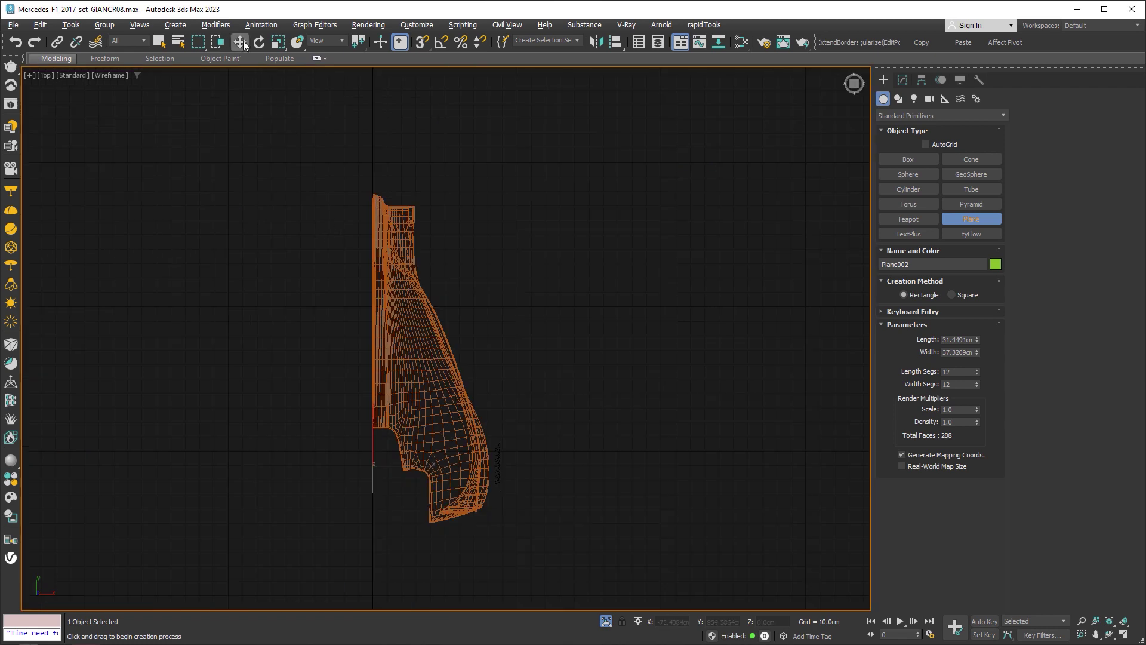
key(w)
drag(400, 465, 535, 466)
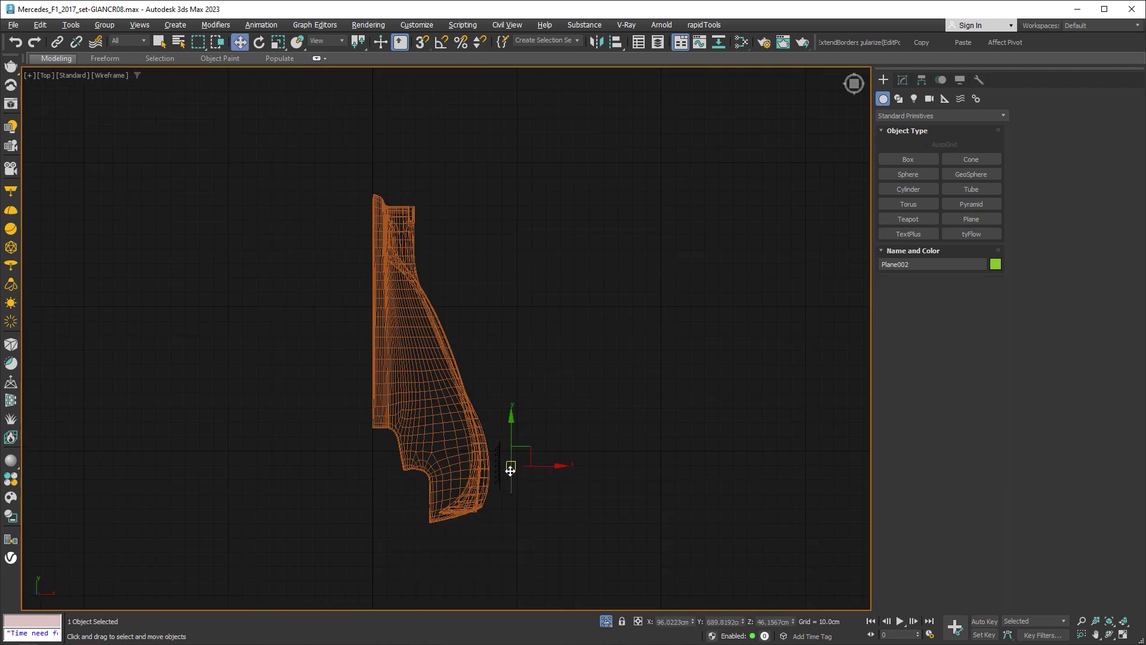
scroll(507, 474, up, 5)
scroll(472, 370, up, 3)
click(418, 382)
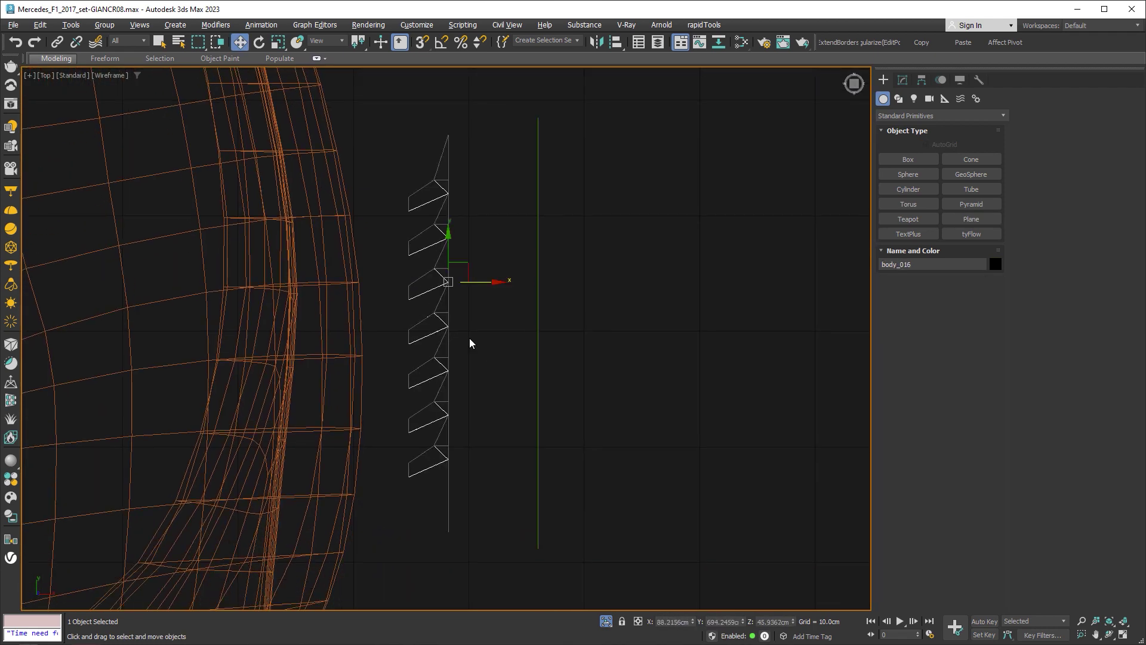
click(528, 339)
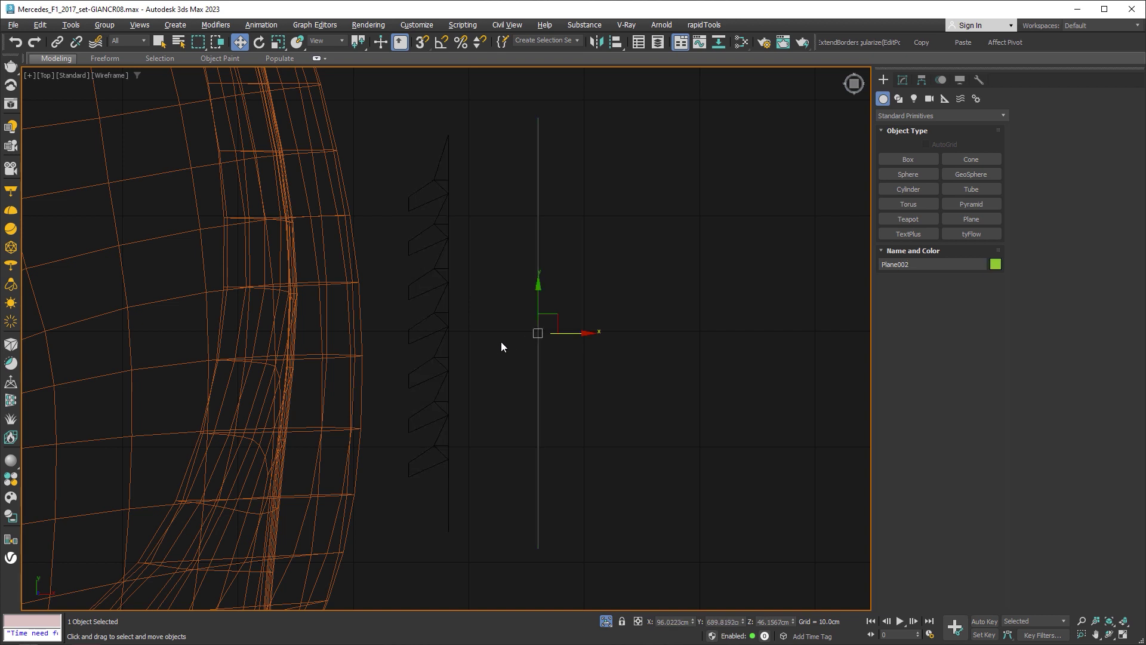
key(s)
drag(537, 333, 452, 328)
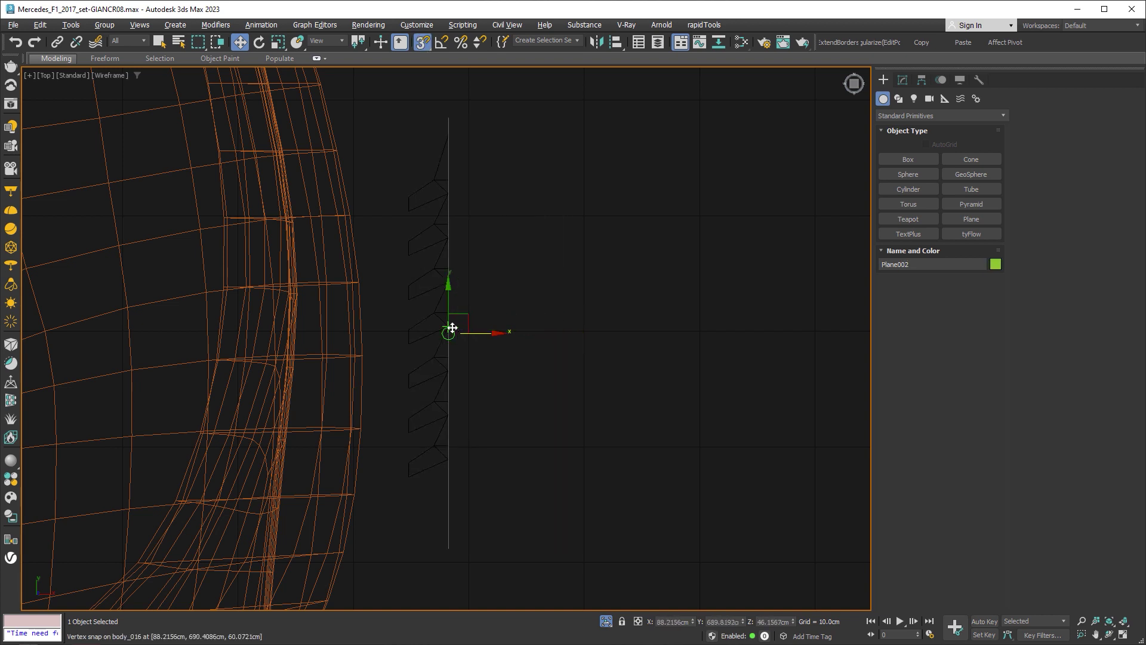
Step: Check the plane against the body in Perspective, then turn snapping off
key(alt+w)
click(604, 443)
key(alt+w)
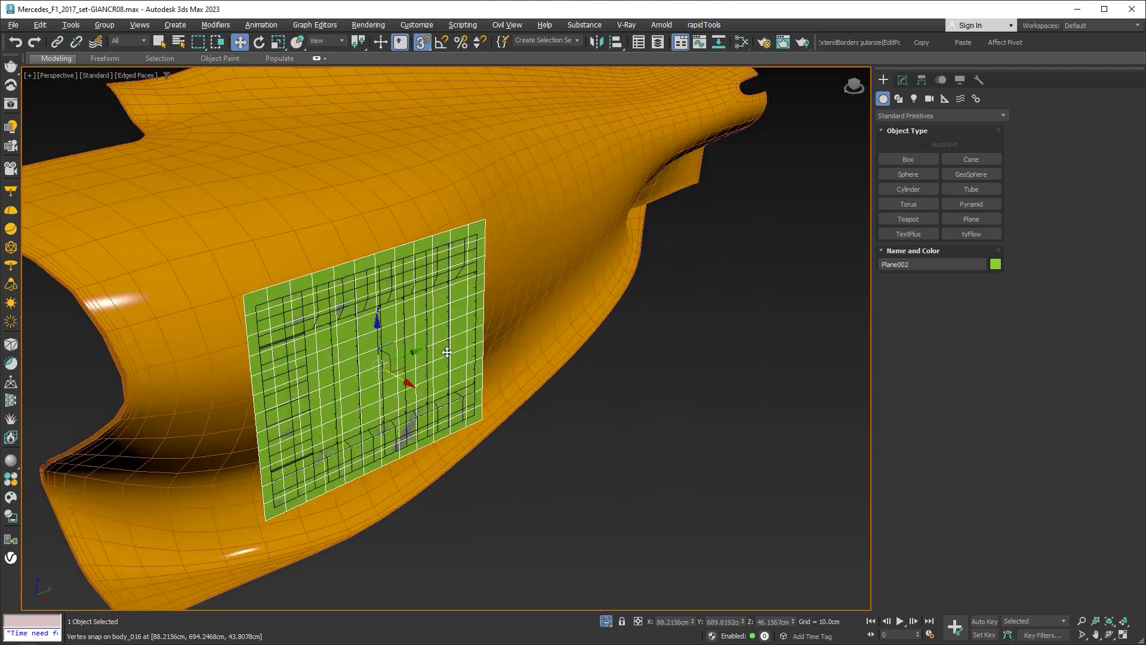
mouse_move(446, 352)
alt+middle_down()
mouse_move(478, 363)
mouse_move(423, 370)
alt+middle_up()
key(s)
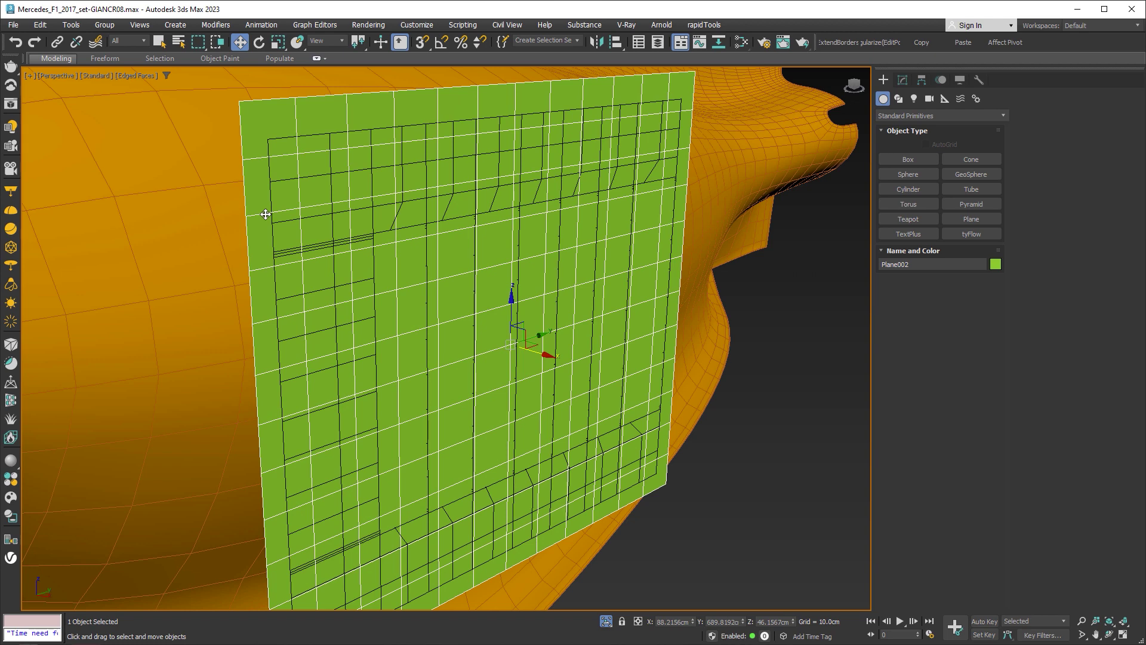
Step: Convert Plane002 to Editable Poly and select grille body_016
right_click(716, 421)
mouse_move(738, 569)
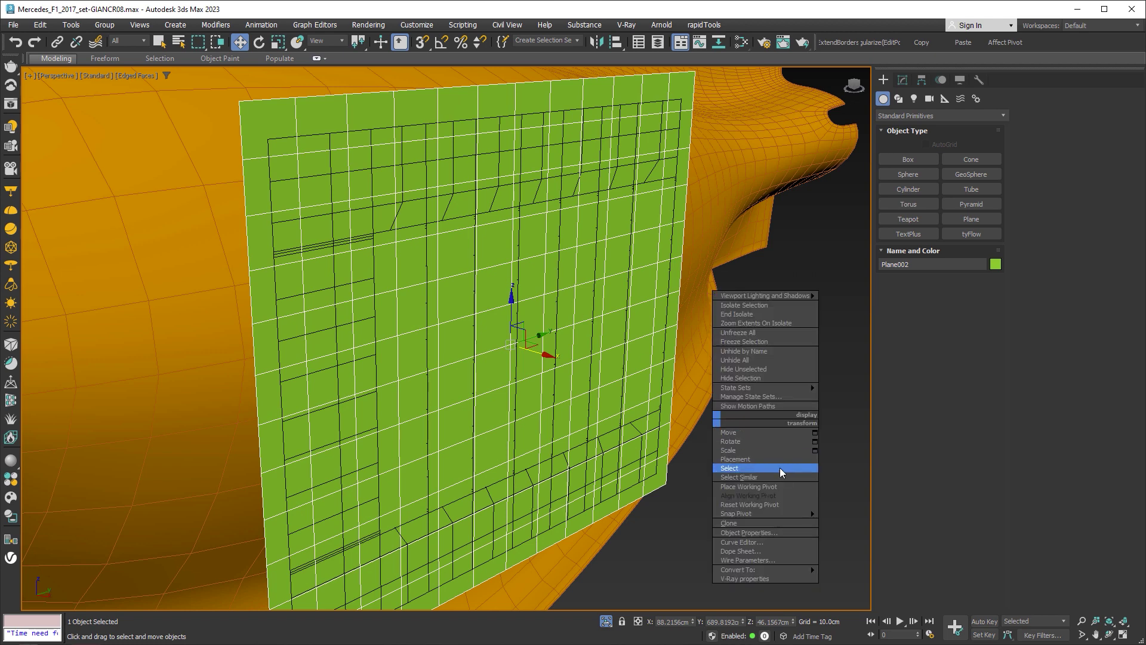
click(870, 579)
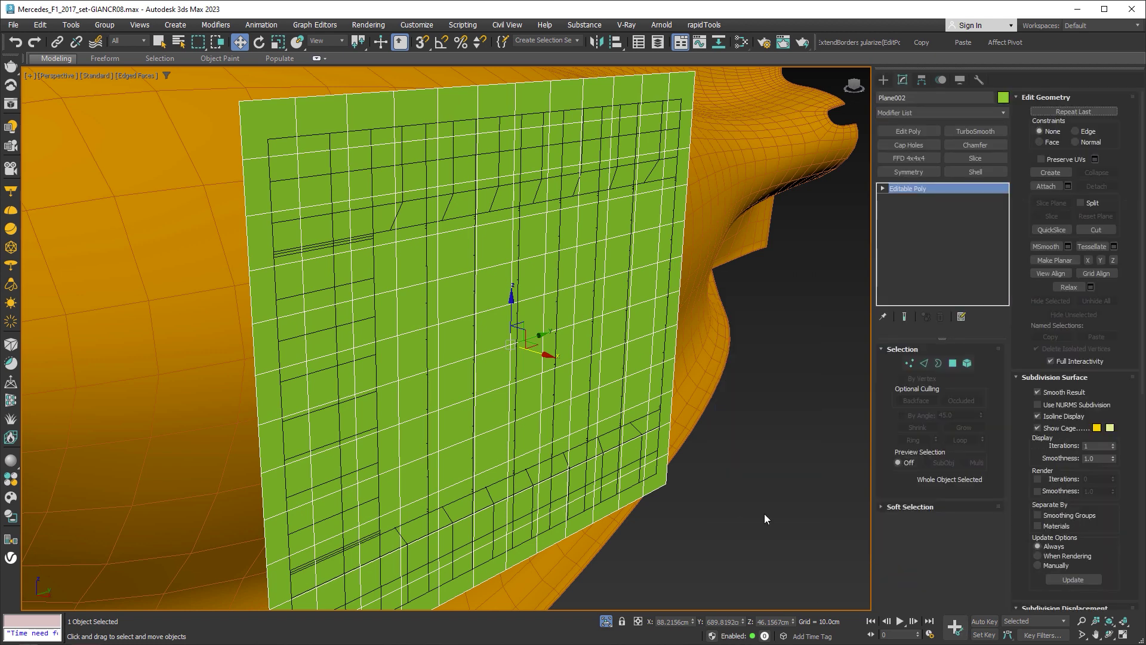
click(537, 184)
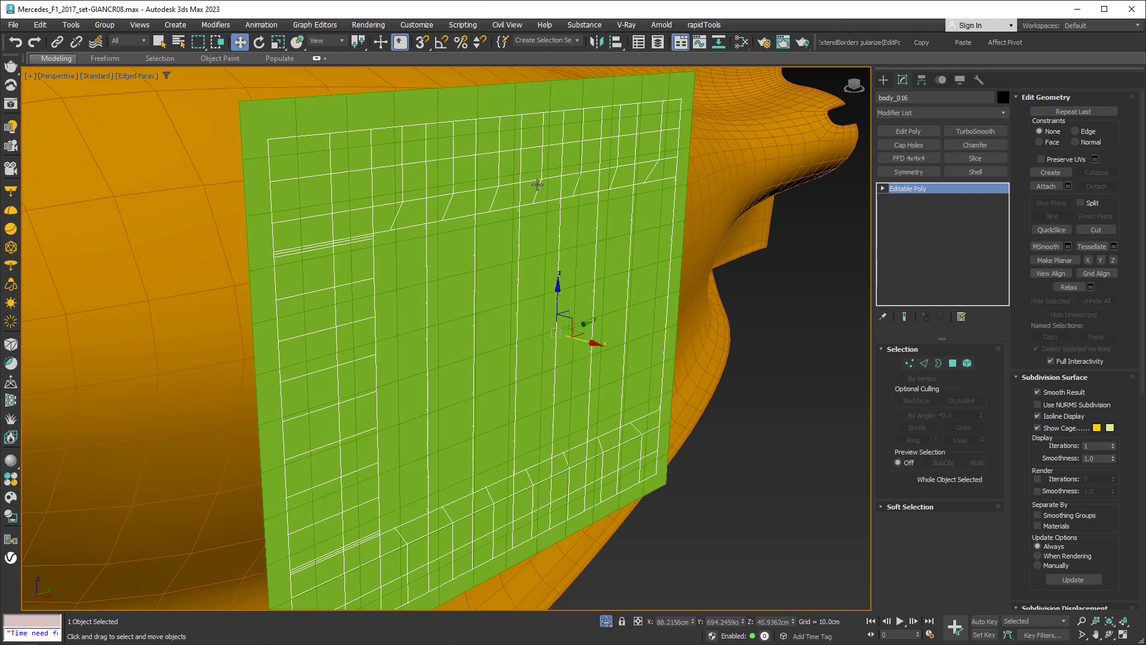
Step: Give body_016 a Skin Wrap driven by Plane002 using Face Deformation
click(1003, 114)
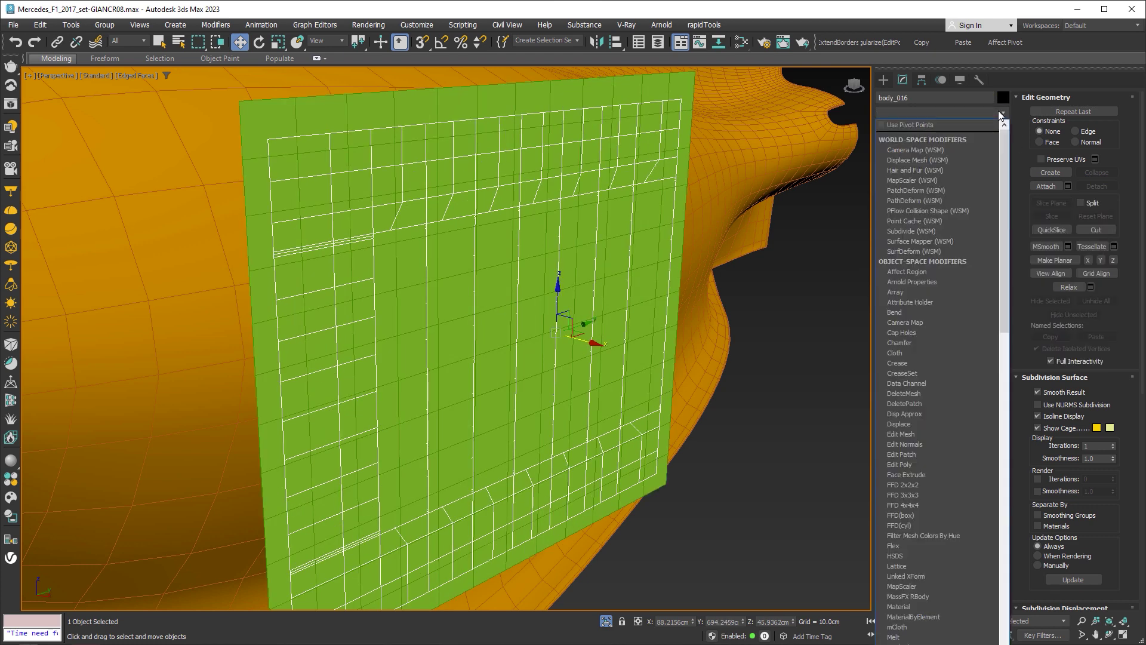
text(skin wrap)
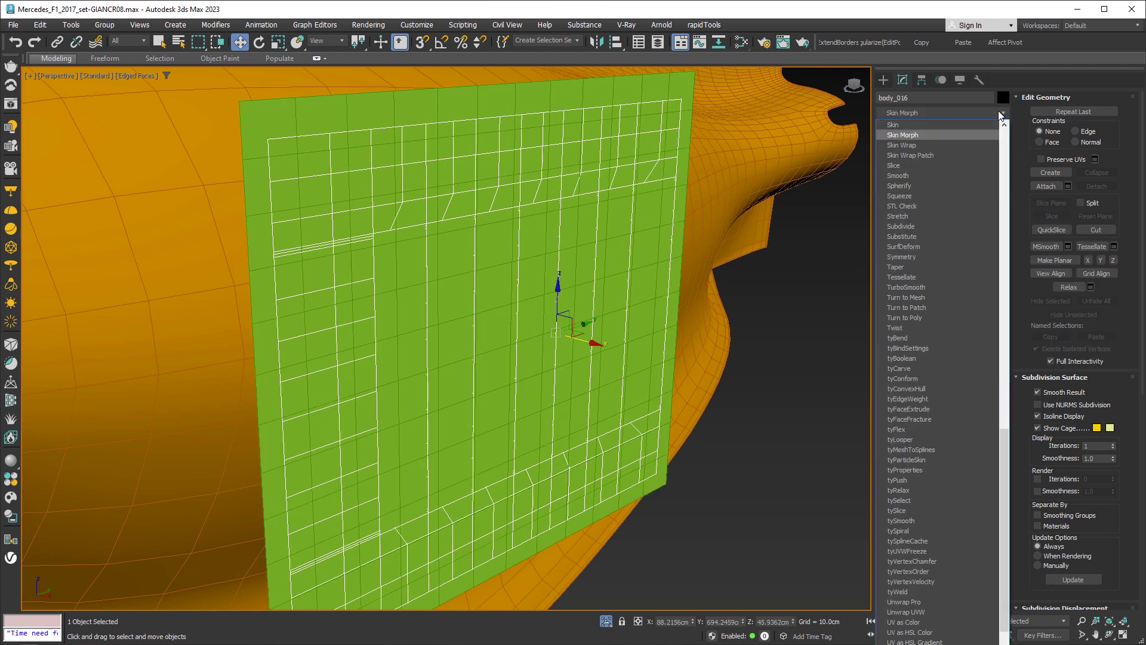
key(Return)
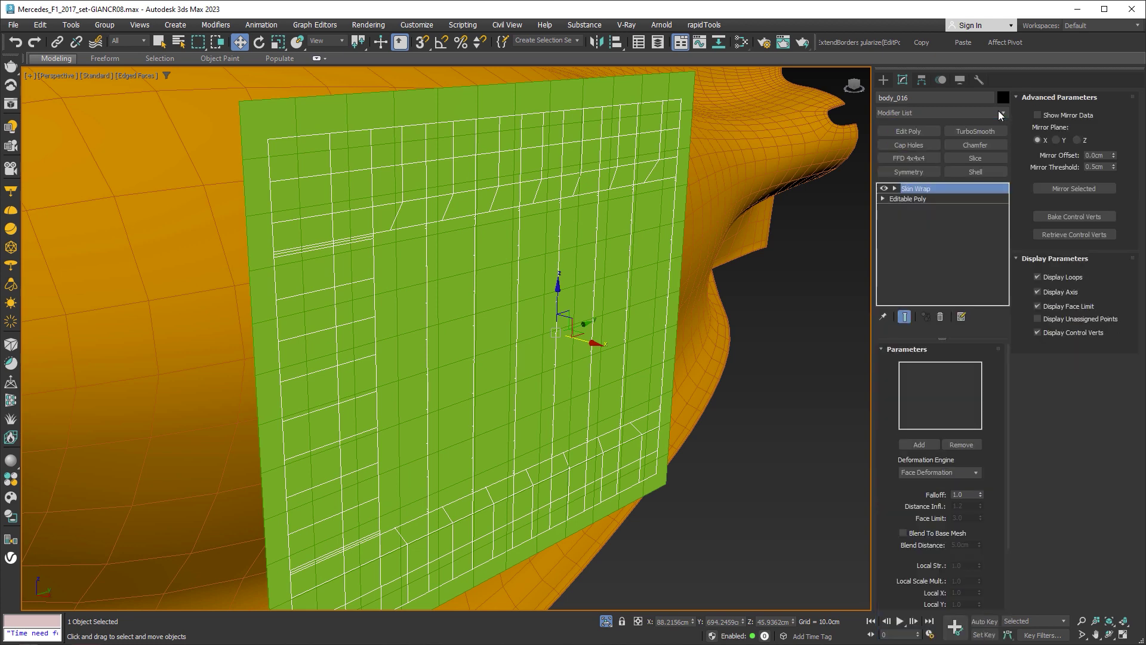
click(919, 444)
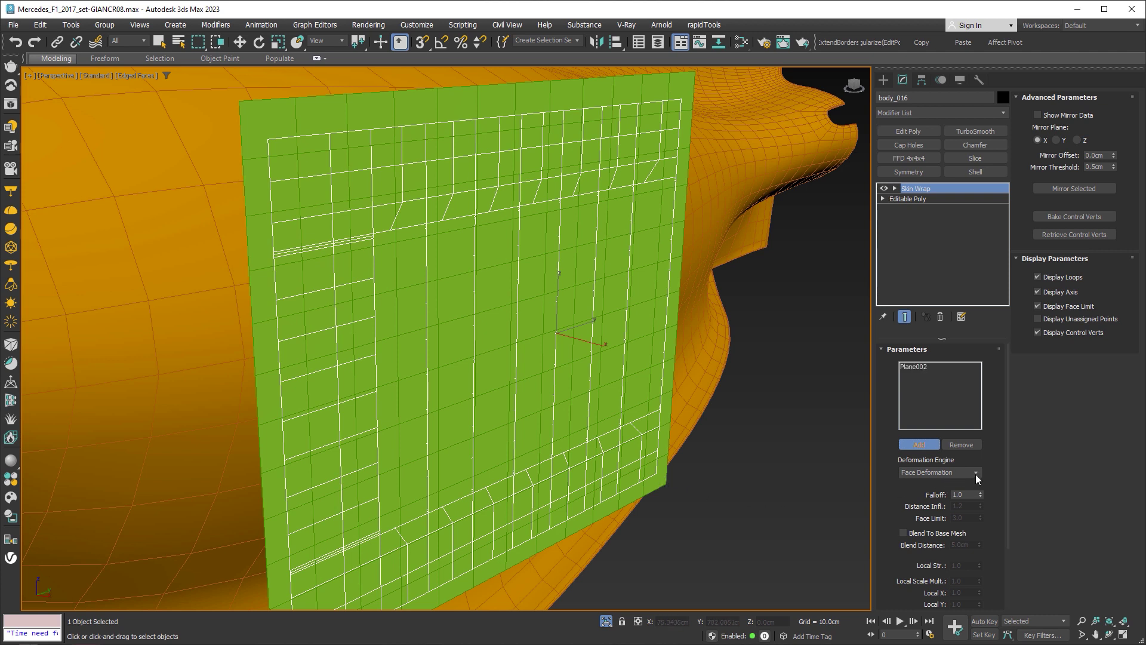
right_click(835, 456)
click(977, 475)
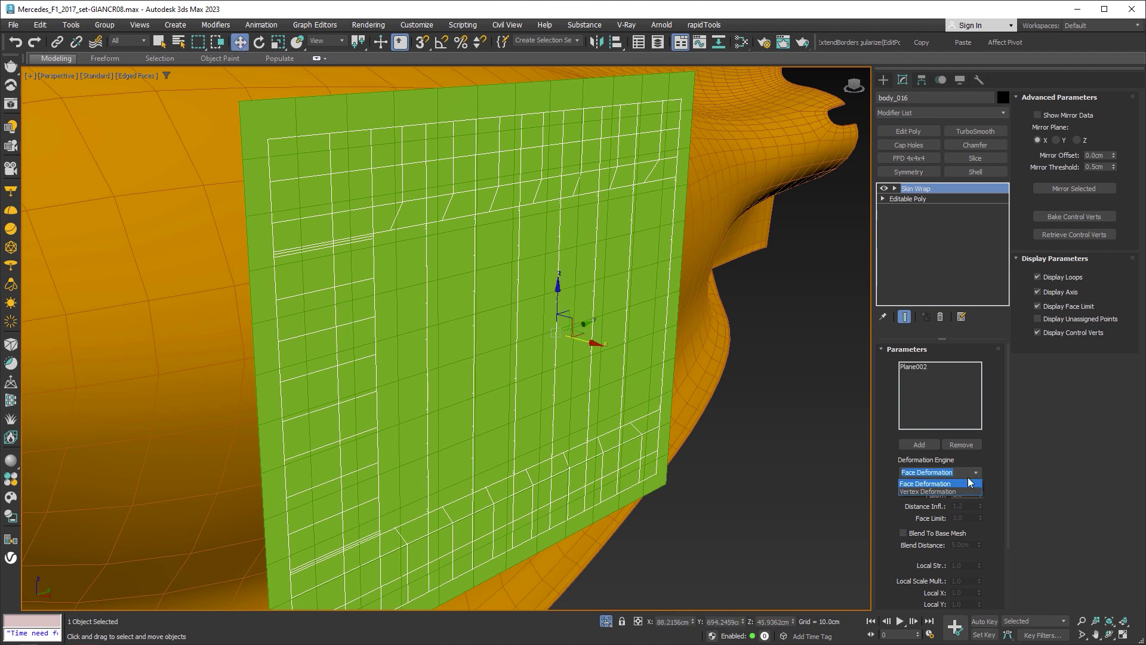
click(930, 484)
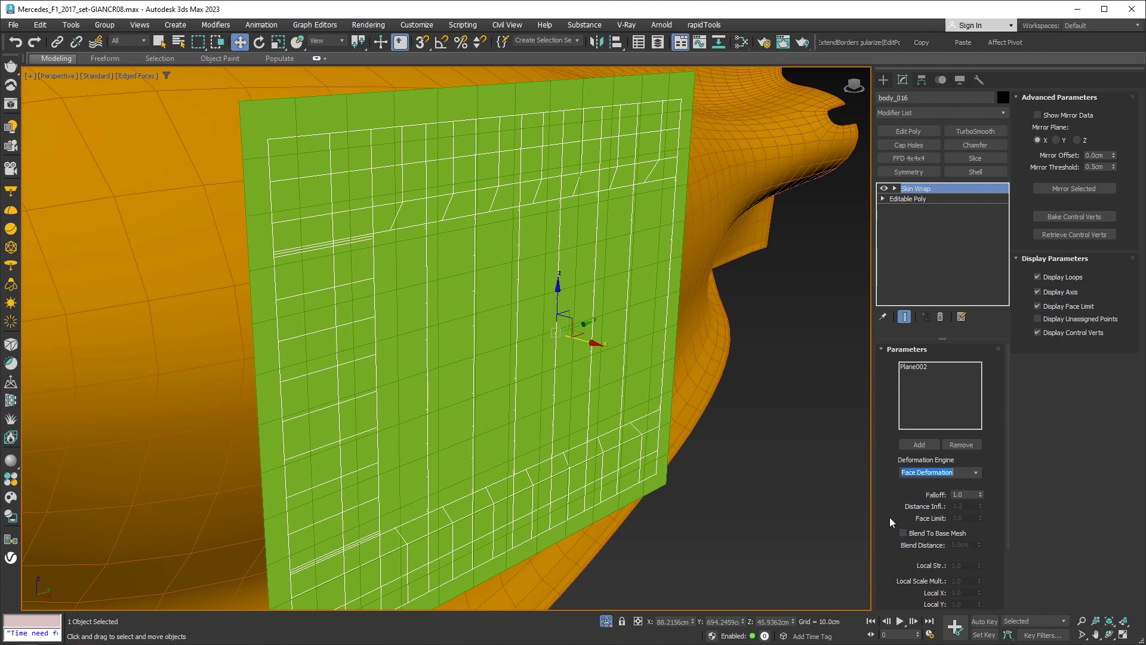
drag(886, 472, 884, 390)
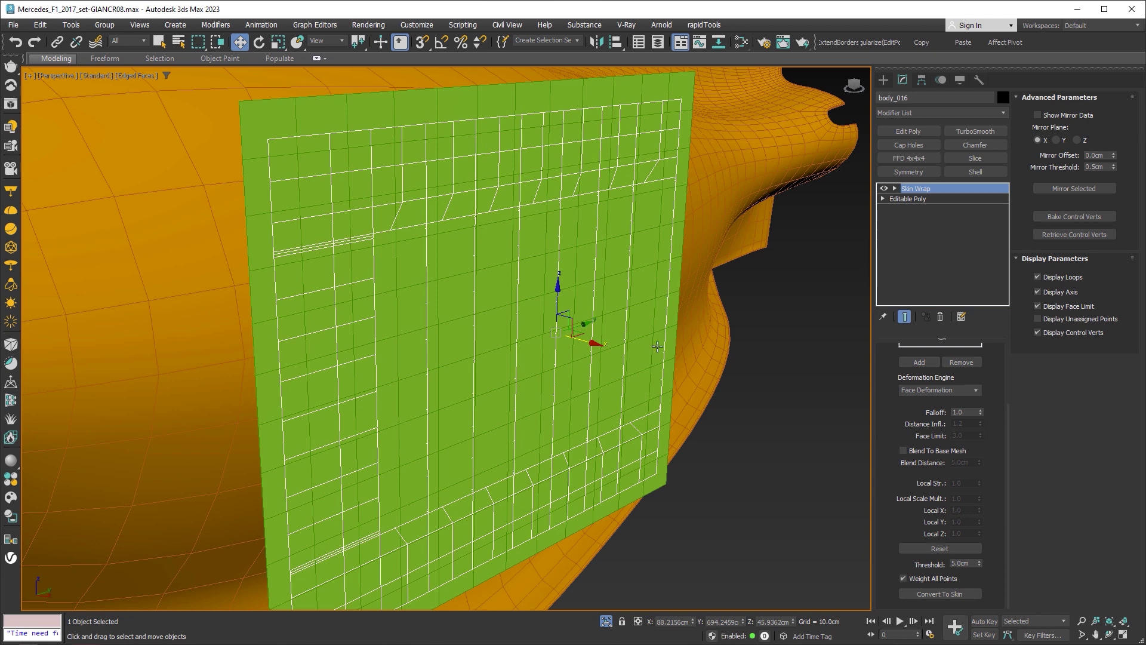
click(647, 92)
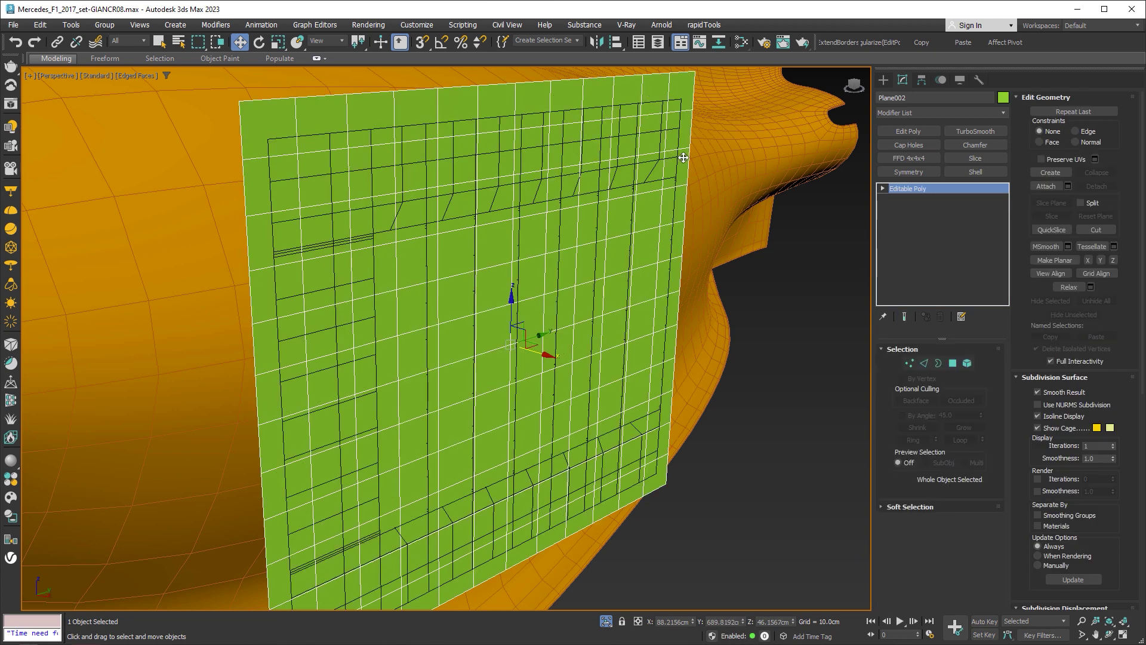
click(953, 363)
scroll(800, 358, down, 4)
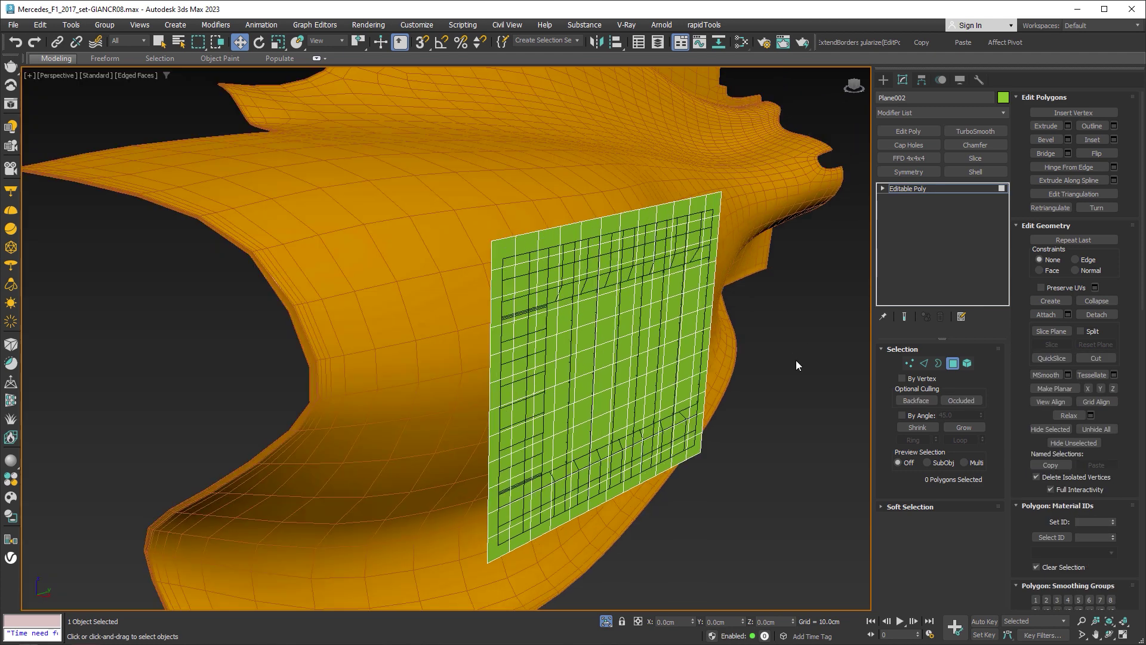
drag(441, 585, 442, 585)
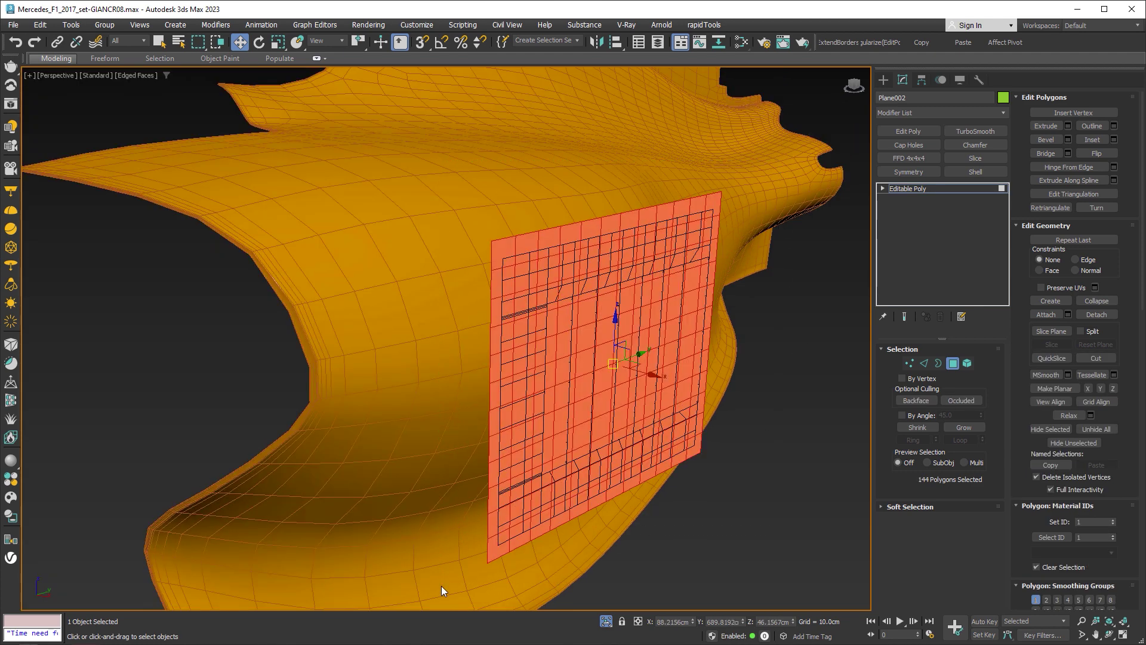
ctrl+click(903, 363)
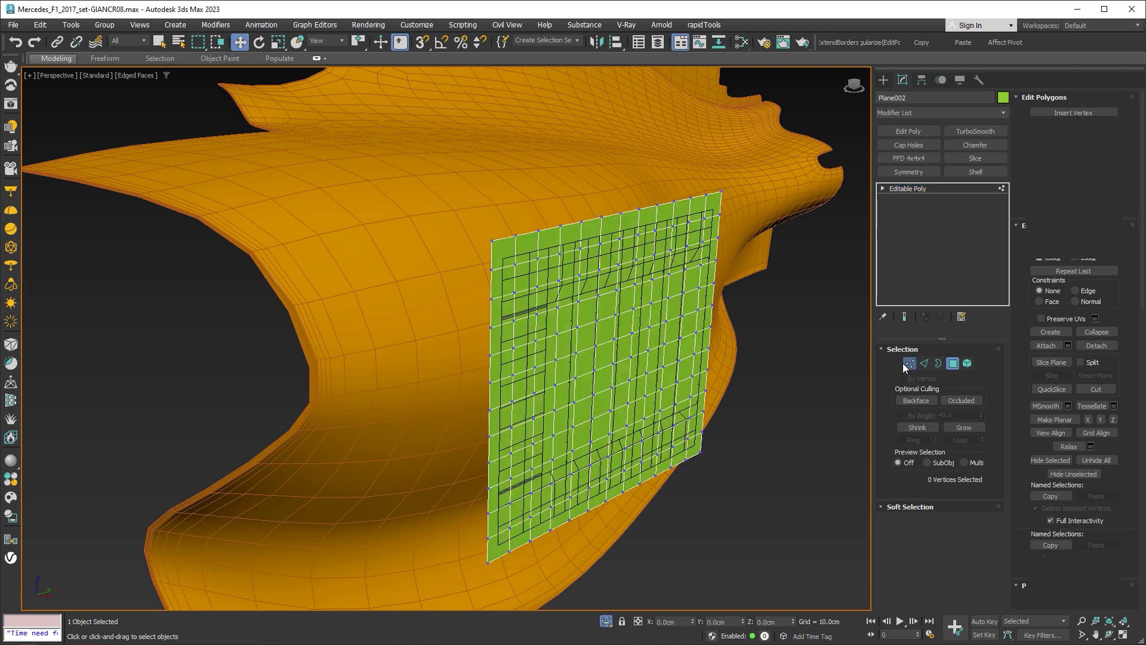
click(794, 434)
click(951, 366)
click(794, 364)
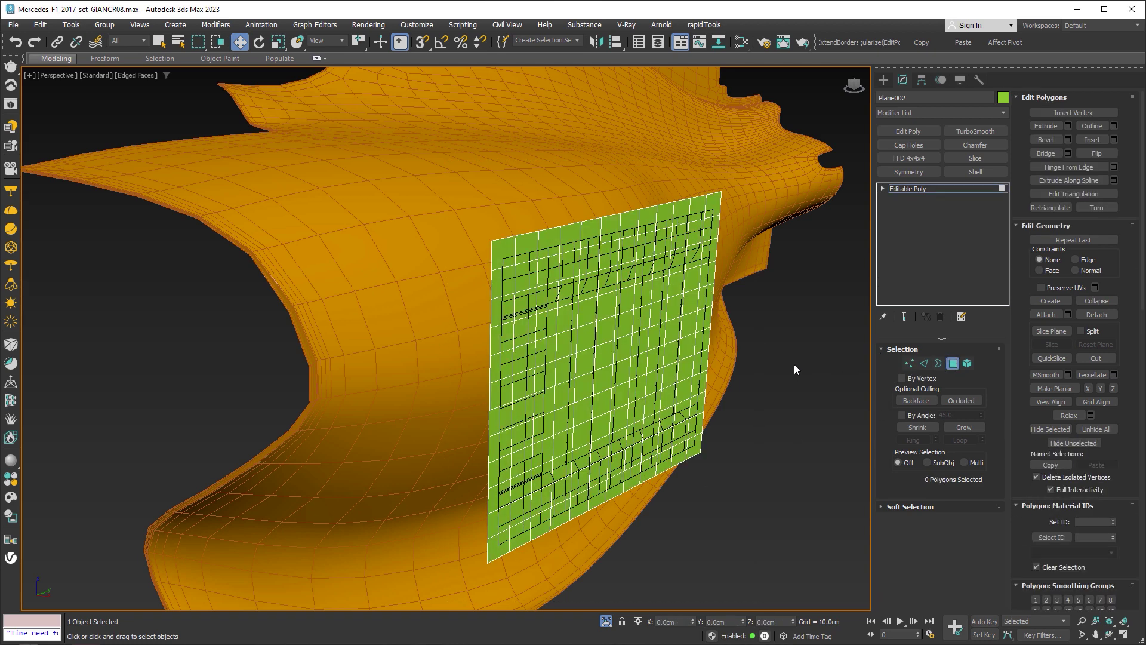
click(952, 366)
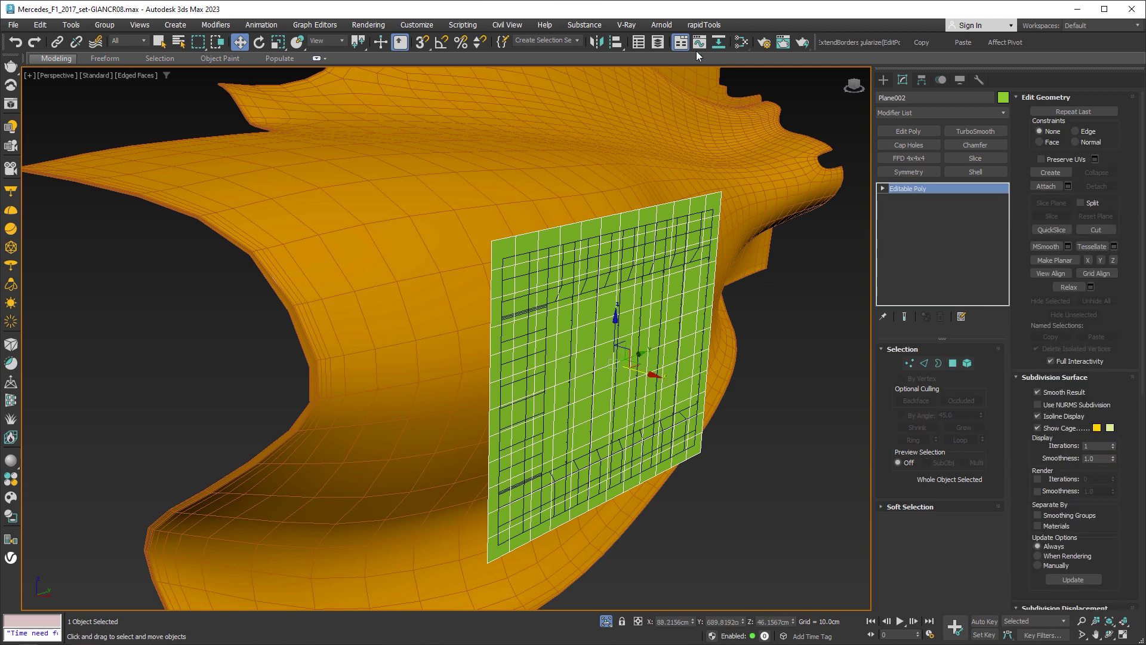
click(702, 25)
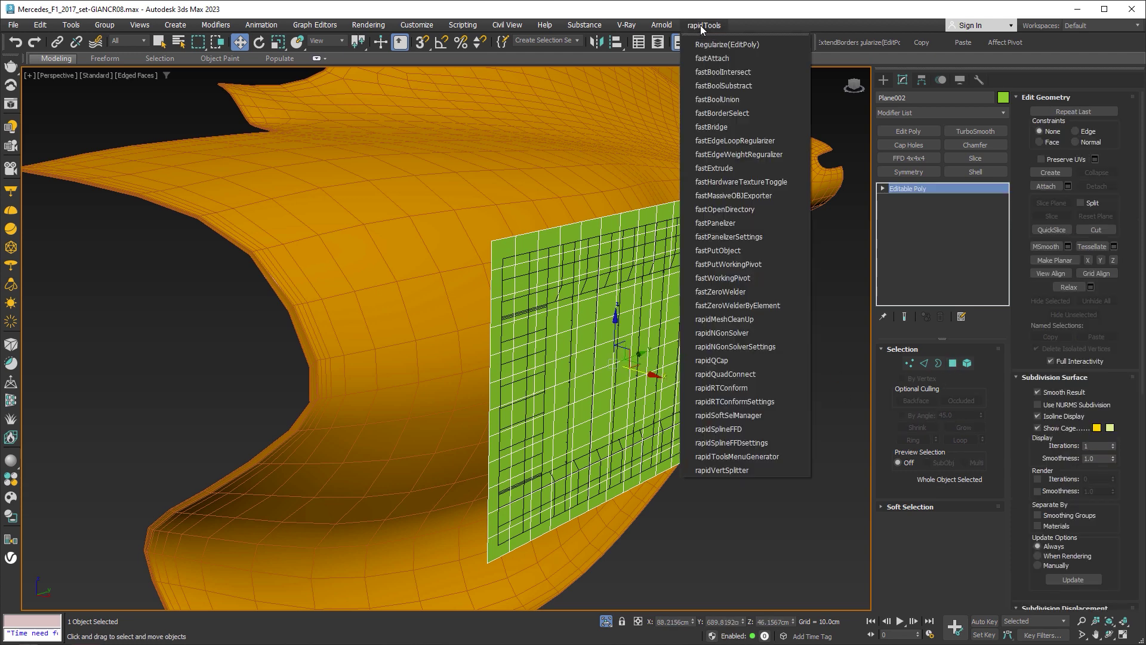
click(736, 388)
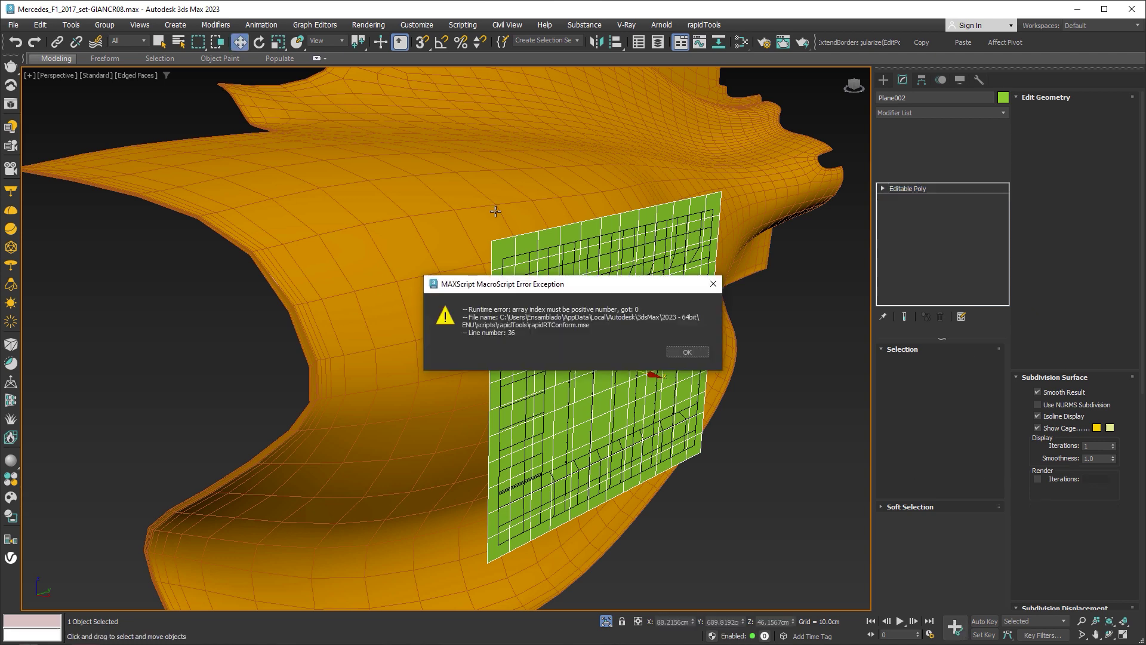
click(687, 353)
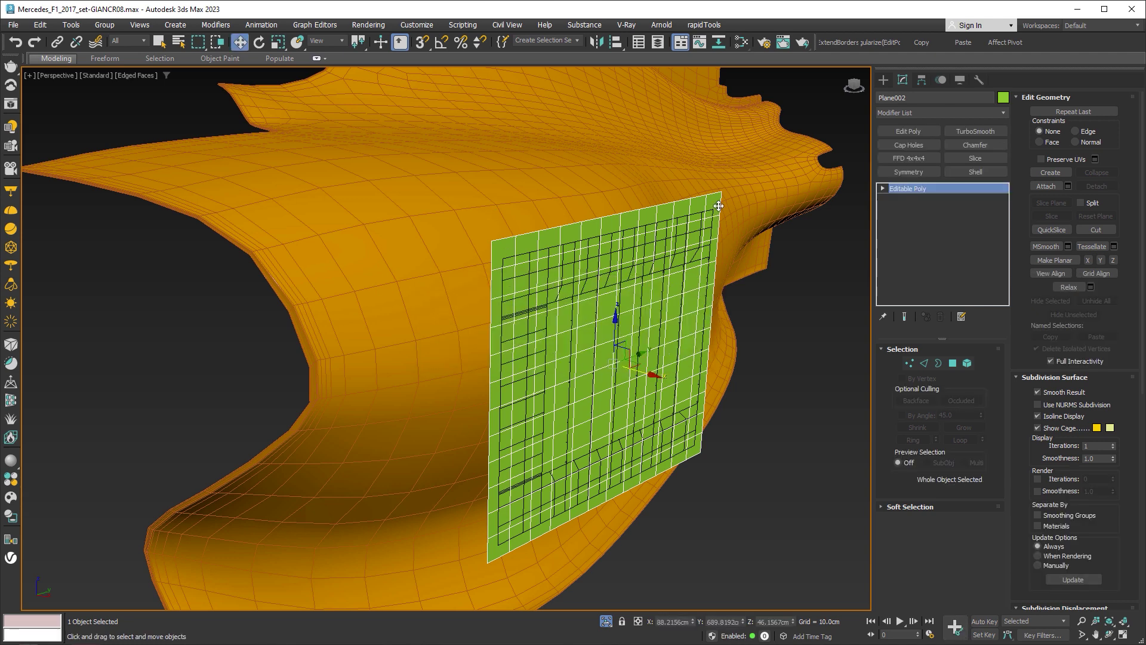
Step: Select all the plane's polygons and rapidRTConform them onto the sidepod surface
key(4)
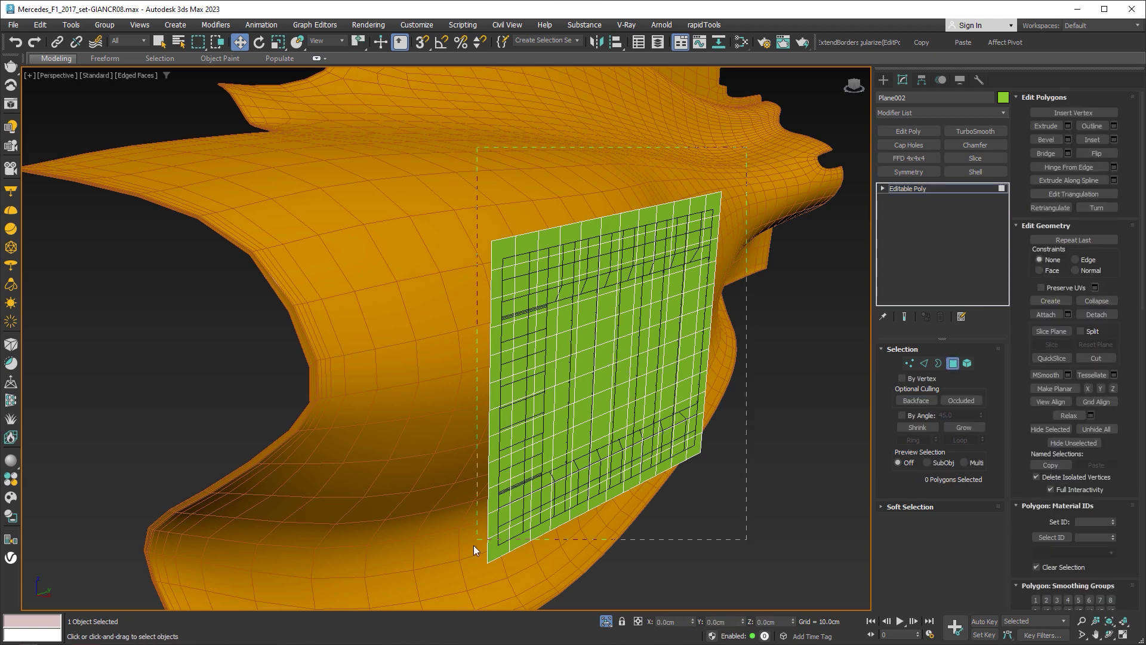
drag(474, 545, 446, 578)
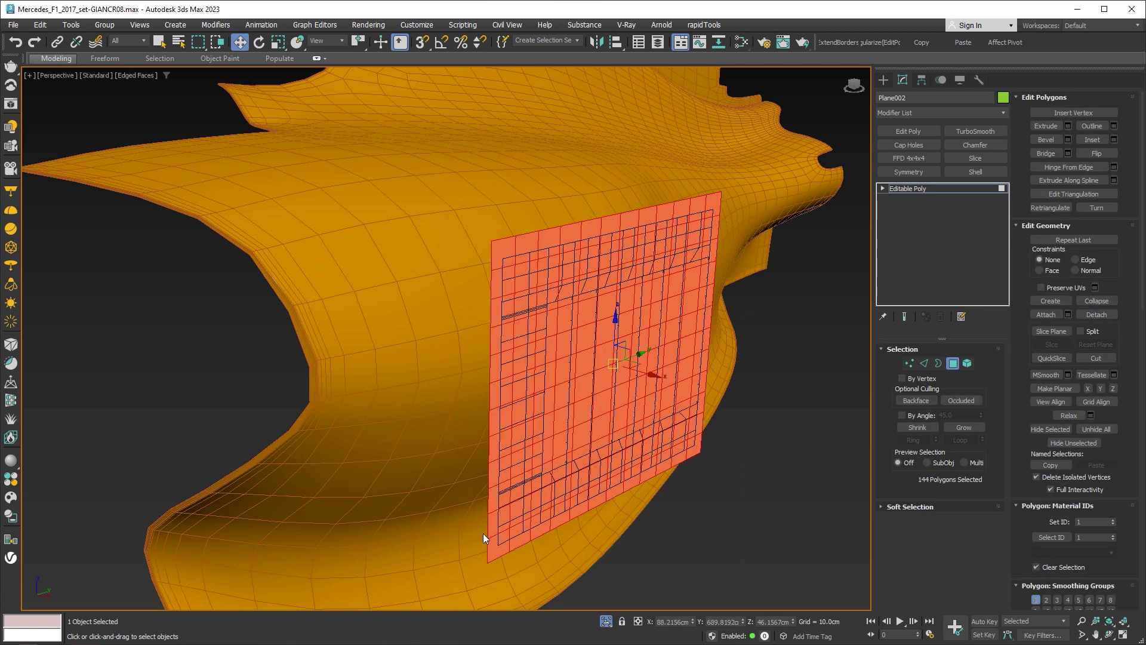
click(703, 25)
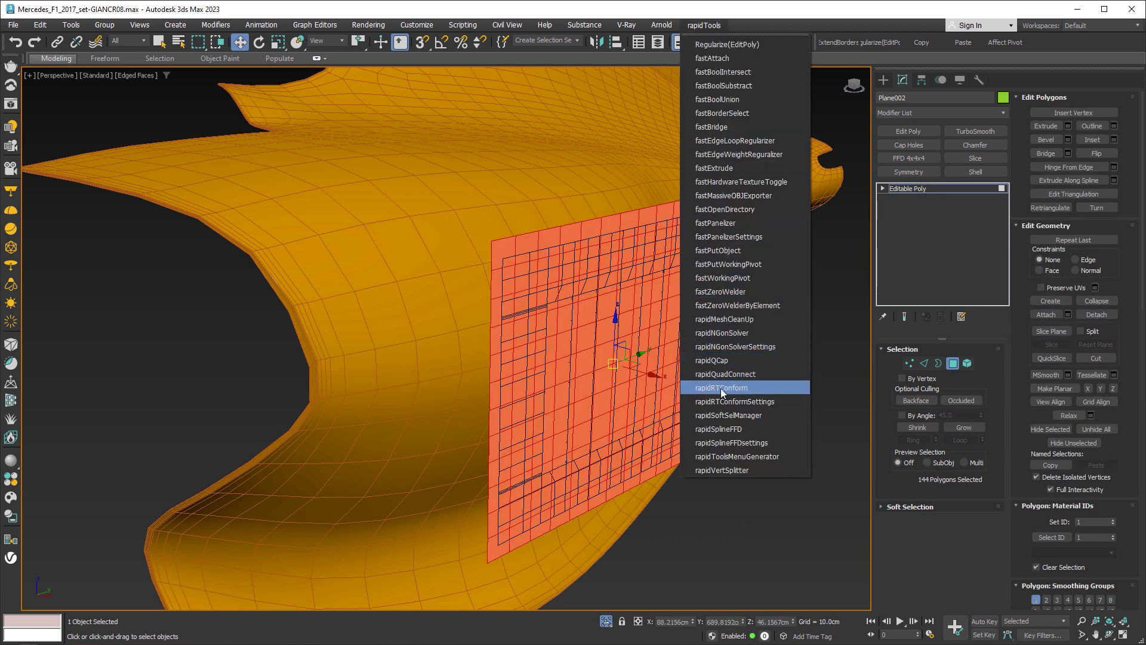
click(742, 387)
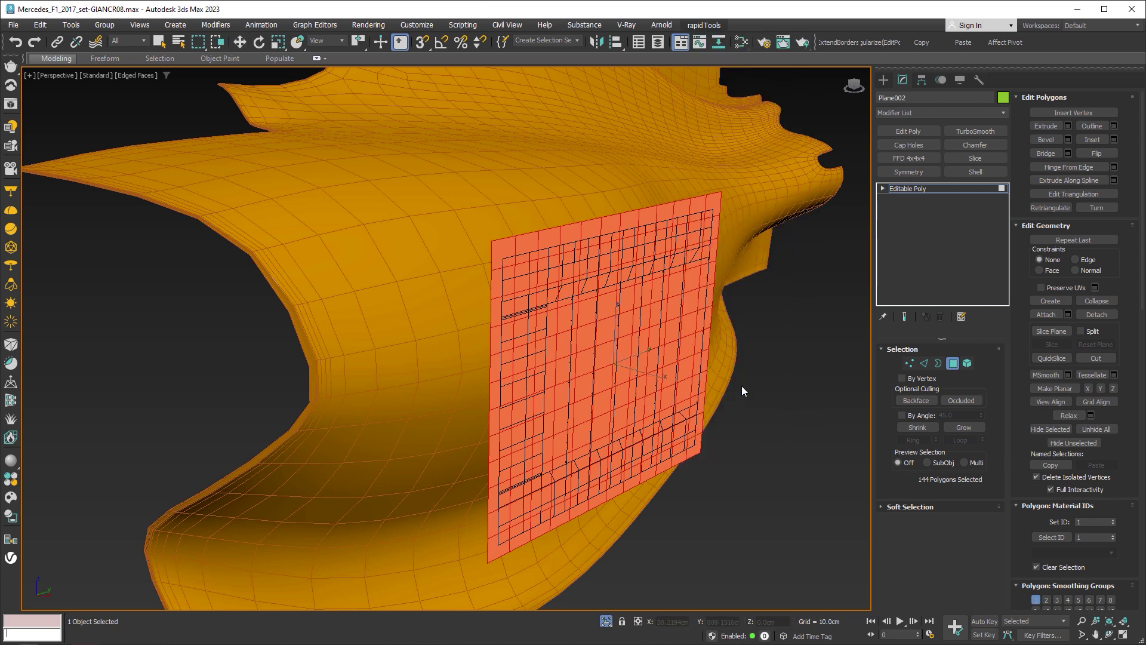
click(456, 241)
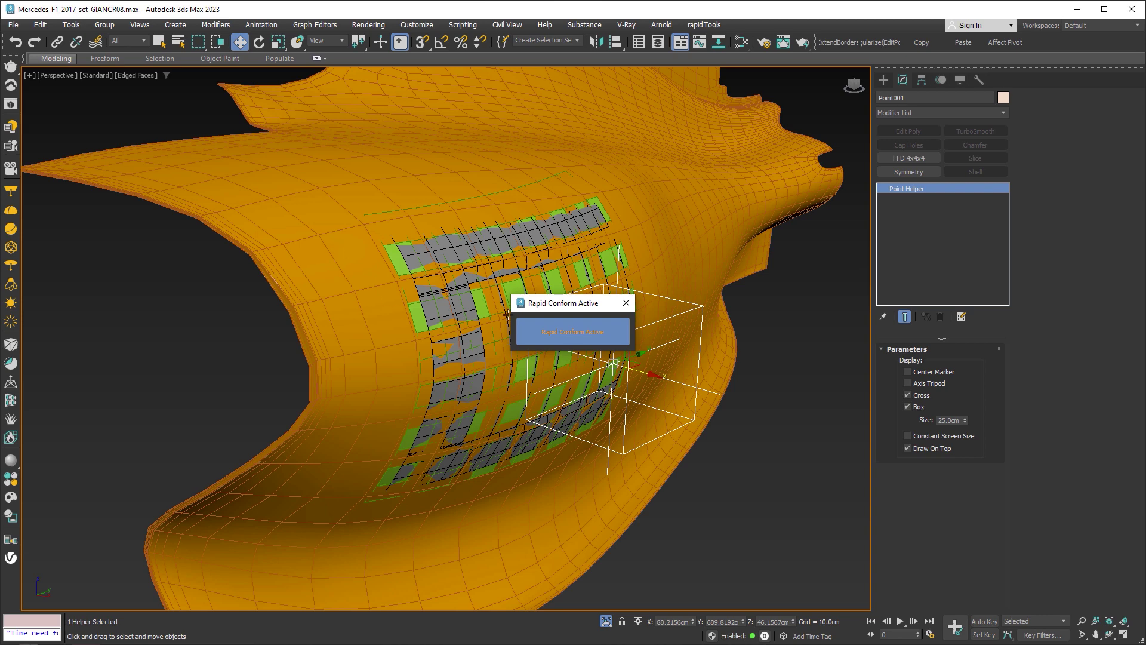
drag(563, 308, 792, 548)
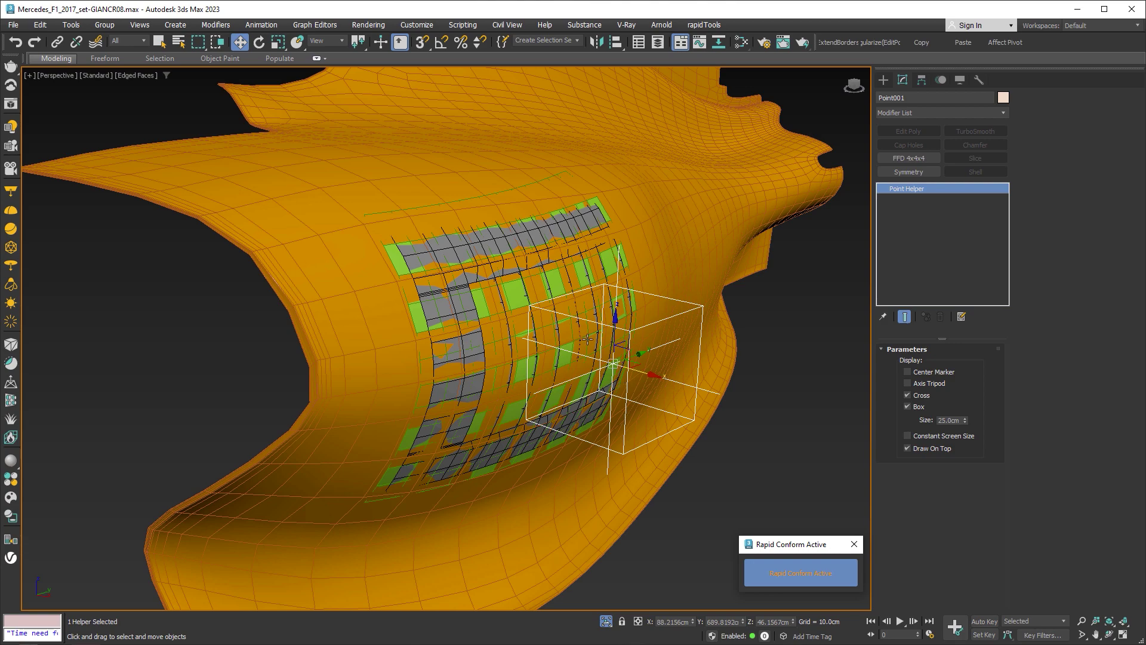
Step: Move Point001 to slide the conformed patch up the sidepod
alt+middle_drag(629, 385, 630, 397)
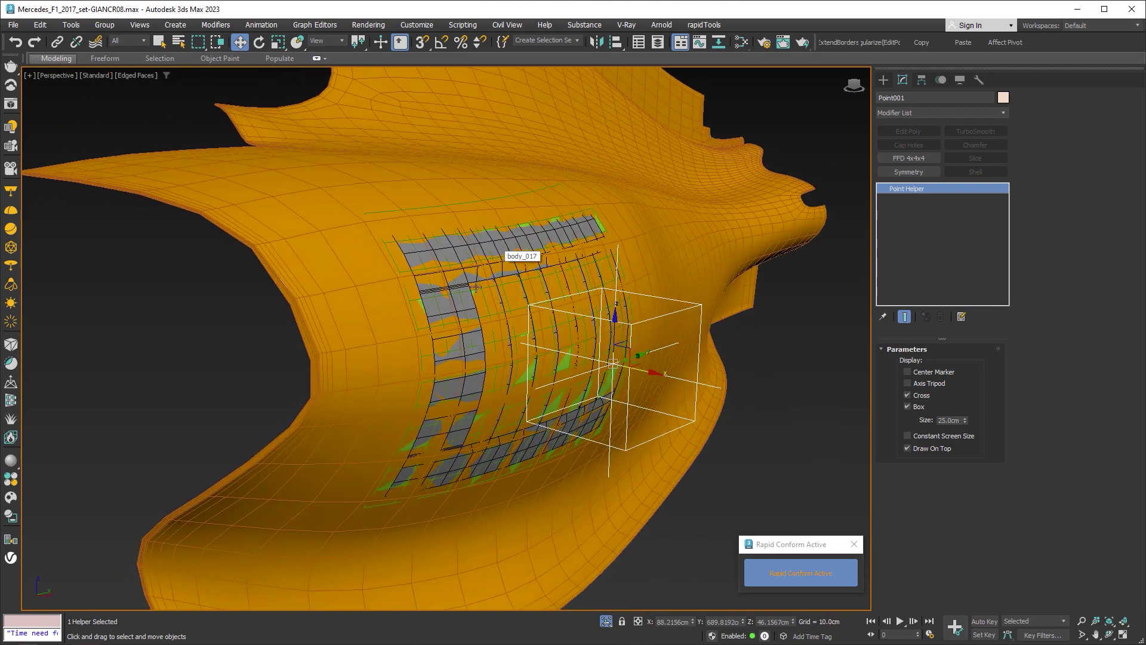
mouse_move(616, 309)
mouse_down()
mouse_move(616, 192)
mouse_move(613, 412)
mouse_move(583, 474)
mouse_up()
alt+middle_drag(583, 475, 604, 316)
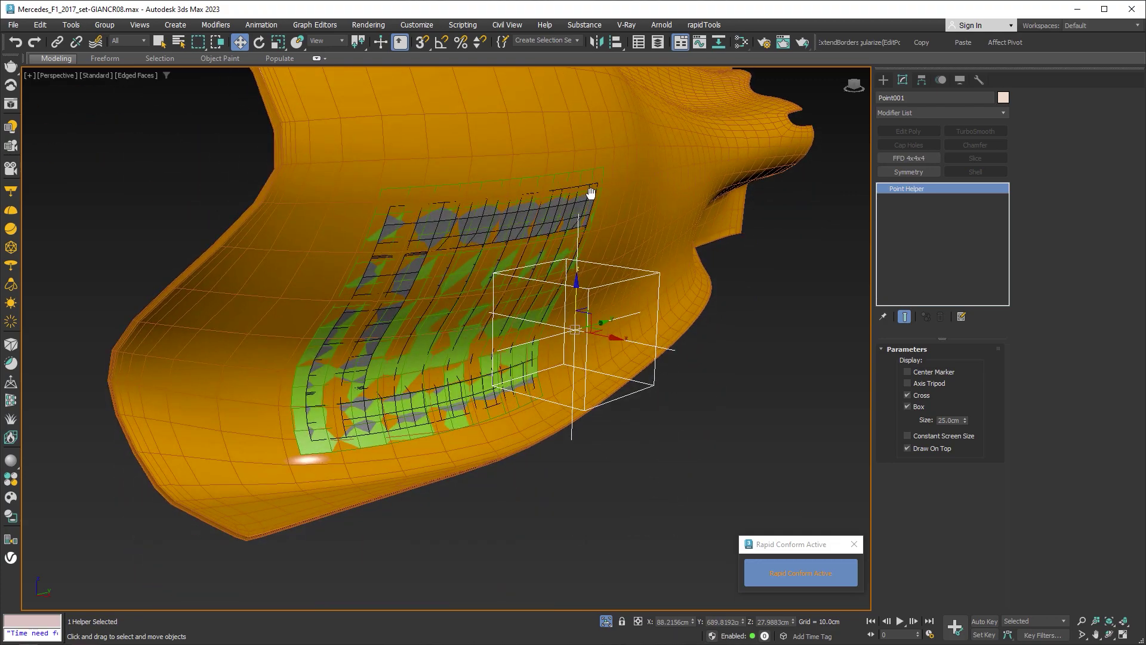
Step: Raise Point001 up the sidepod and rotate it -7.43° on Y onto the upper curve
drag(576, 293, 576, 302)
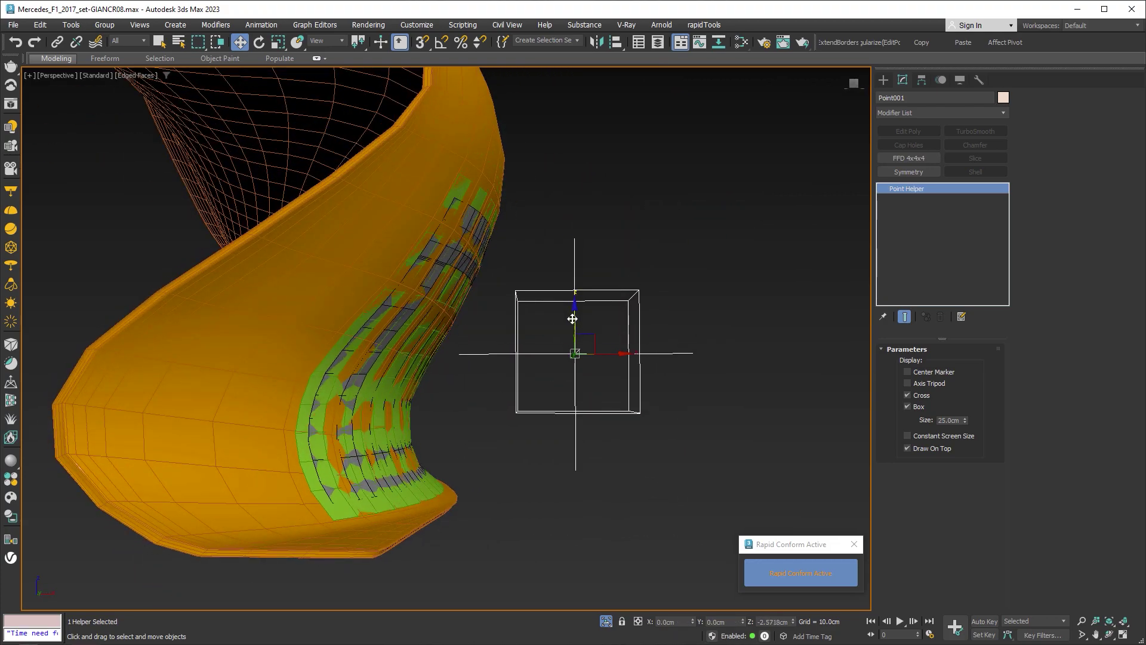
mouse_move(621, 329)
alt+middle_down()
mouse_move(525, 302)
mouse_move(595, 345)
alt+middle_up()
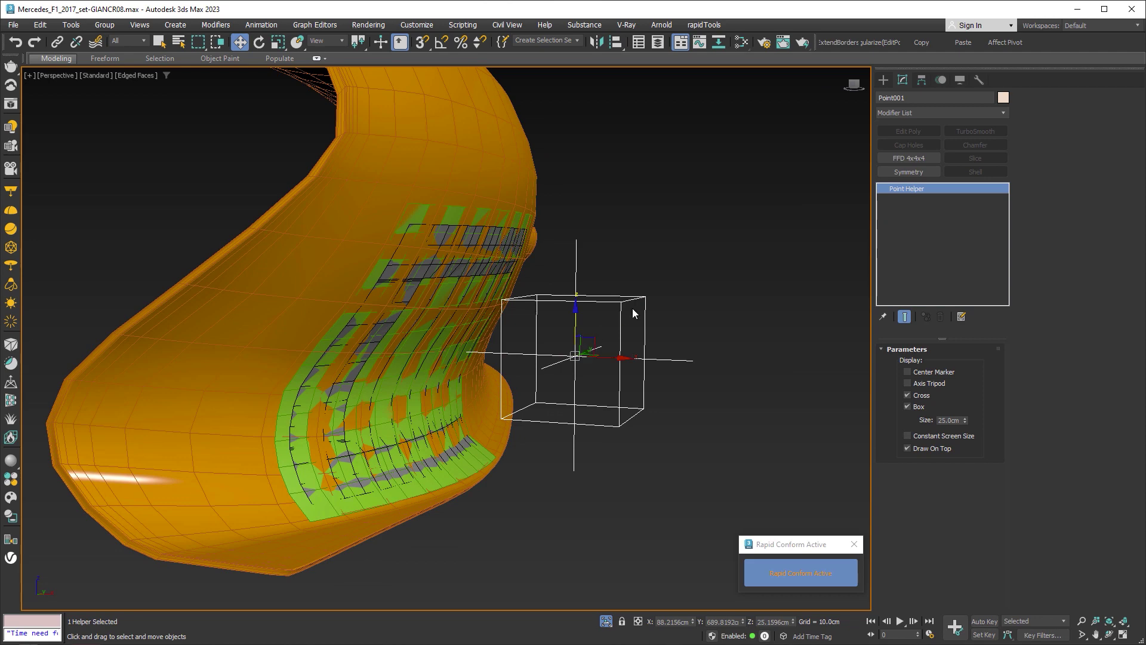
alt+middle_drag(635, 306, 515, 428)
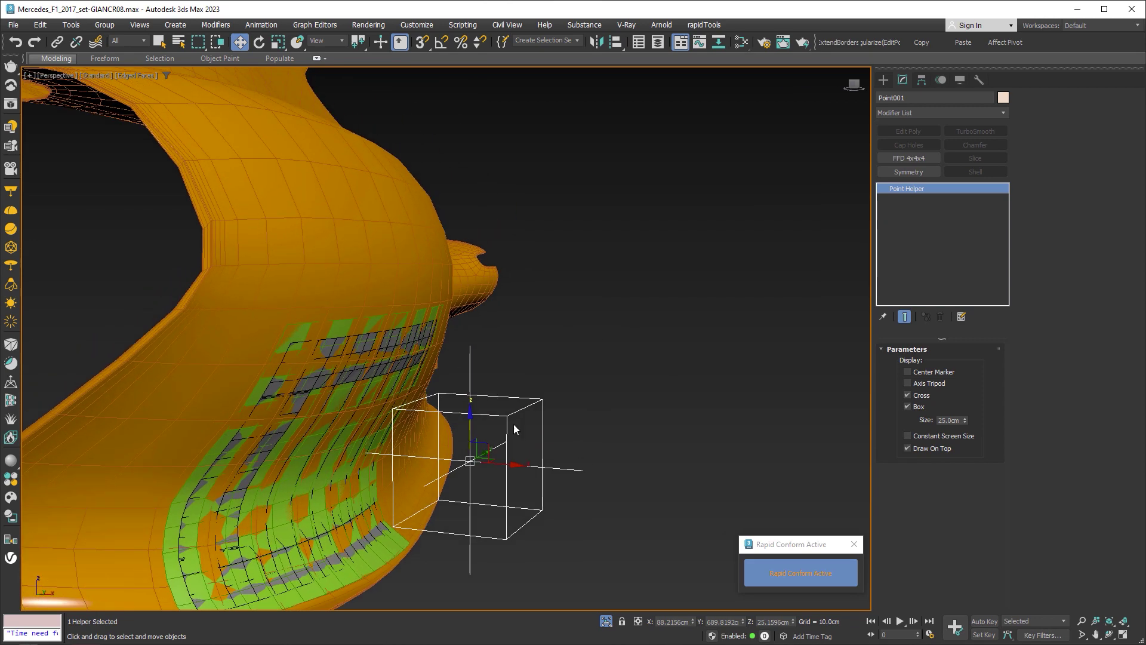
drag(471, 427, 455, 238)
alt+middle_drag(456, 239, 598, 430)
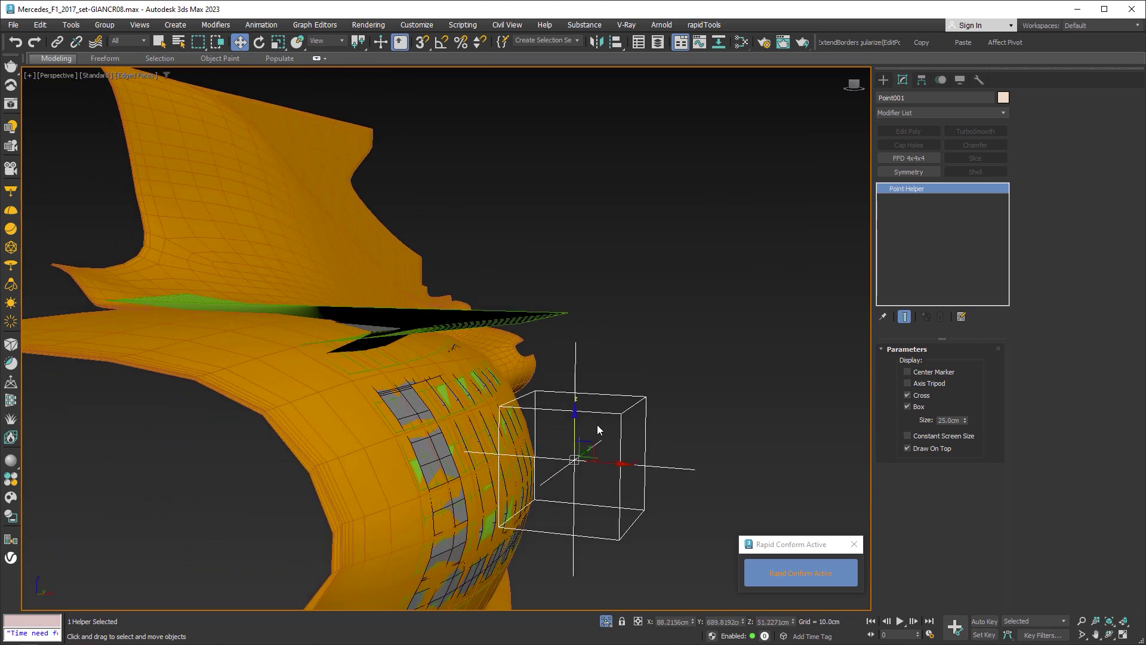
drag(576, 423, 564, 197)
alt+middle_drag(565, 197, 470, 339)
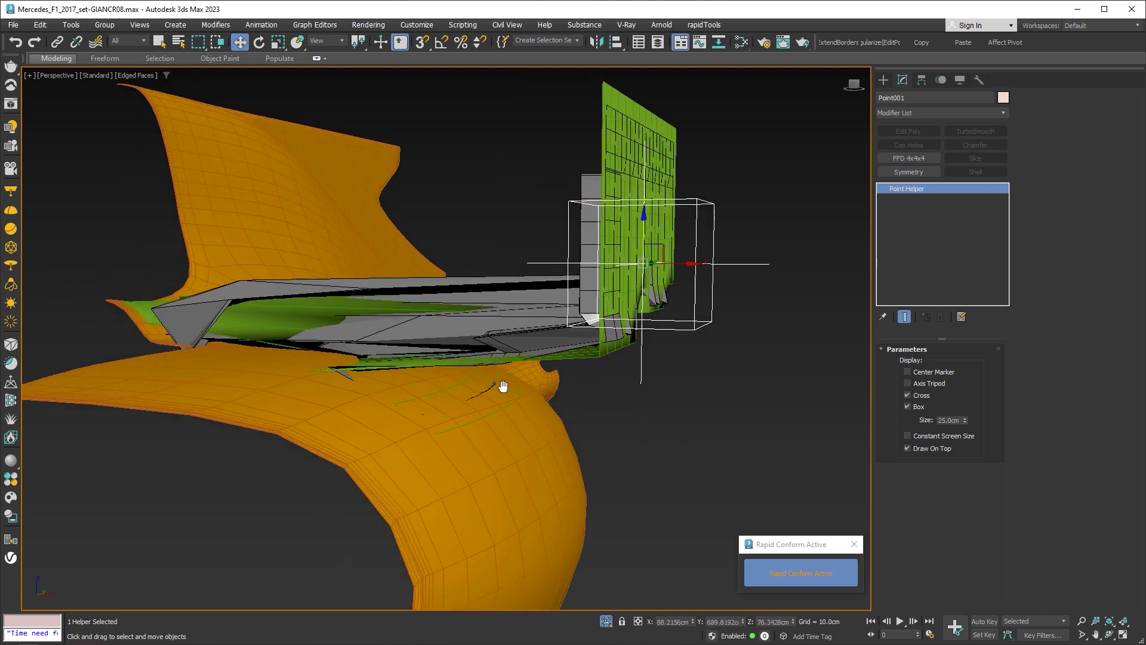
key(e)
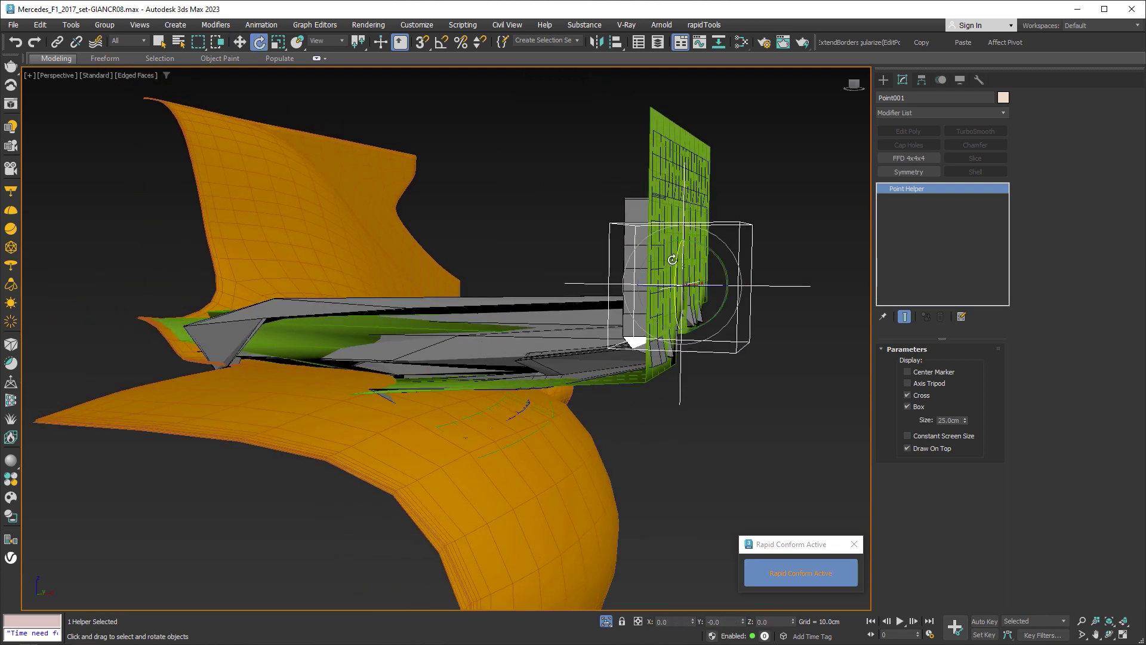
mouse_move(716, 266)
mouse_down()
mouse_move(717, 249)
mouse_move(671, 251)
mouse_move(693, 266)
mouse_move(603, 190)
mouse_move(546, 177)
mouse_up()
key(w)
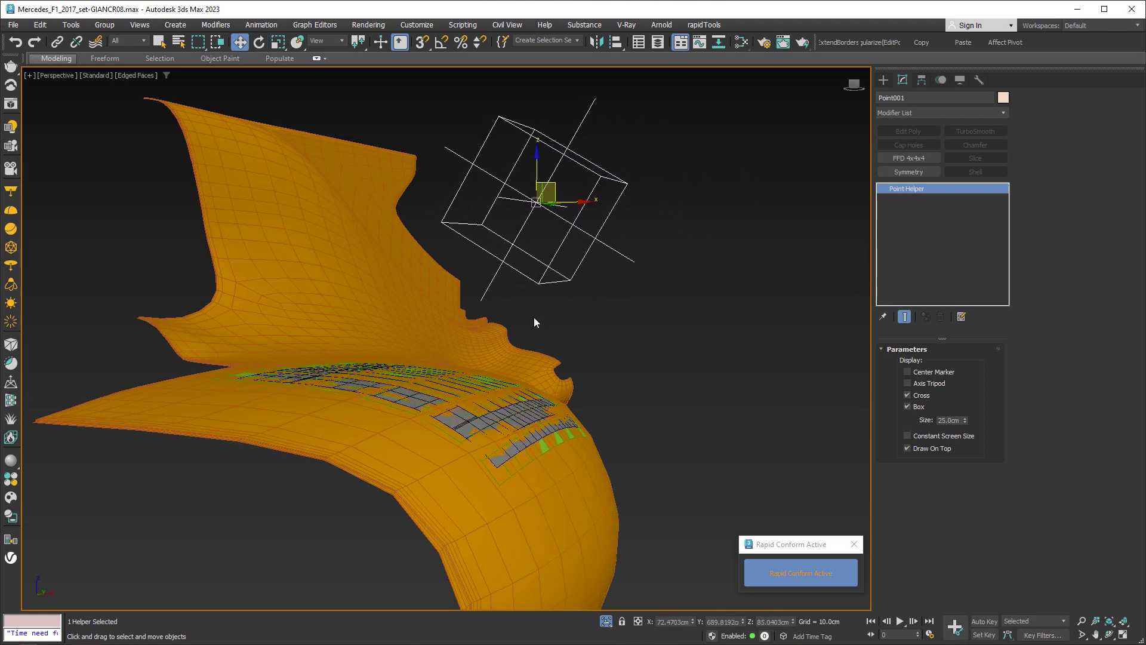
Step: Slide Point001 toward the upper right to bring the conformed grille patch onto the sidepod
mouse_move(535, 322)
alt+middle_down()
mouse_move(445, 422)
mouse_move(352, 325)
alt+middle_up()
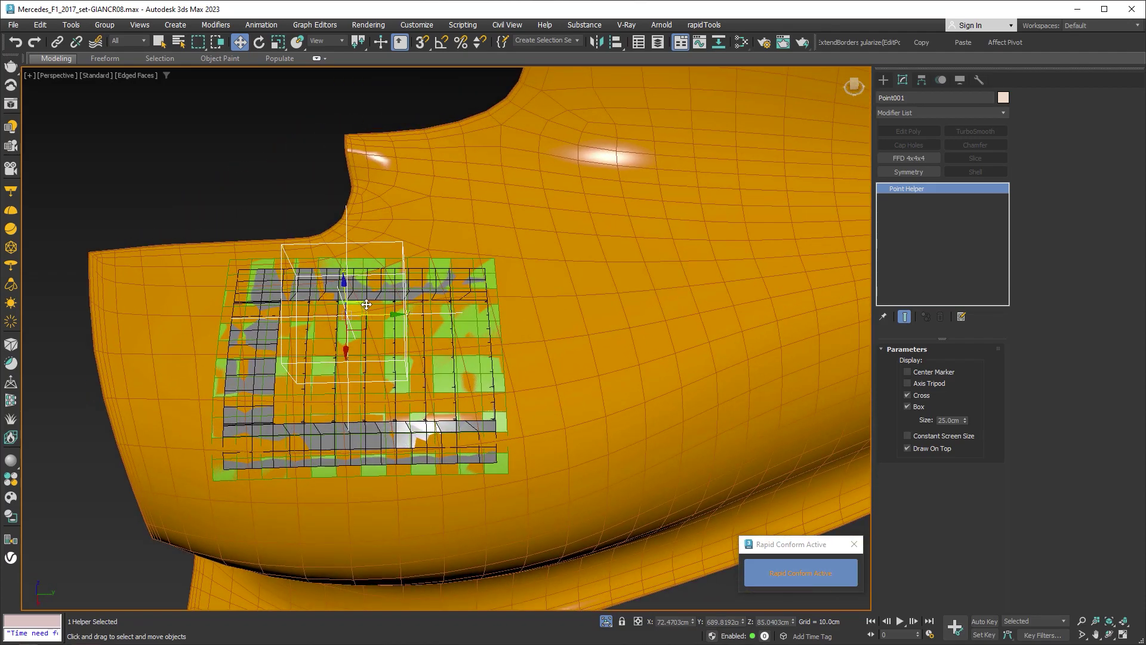
drag(361, 312, 650, 206)
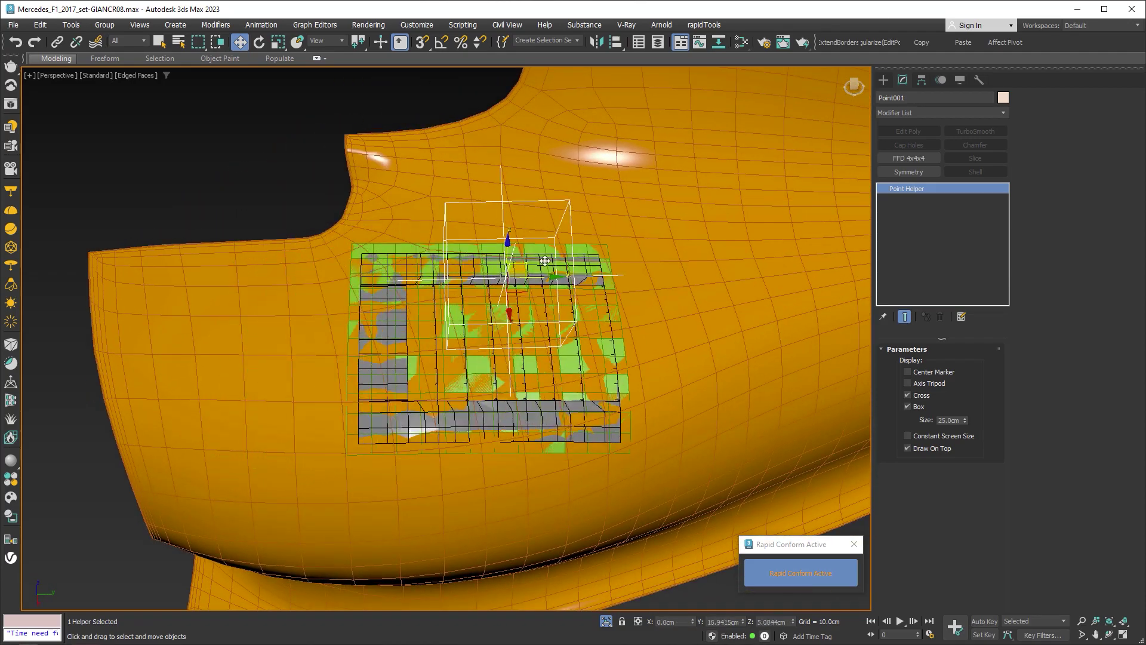
alt+middle_drag(649, 205, 513, 313)
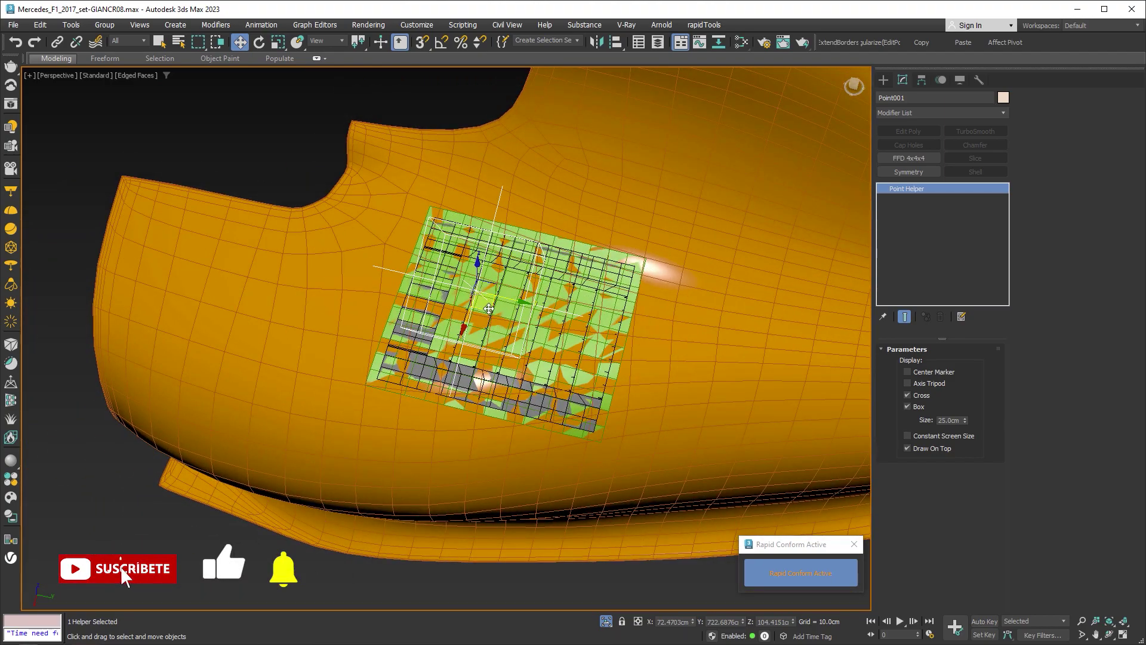
drag(513, 313, 726, 143)
mouse_move(726, 143)
alt+middle_down()
mouse_move(723, 248)
mouse_move(690, 327)
mouse_move(704, 210)
alt+middle_up()
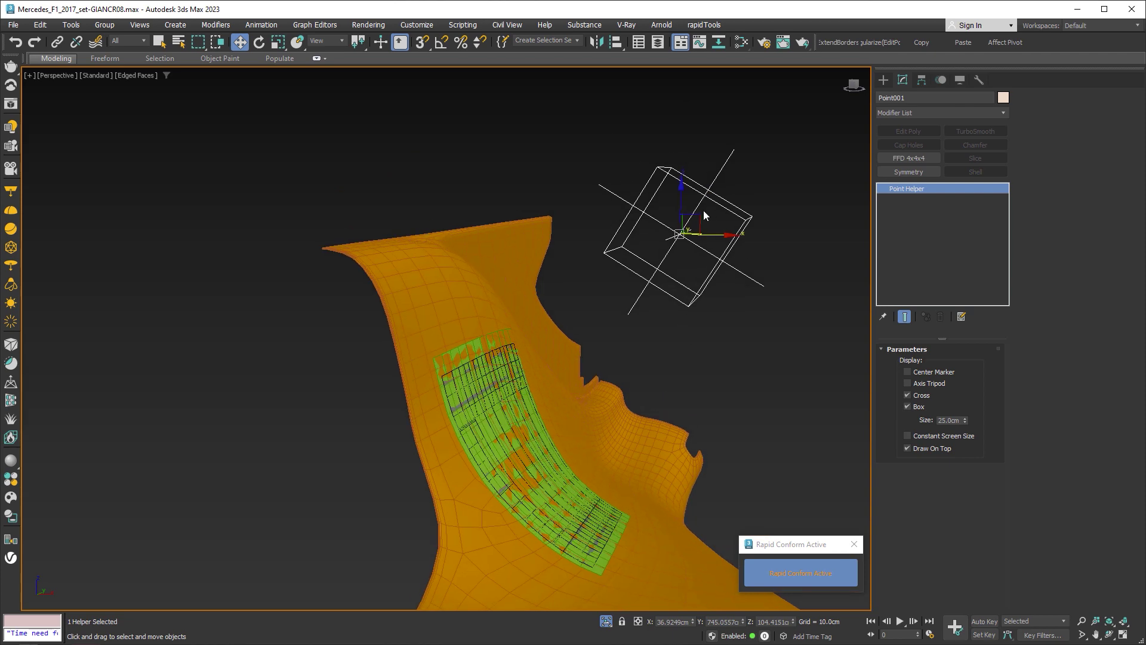
drag(703, 210, 658, 149)
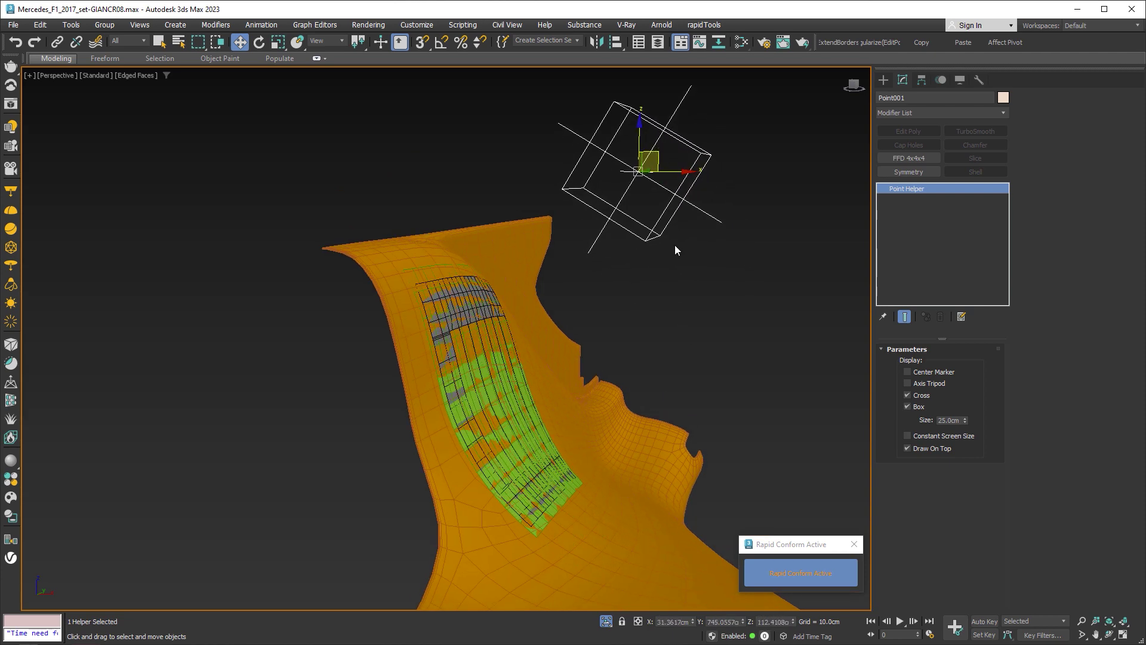
Step: Tilt Point001, lower the patch back onto the body, and slide it down and right
key(e)
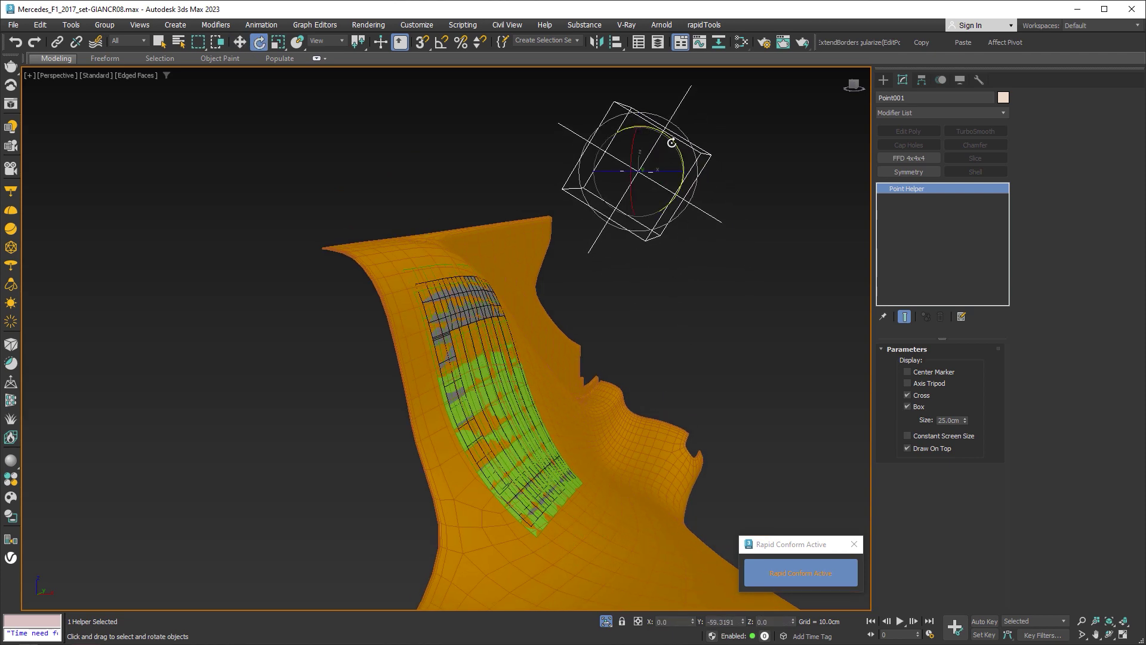
mouse_move(671, 150)
mouse_down()
mouse_move(683, 174)
mouse_move(667, 189)
mouse_up()
key(w)
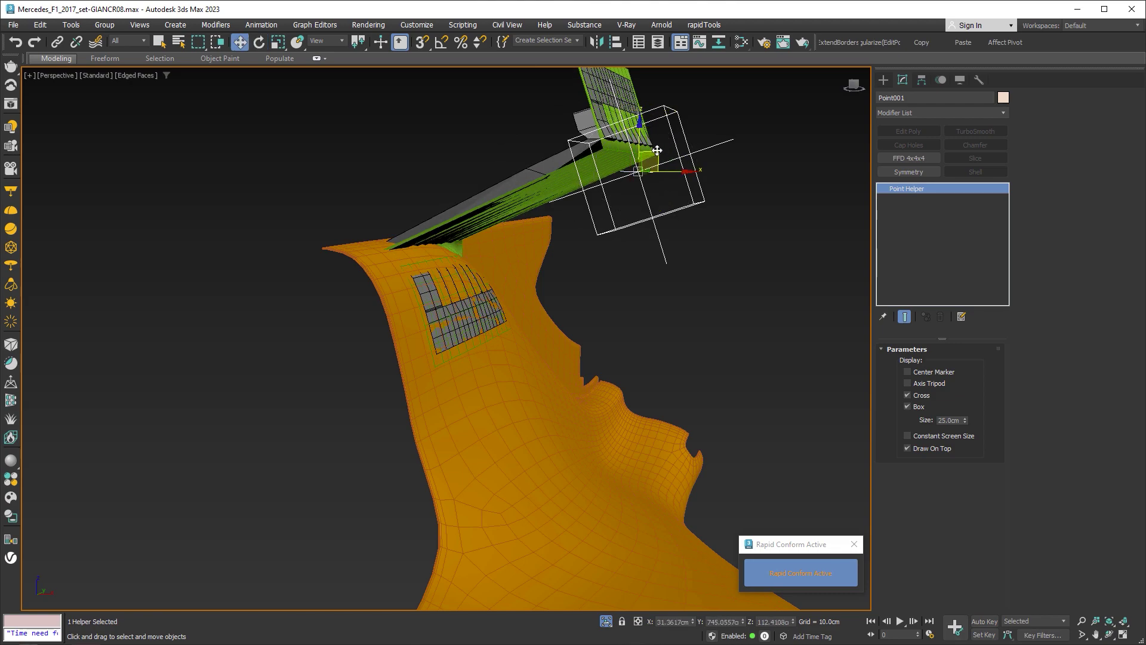
drag(658, 150, 657, 362)
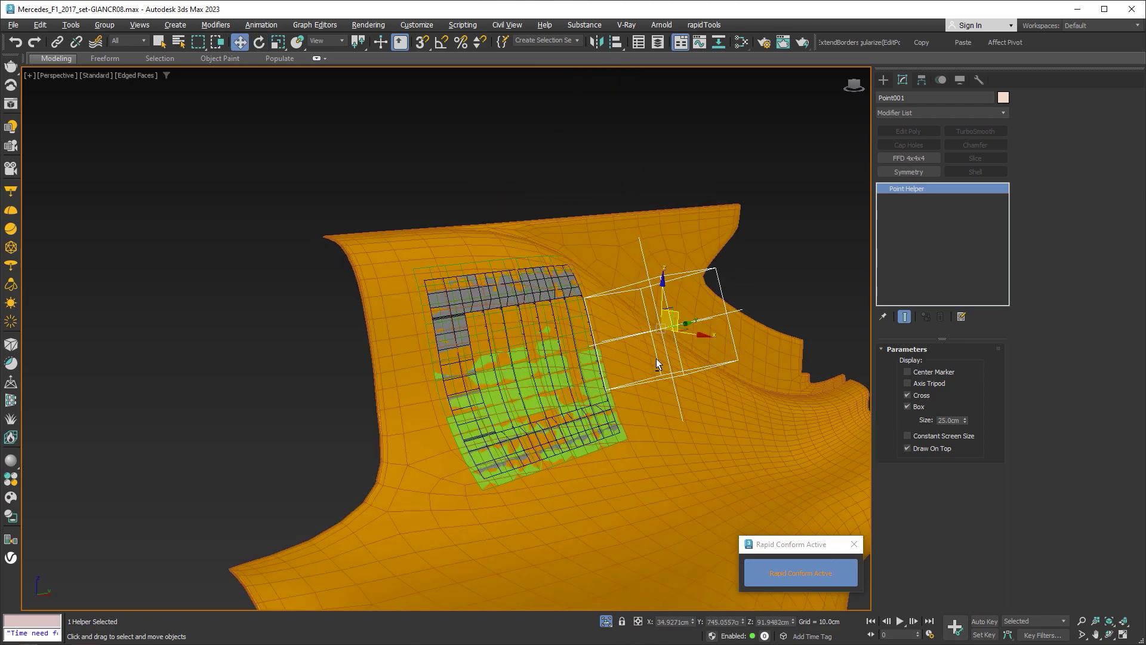
alt+middle_drag(656, 363, 350, 349)
drag(414, 333, 701, 314)
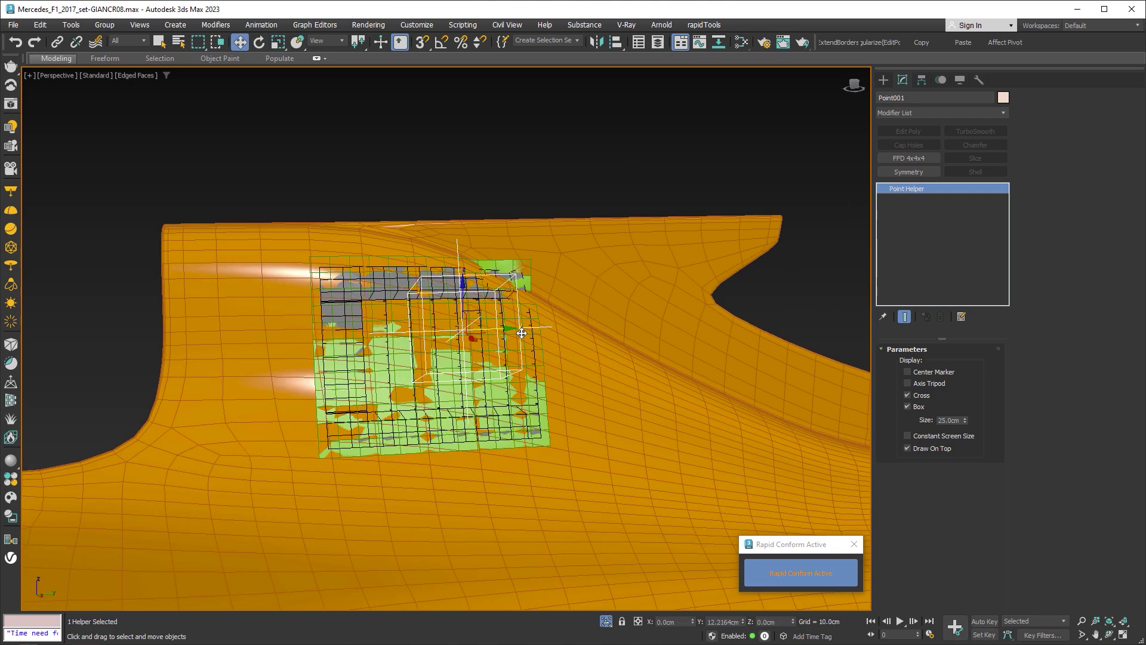
mouse_move(700, 314)
alt+middle_down()
mouse_move(495, 338)
mouse_move(428, 274)
alt+middle_up()
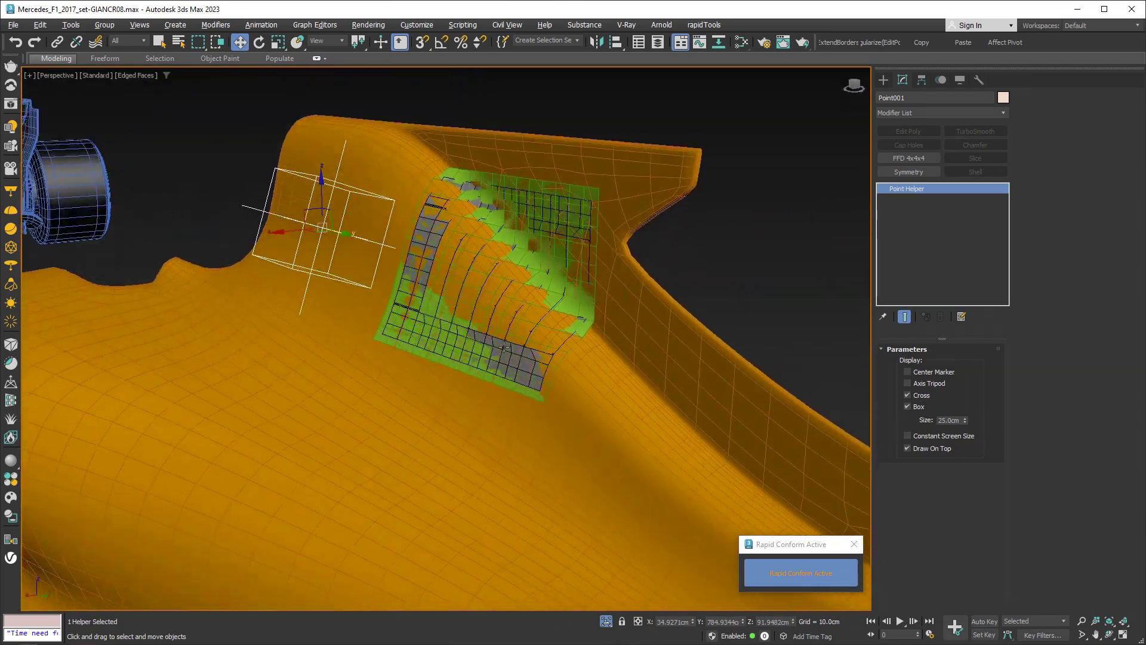
mouse_move(345, 215)
mouse_down()
mouse_move(384, 210)
mouse_move(422, 307)
mouse_move(537, 358)
mouse_move(657, 373)
mouse_up()
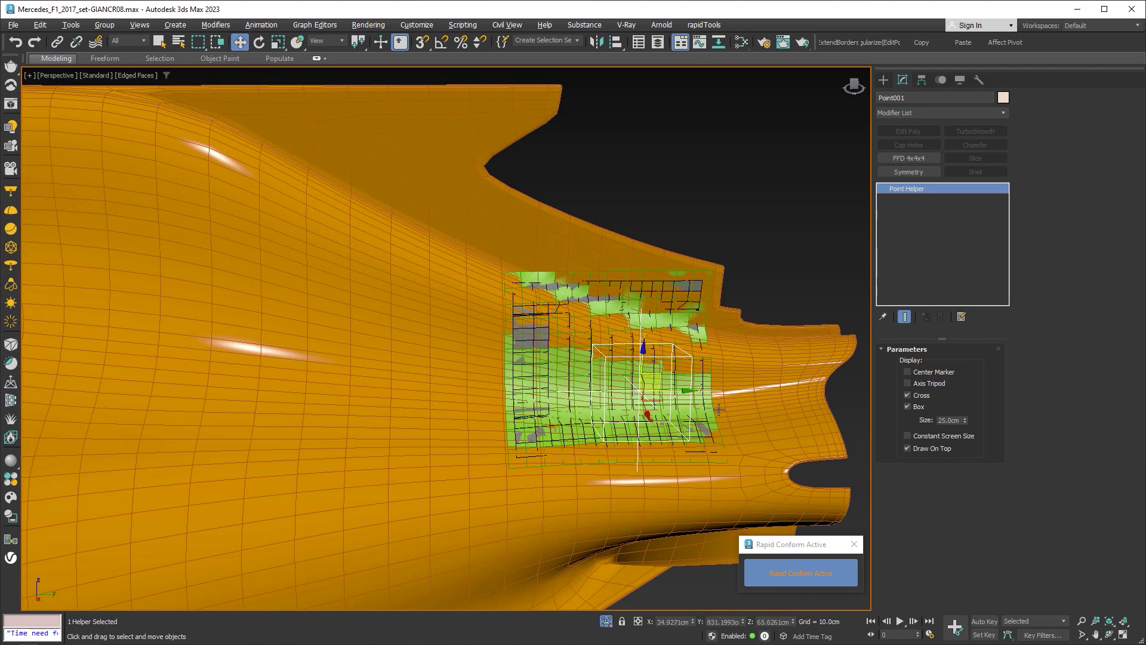
mouse_move(656, 374)
alt+middle_down()
mouse_move(550, 295)
mouse_move(523, 317)
mouse_move(554, 303)
alt+middle_up()
Step: Rotate Point001 -44.65° about X and move the patch down-left on the body
key(e)
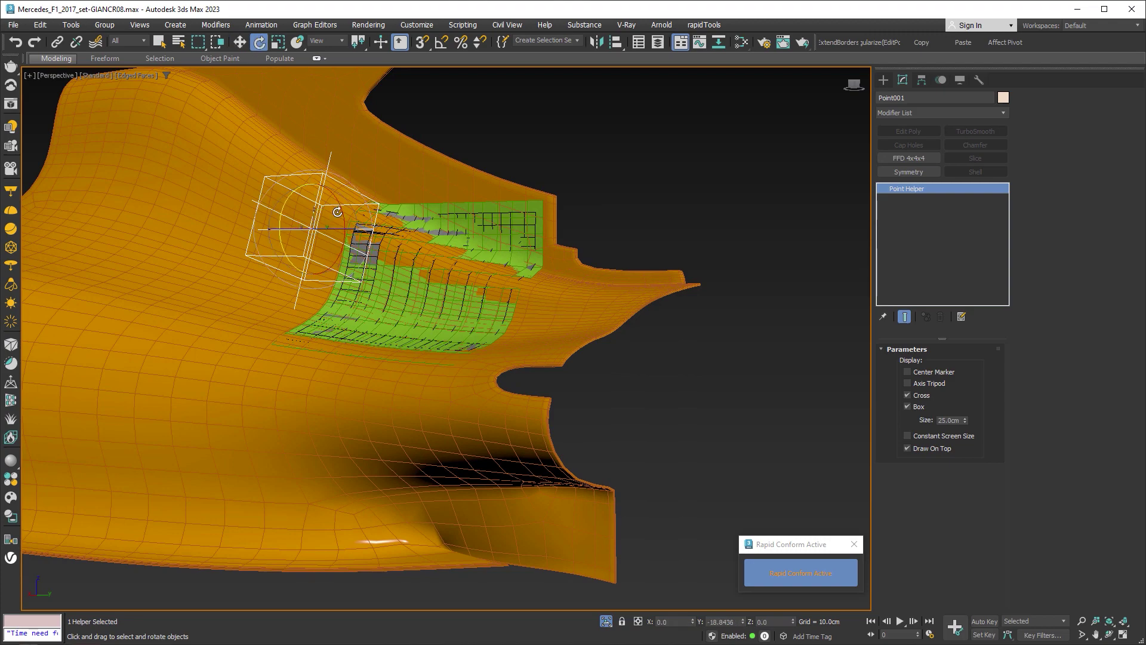
alt+middle_drag(340, 203, 410, 294)
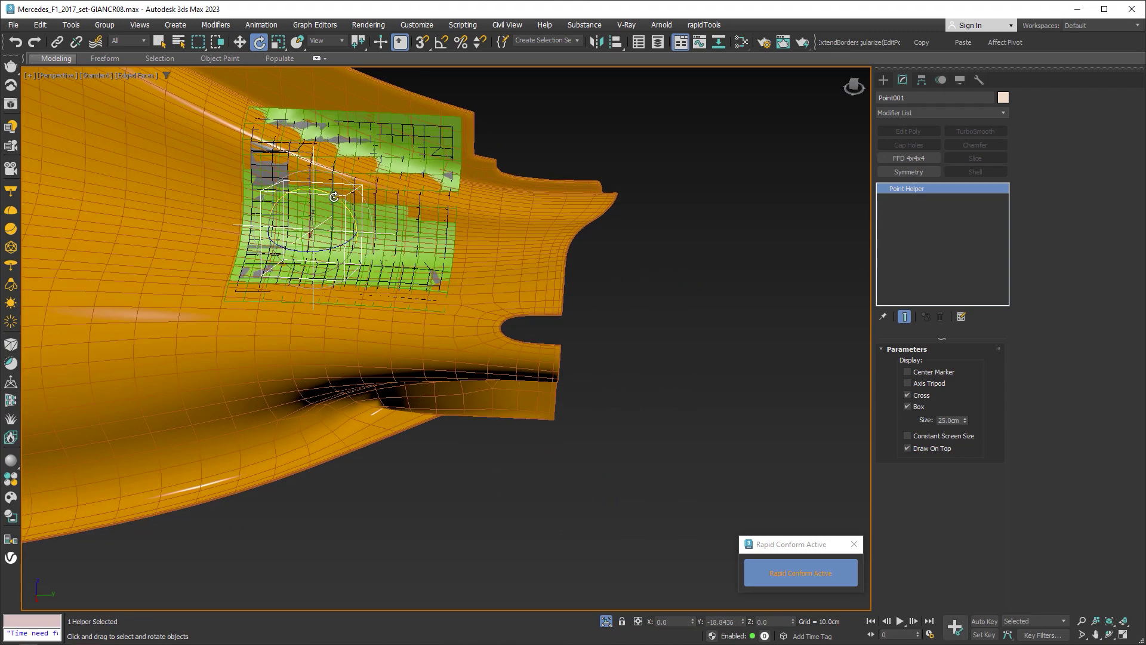
mouse_move(334, 197)
mouse_down()
mouse_move(358, 265)
mouse_move(348, 217)
mouse_move(359, 216)
mouse_move(343, 218)
mouse_move(412, 253)
mouse_up()
key(w)
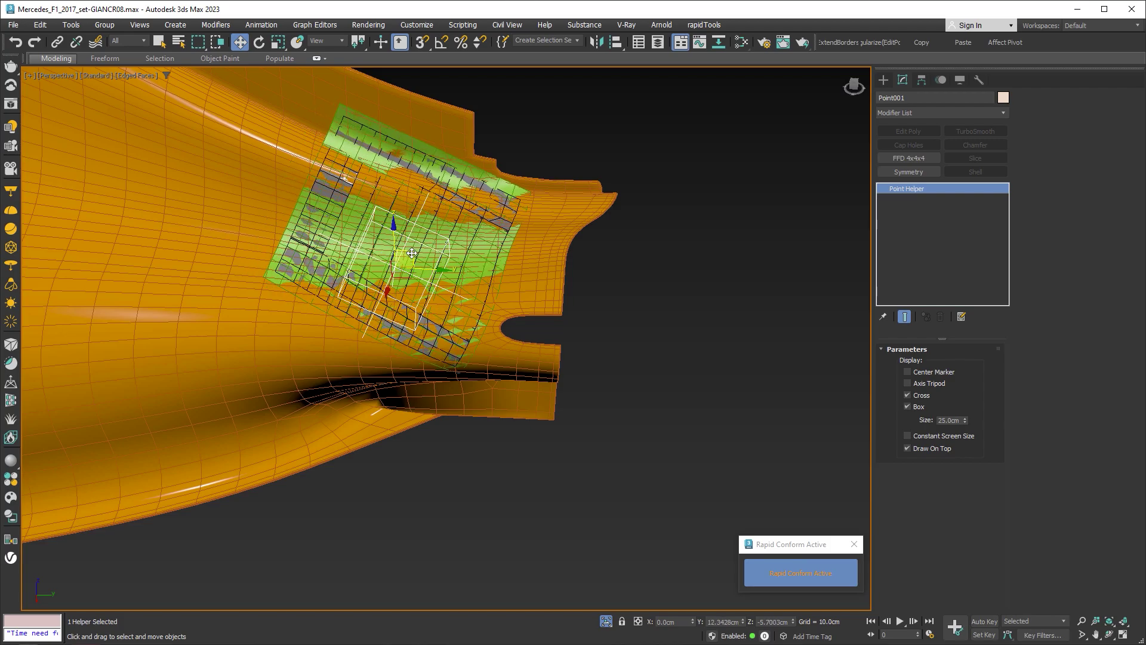
mouse_move(412, 253)
alt+middle_down()
mouse_move(341, 244)
mouse_move(464, 288)
alt+middle_up()
mouse_move(413, 253)
mouse_down()
mouse_move(346, 286)
mouse_move(332, 320)
mouse_move(368, 357)
mouse_move(350, 383)
mouse_up()
Step: Slide the patch left along the sidepod and uniformly scale Point001 down to shrink it
key(e)
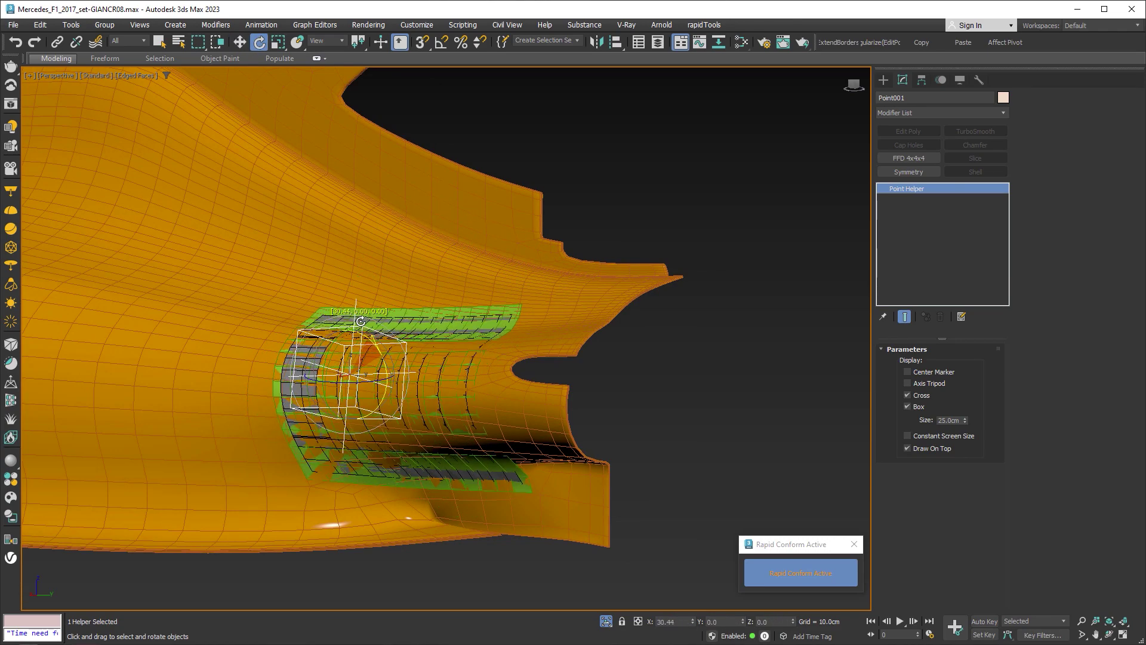
mouse_move(350, 383)
alt+middle_down()
mouse_move(450, 376)
mouse_move(412, 322)
mouse_move(289, 384)
mouse_move(446, 377)
mouse_move(429, 392)
alt+middle_up()
middle_drag(437, 416, 476, 360)
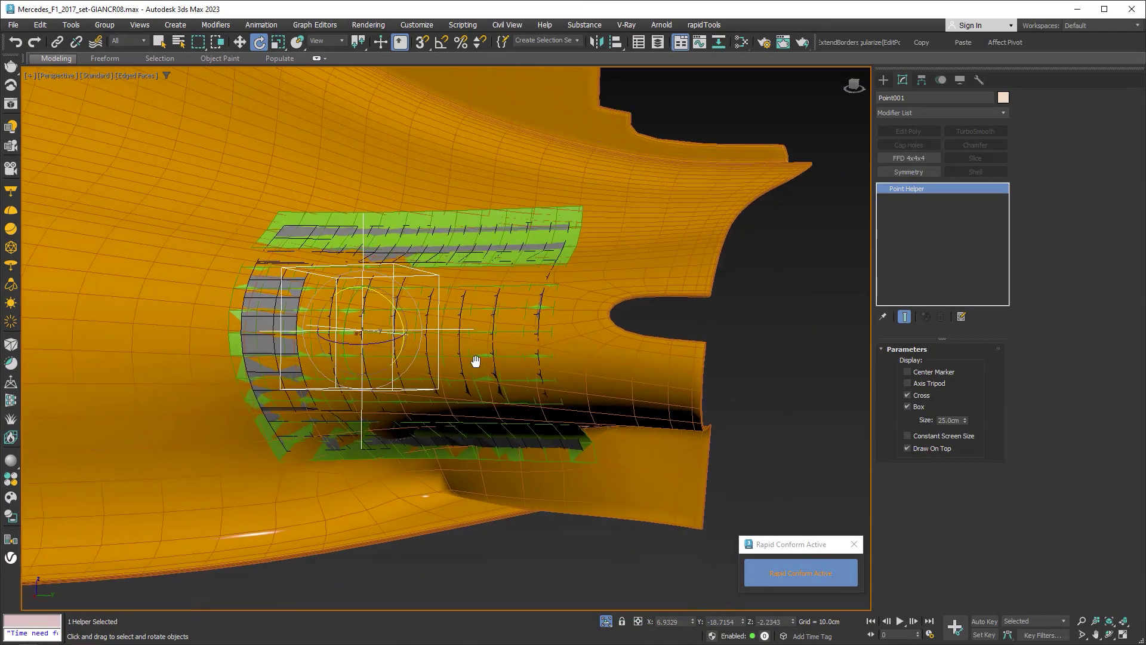
scroll(477, 334, down, 3)
key(w)
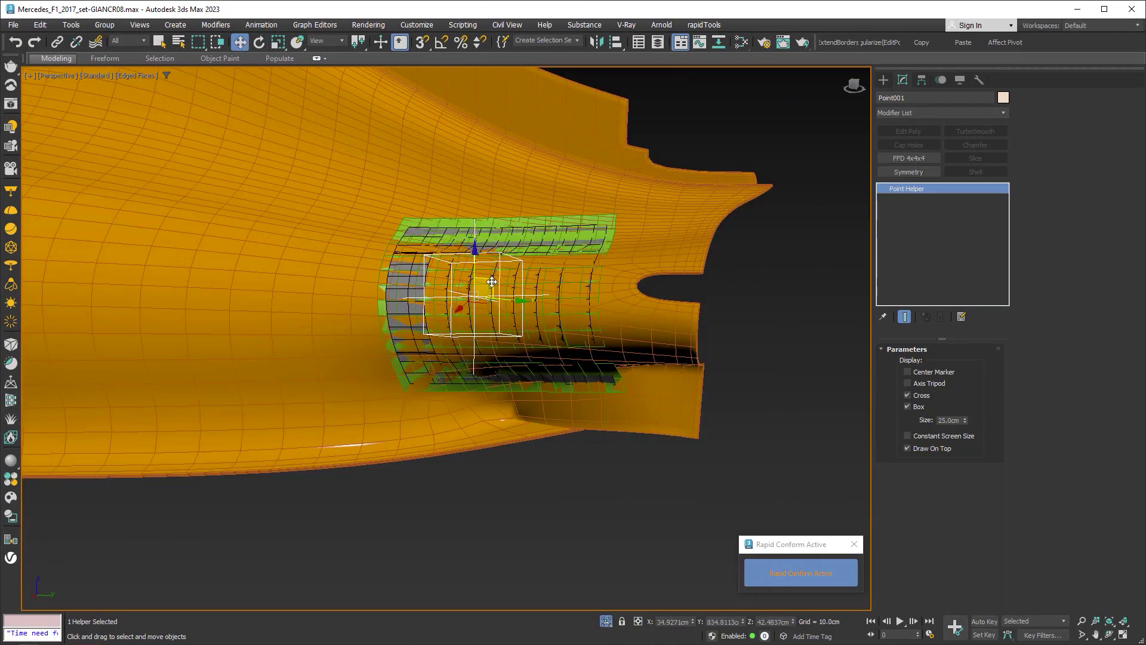
drag(492, 282, 238, 273)
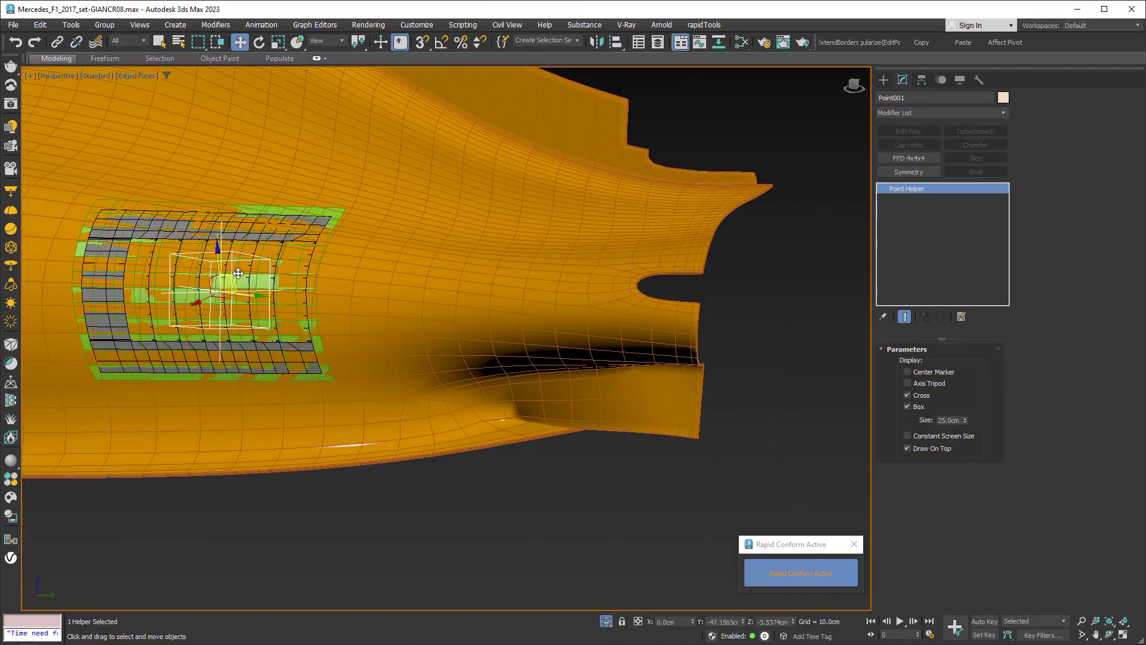
alt+middle_drag(454, 358, 480, 369)
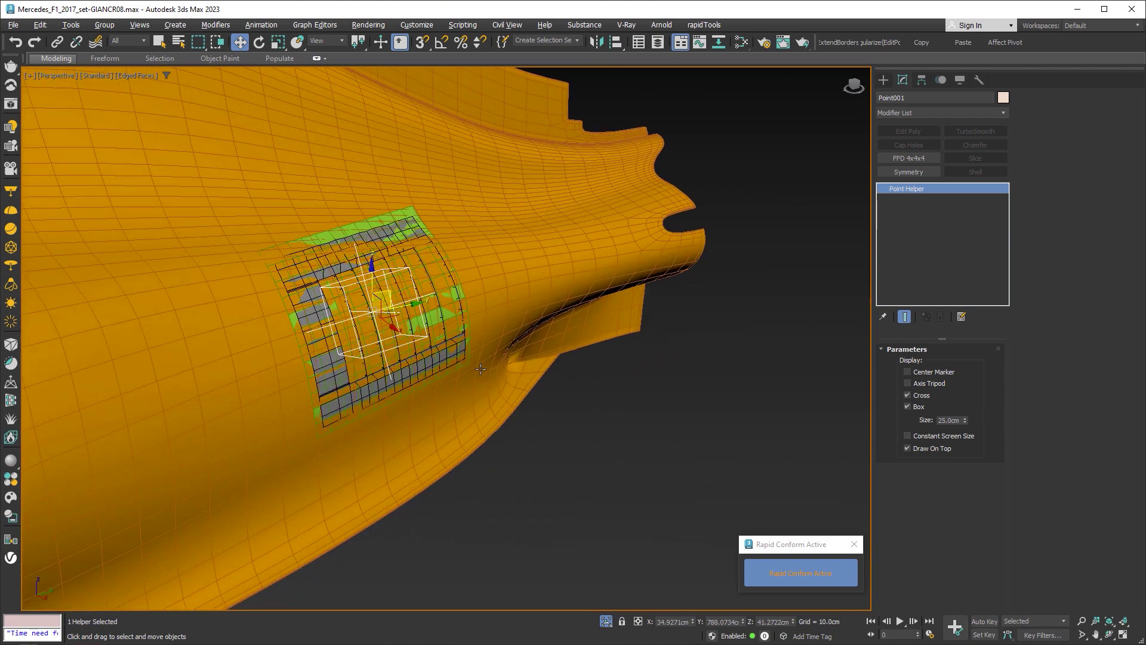
key(r)
mouse_move(369, 305)
mouse_down()
mouse_move(342, 346)
mouse_move(383, 271)
mouse_move(367, 294)
mouse_up()
Step: Move Point001 down-left and re-rotate it so the grille louvres hug the sidepod curve
alt+middle_drag(415, 327, 577, 286)
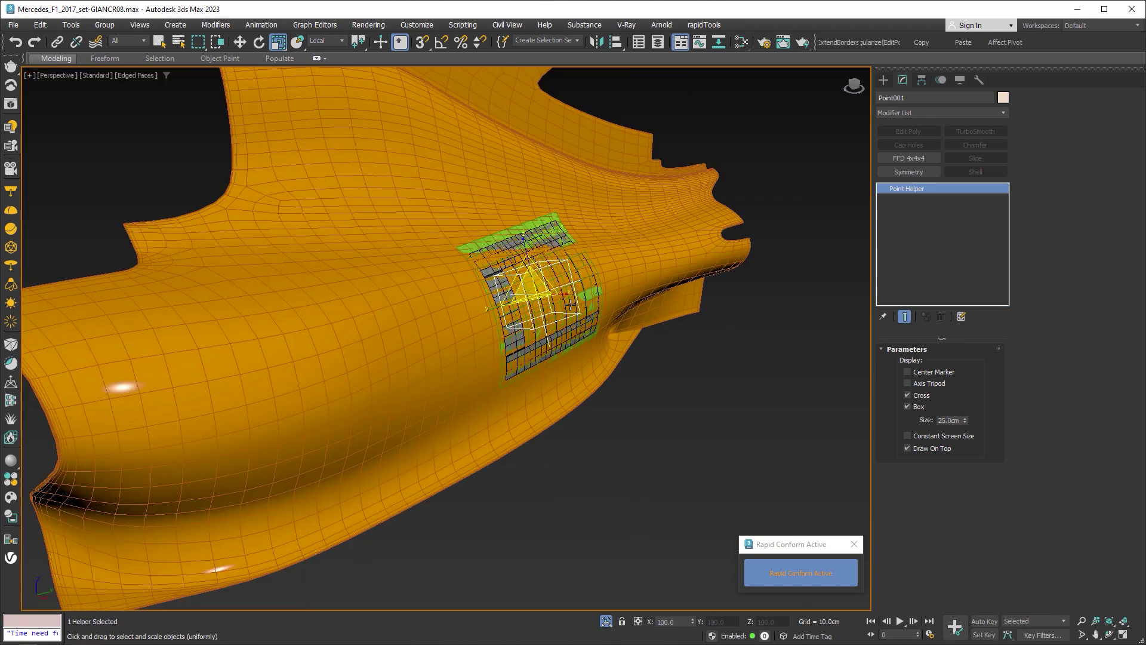
key(w)
drag(577, 287, 262, 388)
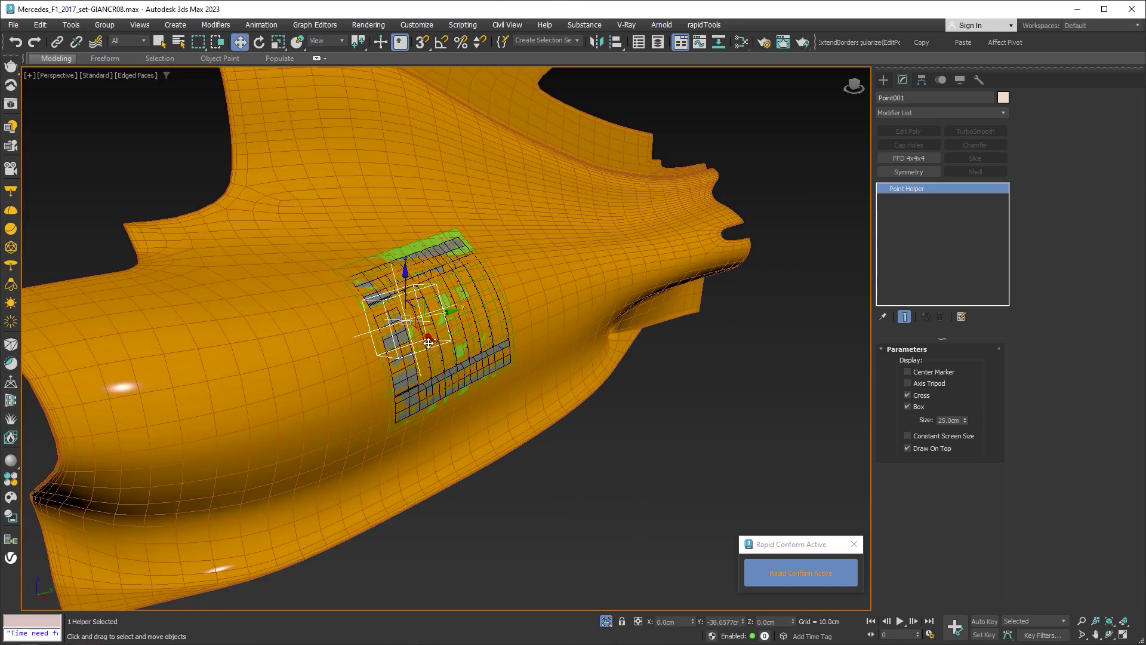
scroll(261, 388, up, 3)
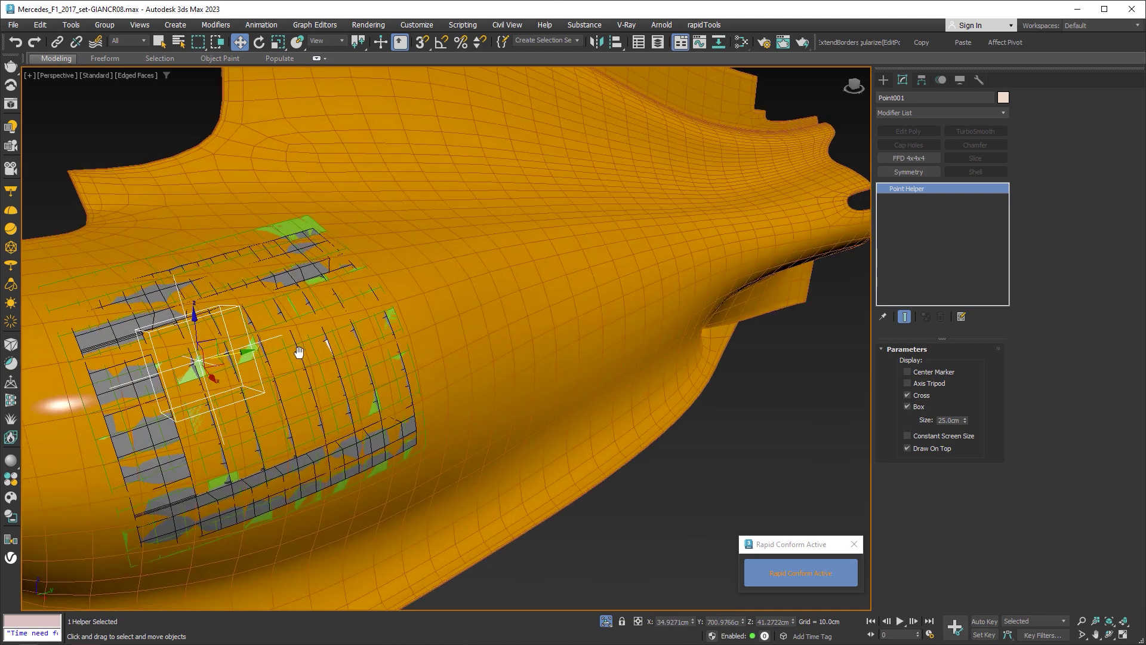
alt+middle_drag(300, 351, 378, 331)
key(e)
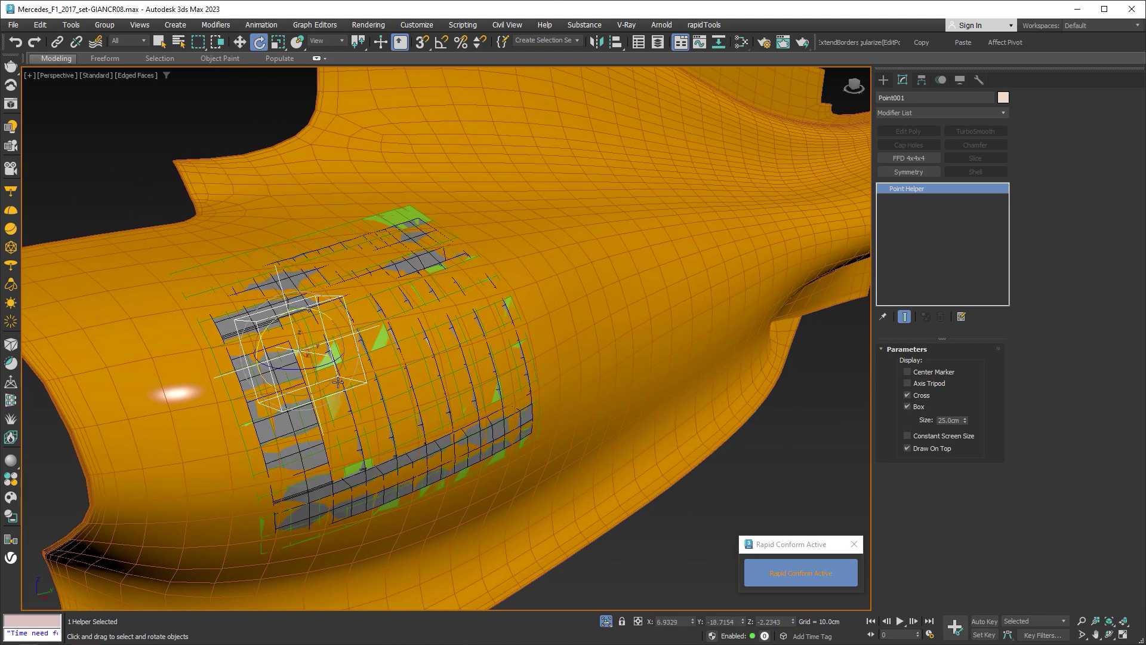
mouse_move(316, 312)
mouse_down()
mouse_move(320, 327)
mouse_move(300, 351)
mouse_up()
key(w)
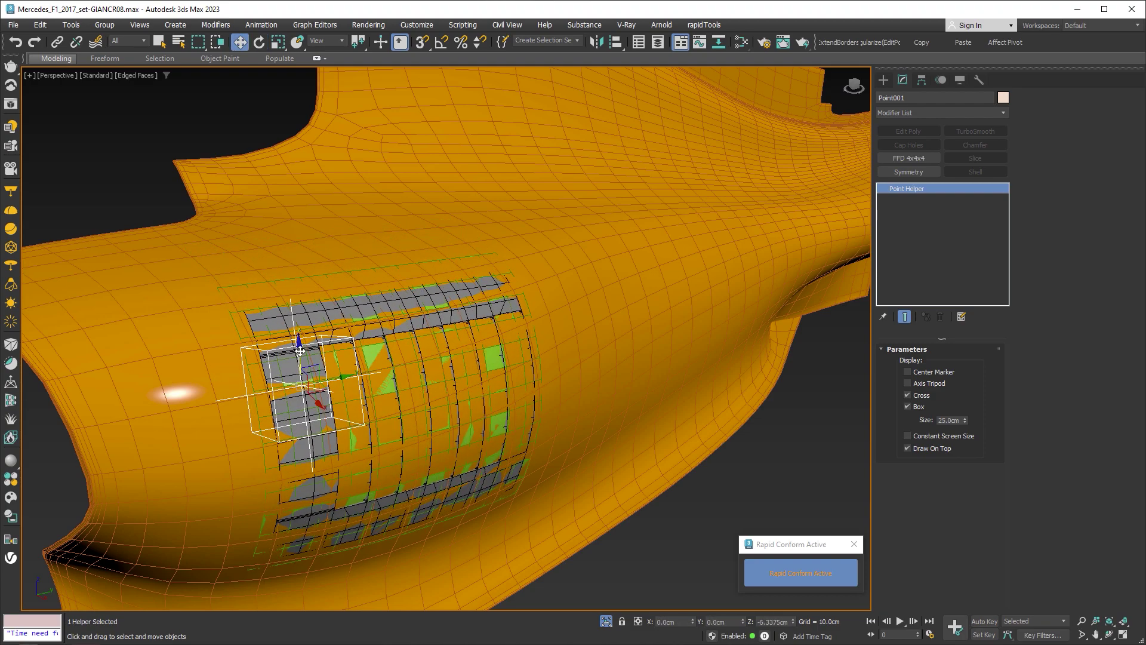
mouse_move(300, 351)
alt+middle_down()
mouse_move(794, 348)
mouse_move(672, 377)
alt+middle_up()
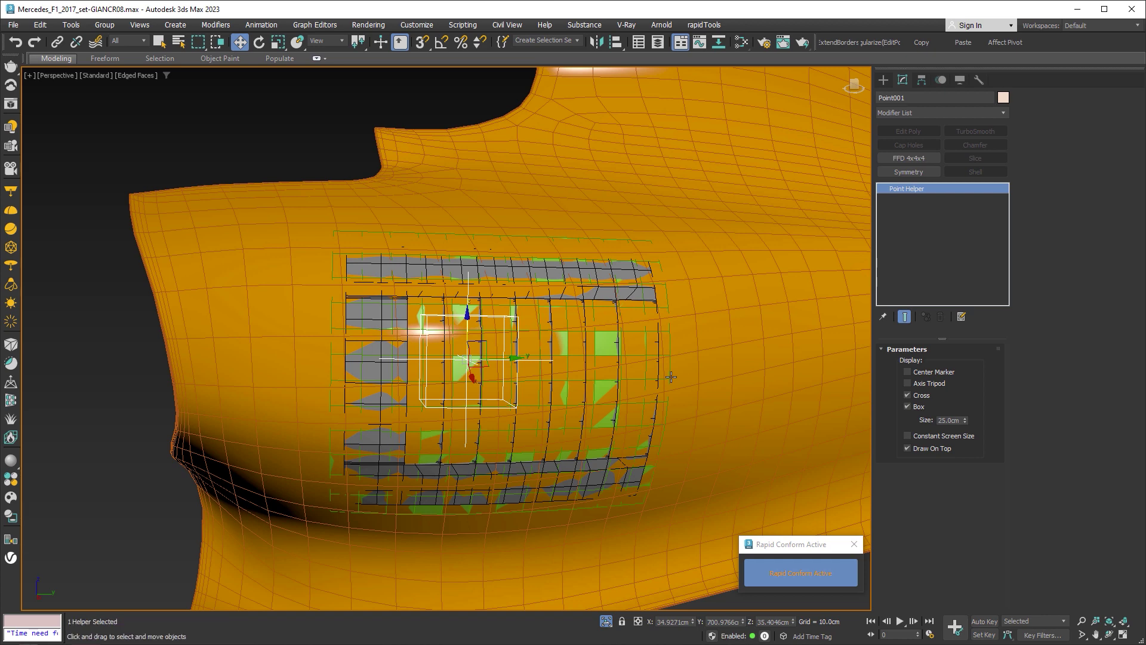
Step: End the Rapid Conform session, leave polygon editing, and select body_016
click(797, 575)
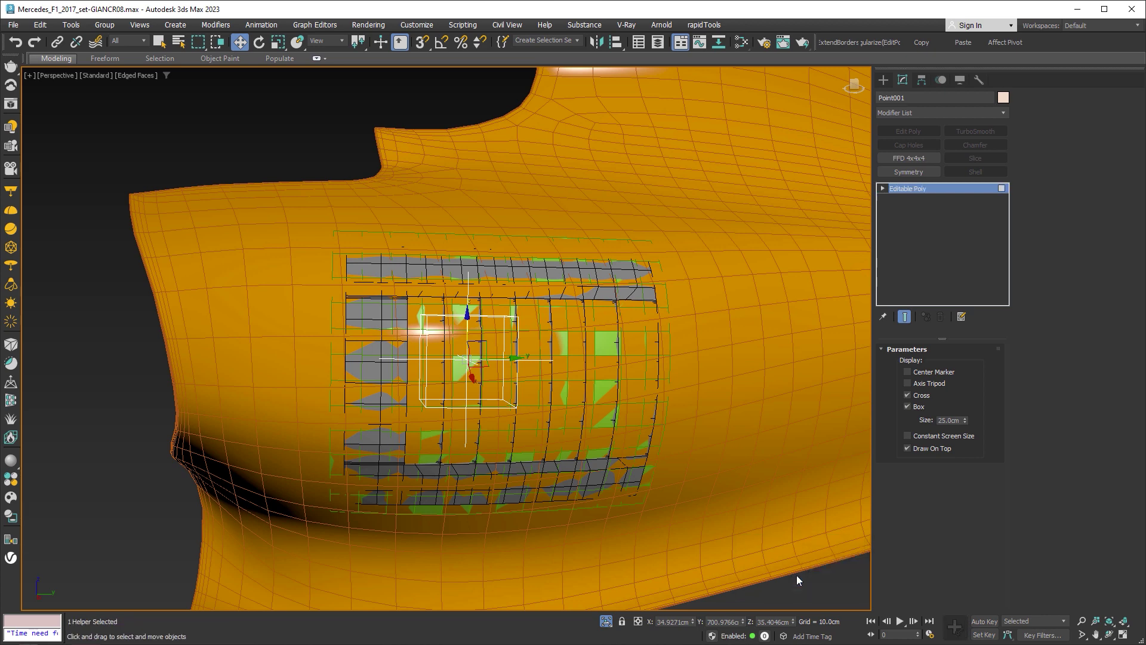
alt+middle_drag(583, 468, 620, 481)
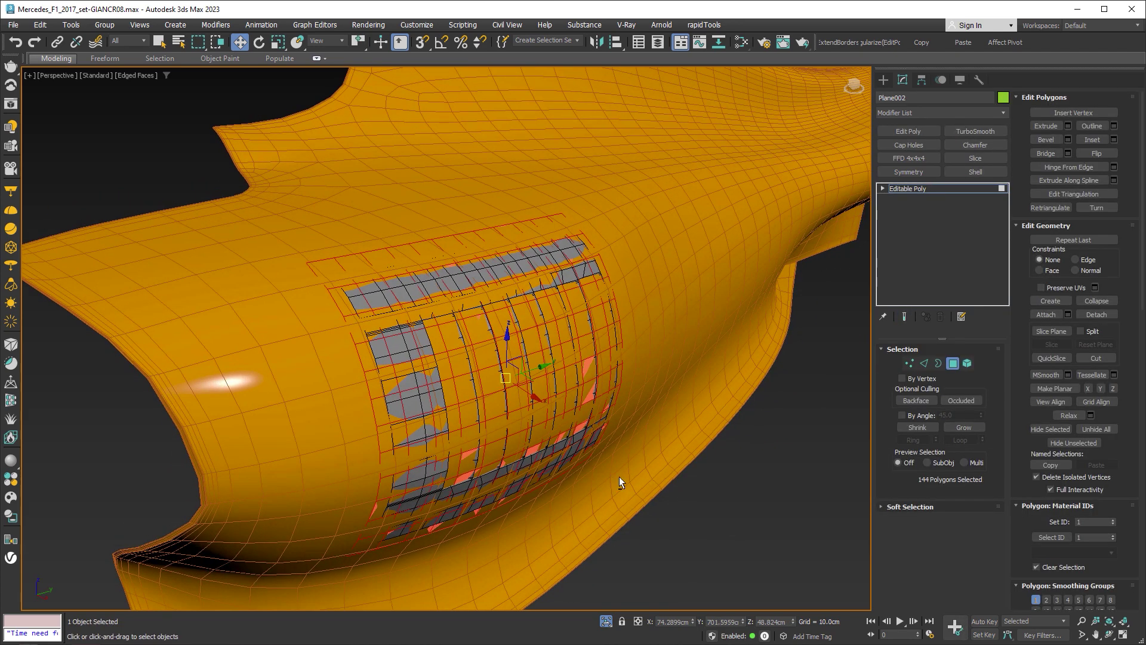
click(953, 364)
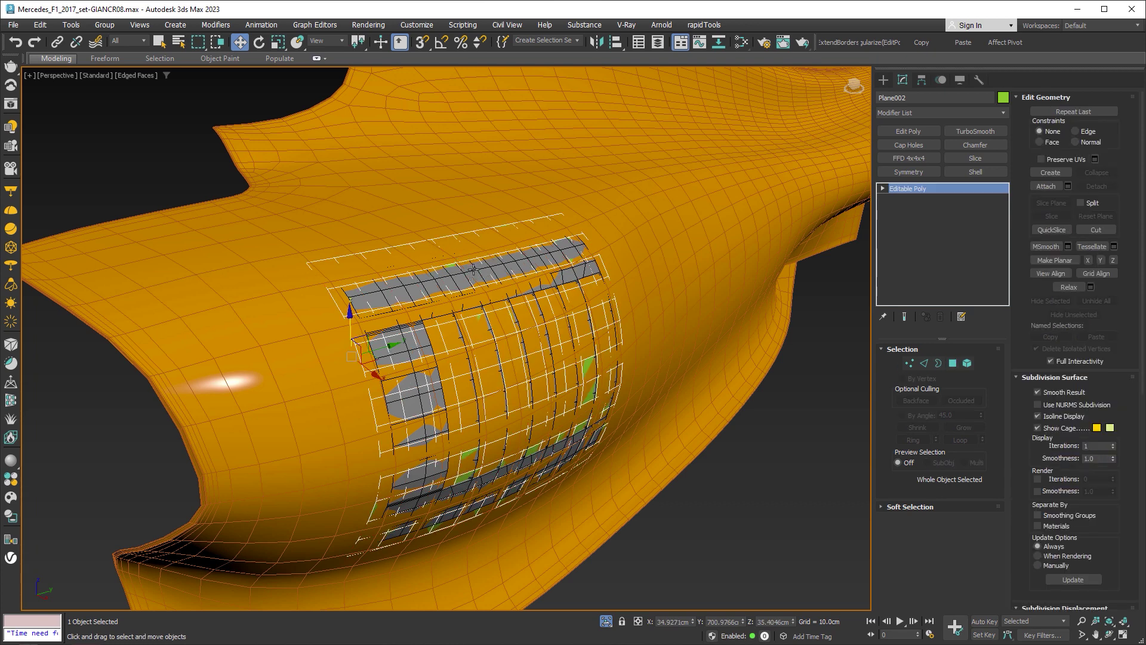
click(473, 270)
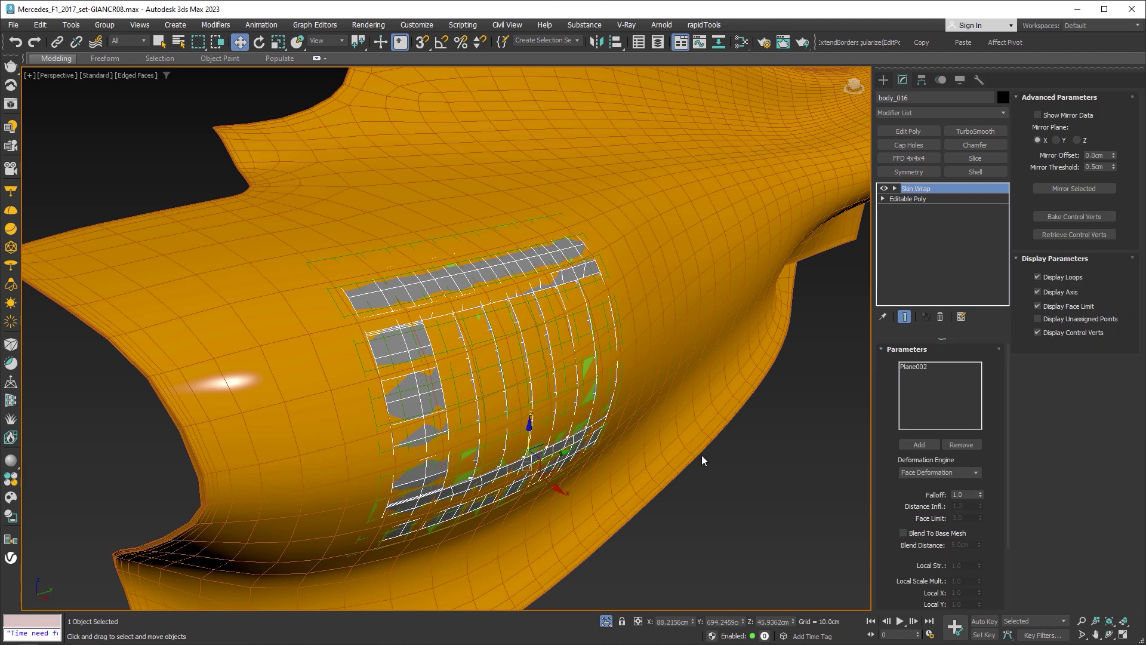
Step: Collapse the Skin Wrap into the vent mesh, then hide the Plane002 wrapping cage
right_click(948, 190)
click(973, 299)
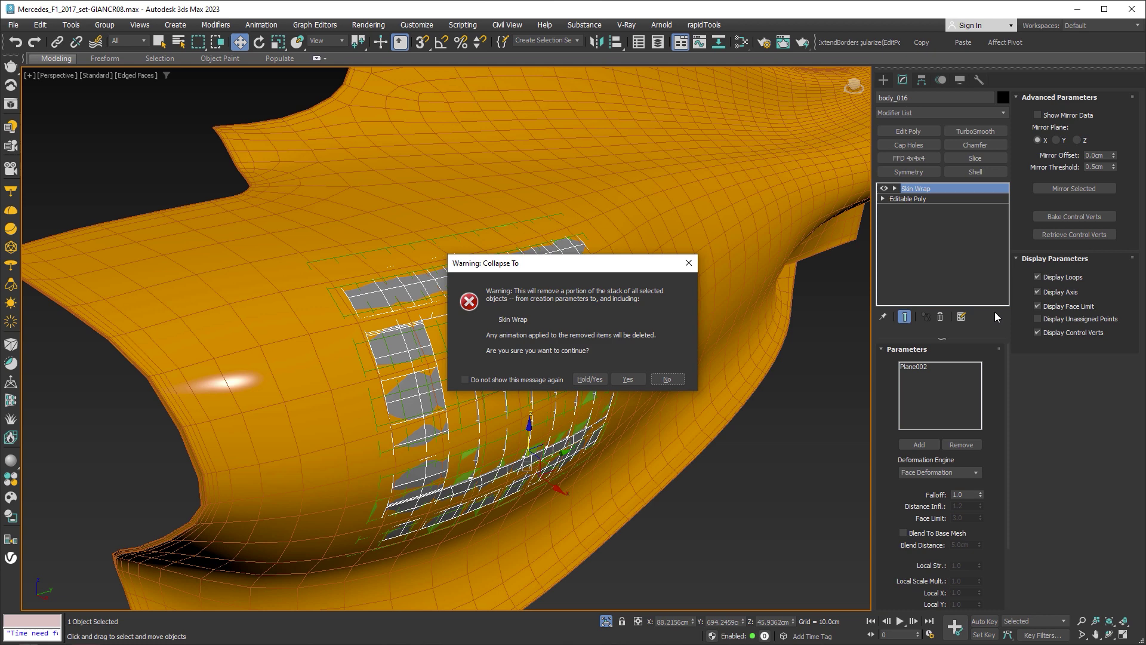
click(627, 380)
click(388, 252)
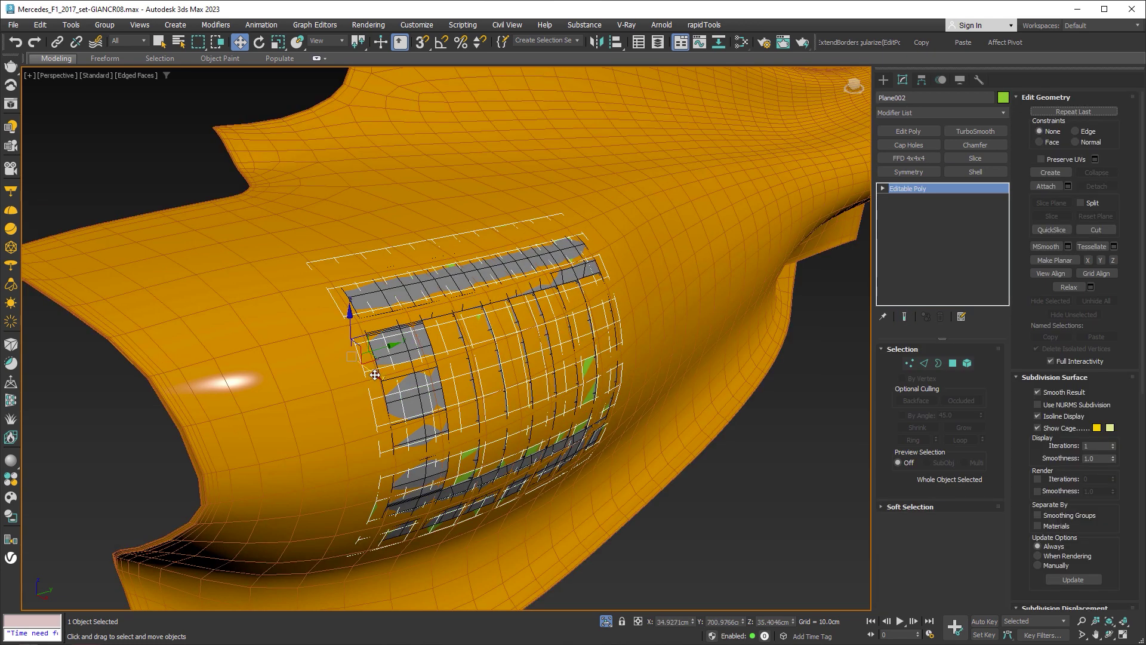
key(Delete)
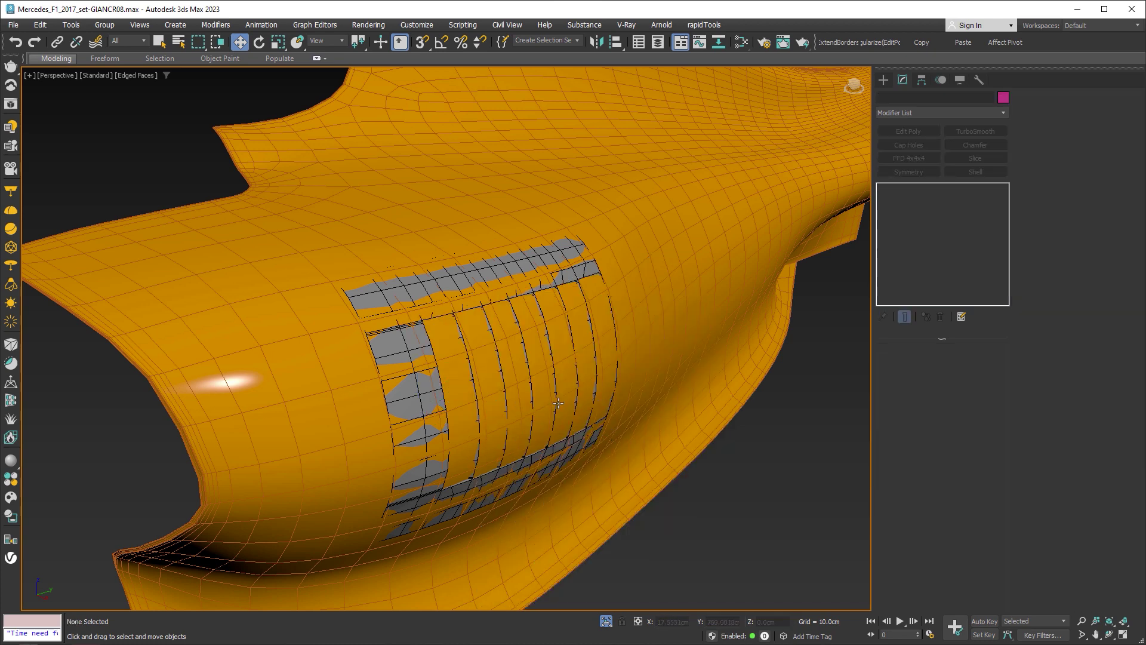
Step: Enable body_017's lower TurboSmooth, accepting the topology warning
click(337, 326)
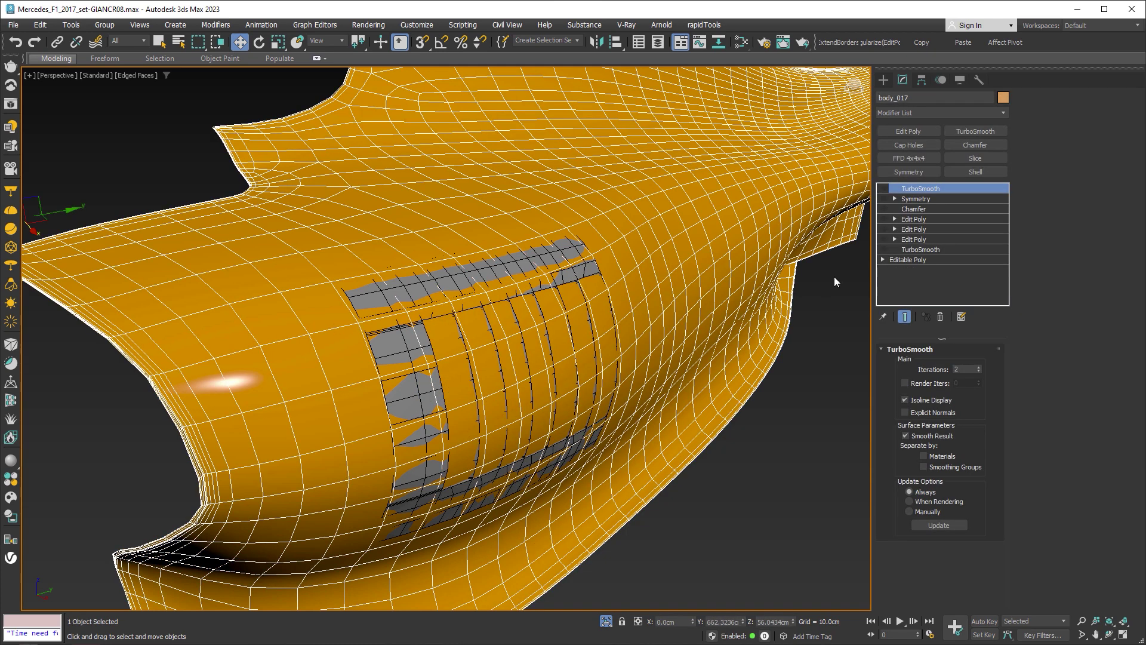
click(913, 252)
click(624, 364)
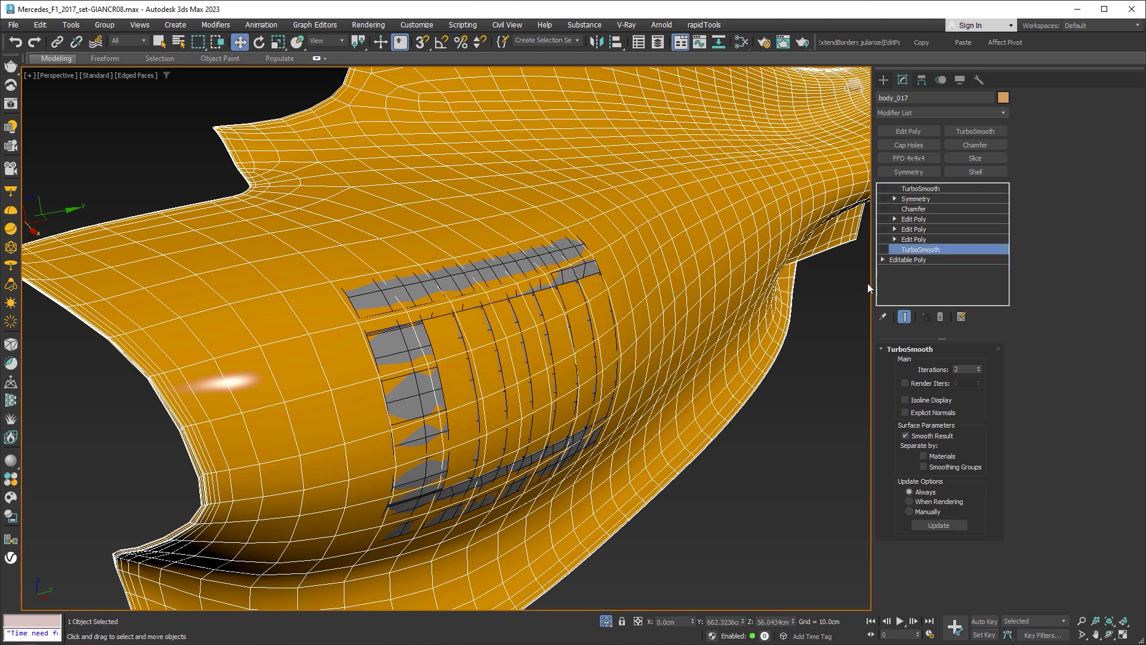
click(884, 250)
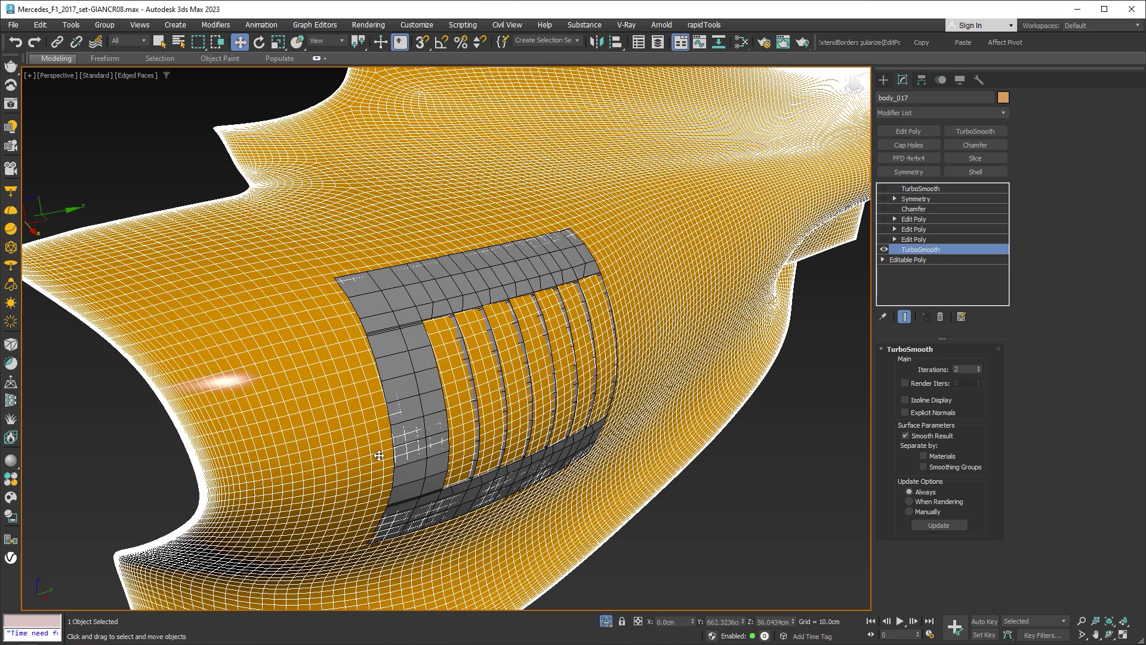
Step: Pan and zoom the view across the sidepod to frame the engine cover
middle_drag(364, 421, 495, 450)
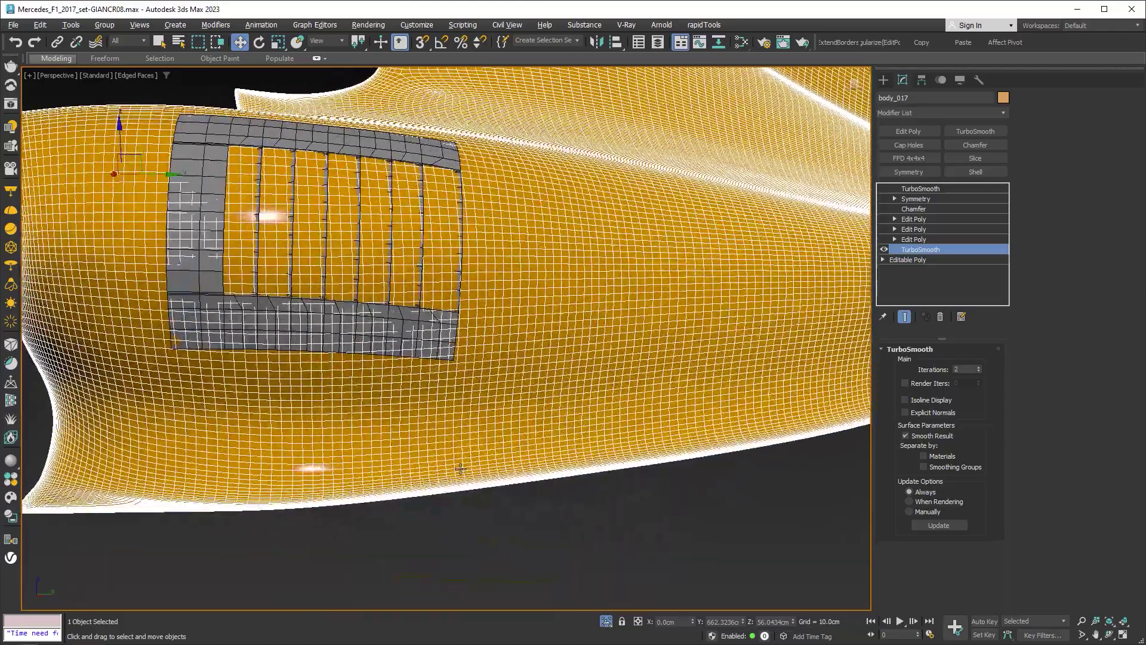
scroll(495, 451, down, 10)
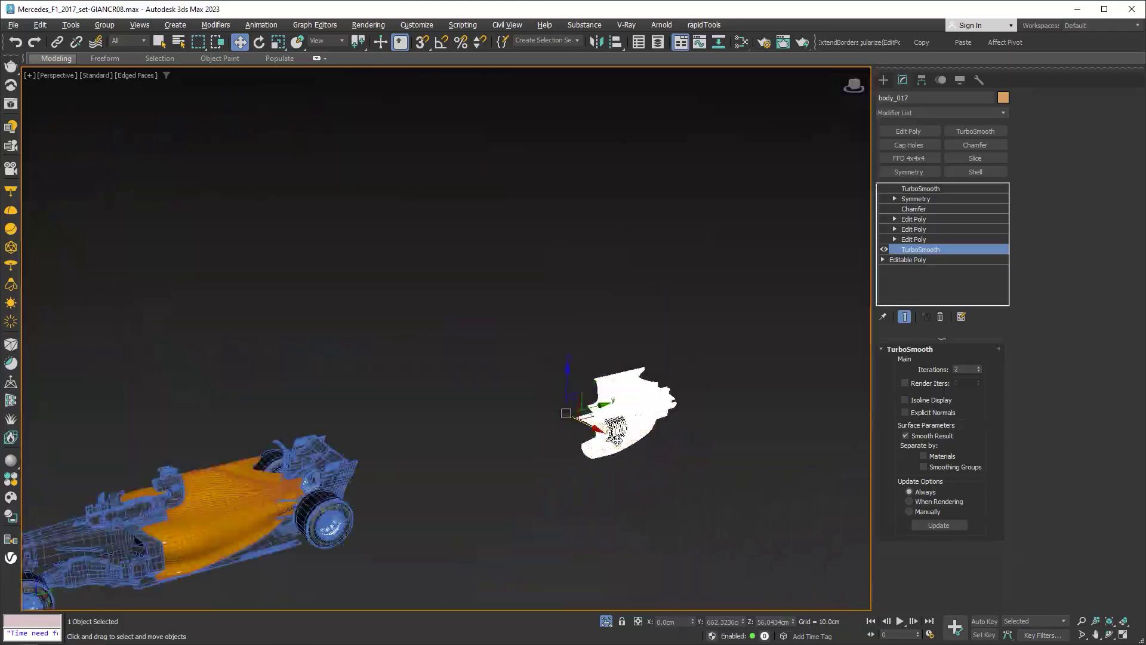
middle_drag(583, 382, 660, 396)
scroll(470, 431, up, 8)
scroll(470, 431, up, 2)
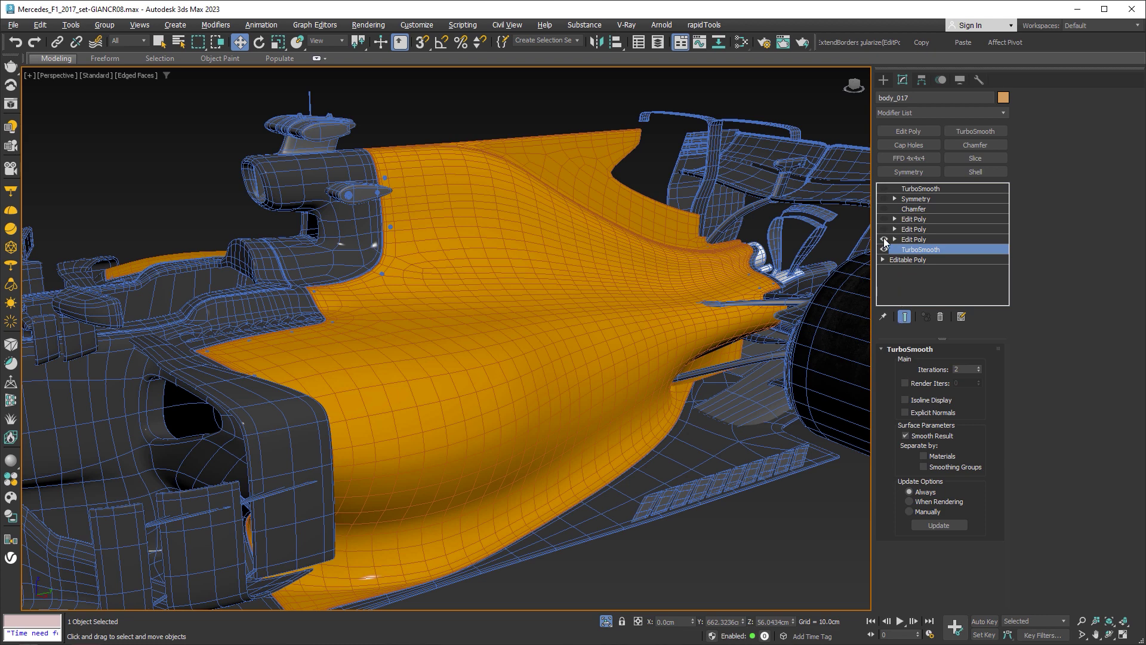
Step: On body_013, switch off Symmetry and enable the lower TurboSmooth after the topology warning
click(596, 317)
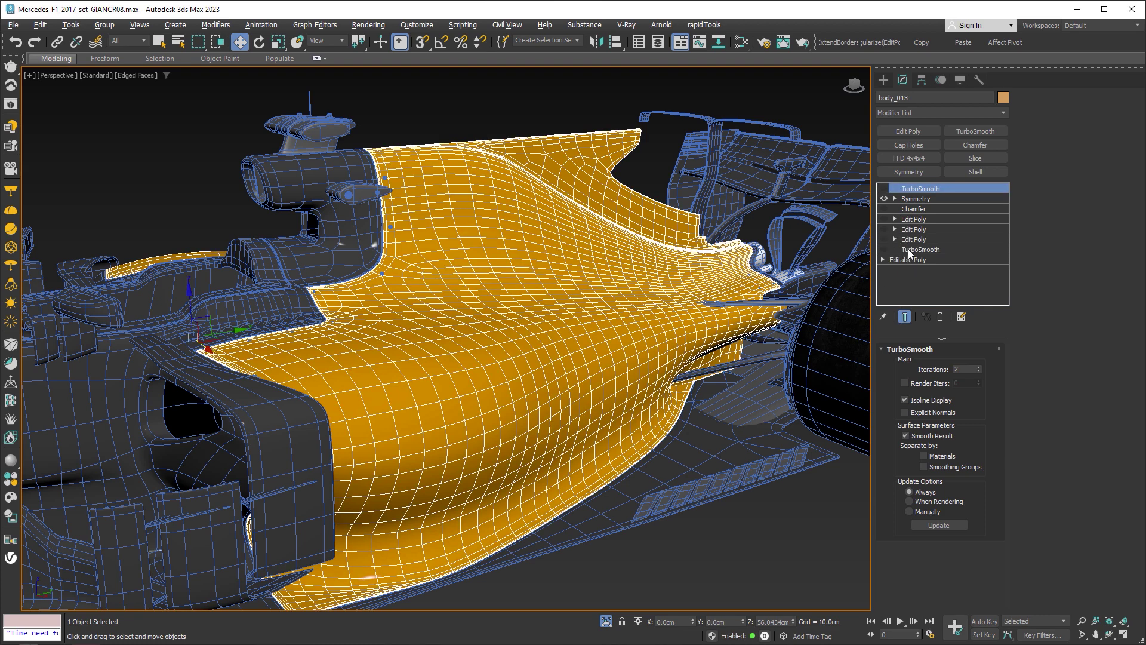
click(885, 199)
click(908, 250)
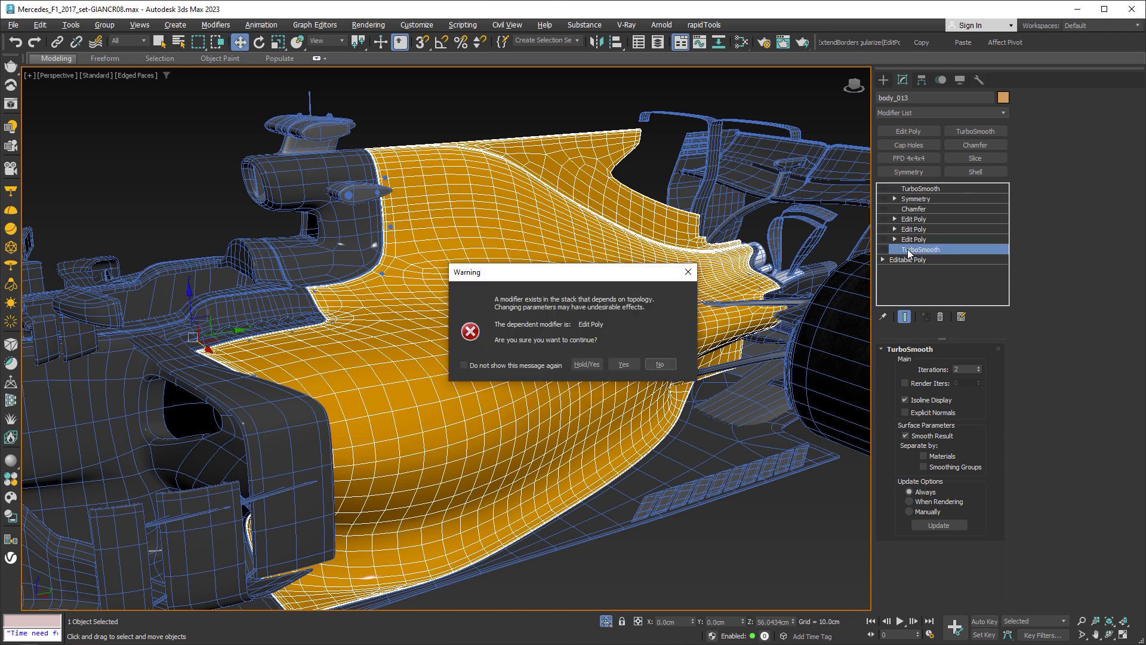
click(624, 364)
click(885, 250)
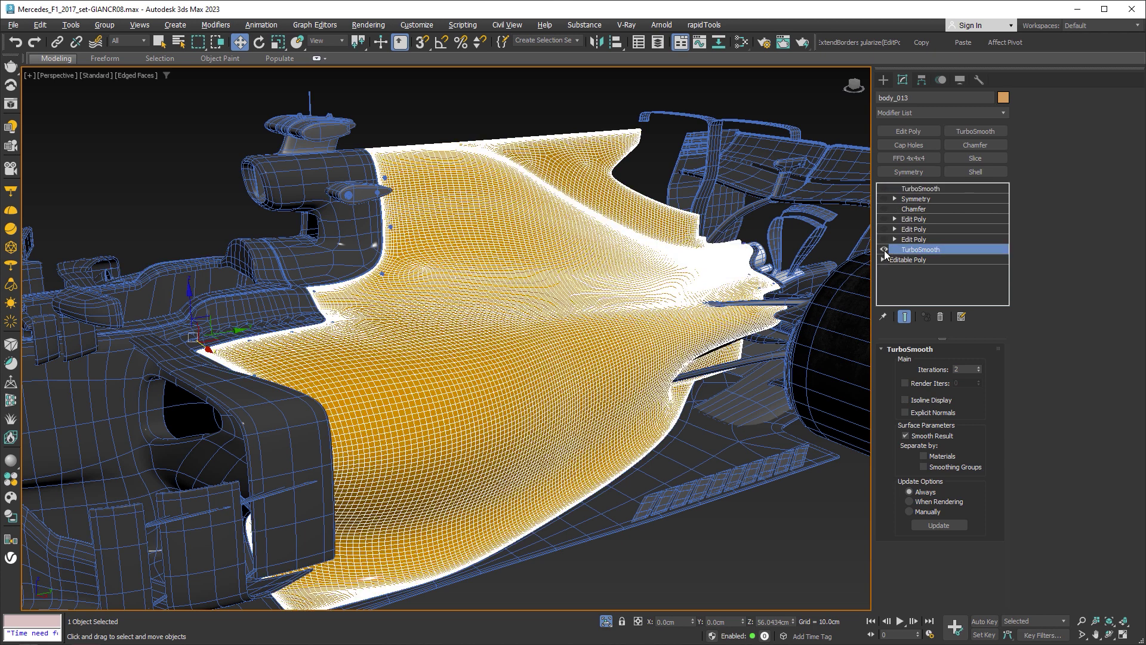
scroll(401, 334, up, 3)
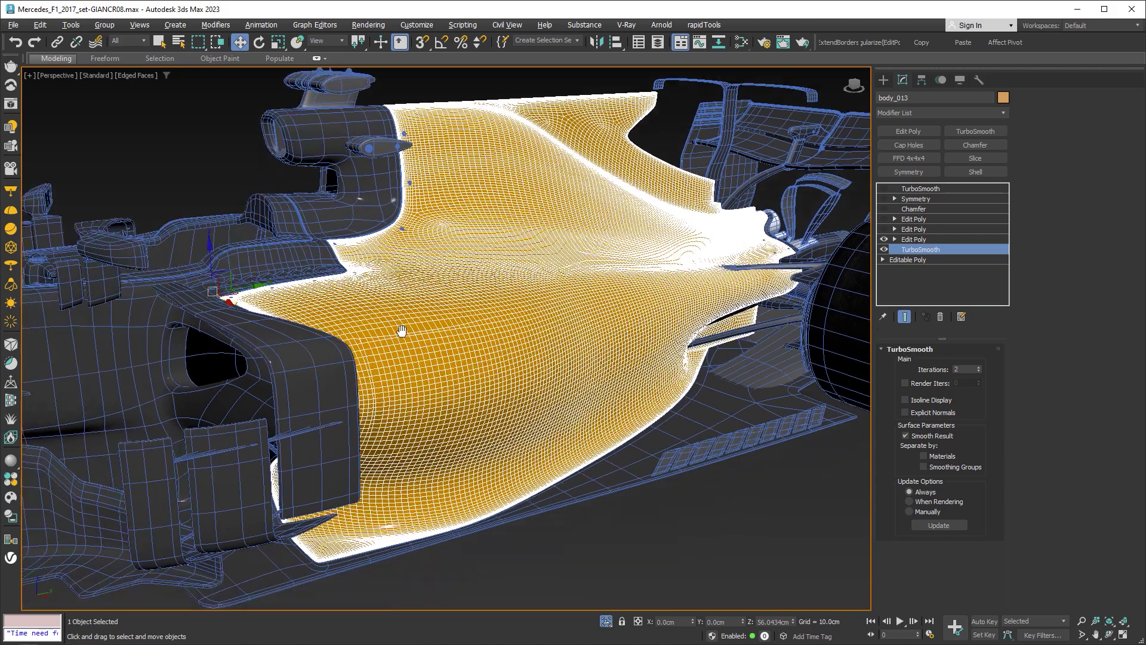
scroll(401, 335, up, 3)
scroll(402, 334, up, 3)
scroll(359, 298, up, 2)
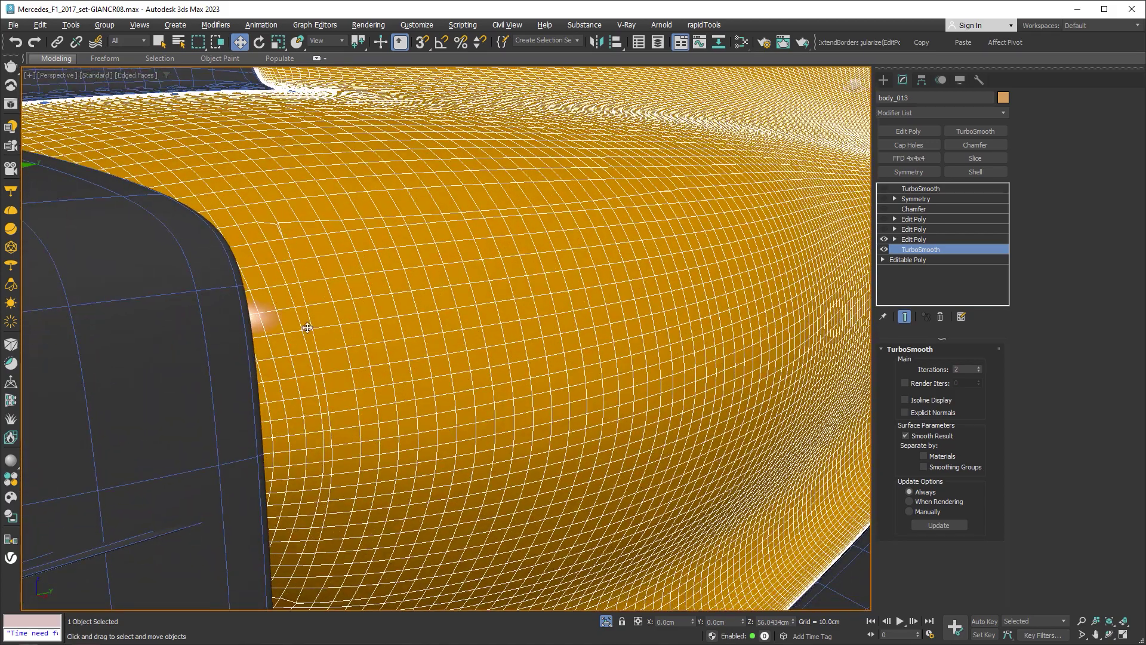
Step: Enable the Edit Poly cutting the intake opening and isolate the engine cover body_013
click(884, 229)
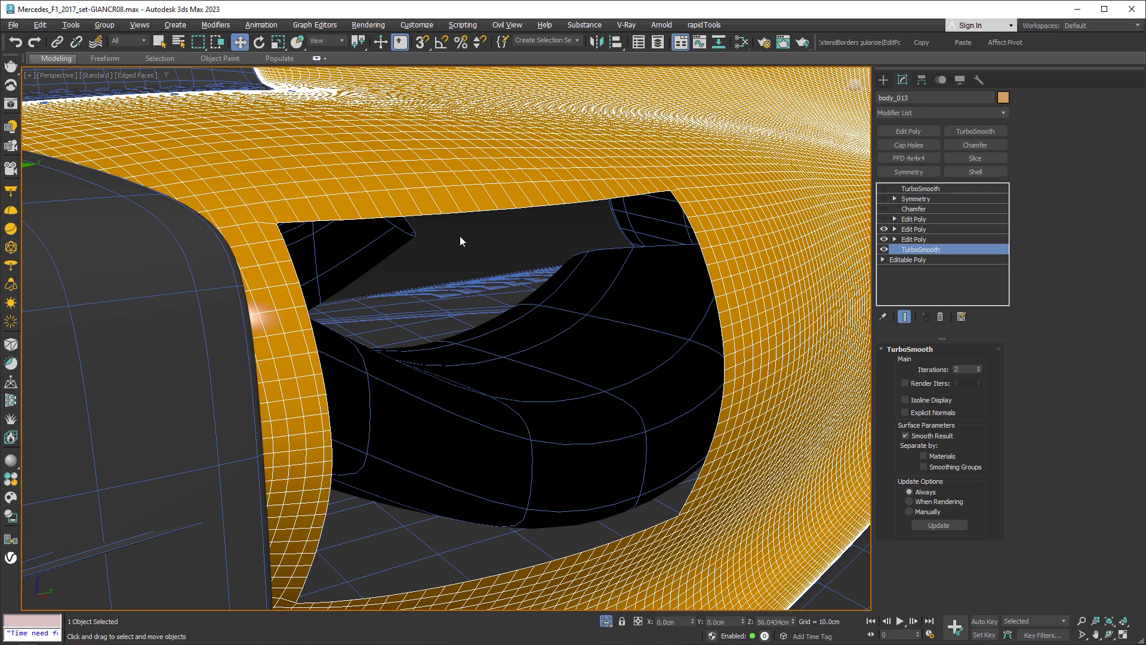
click(606, 621)
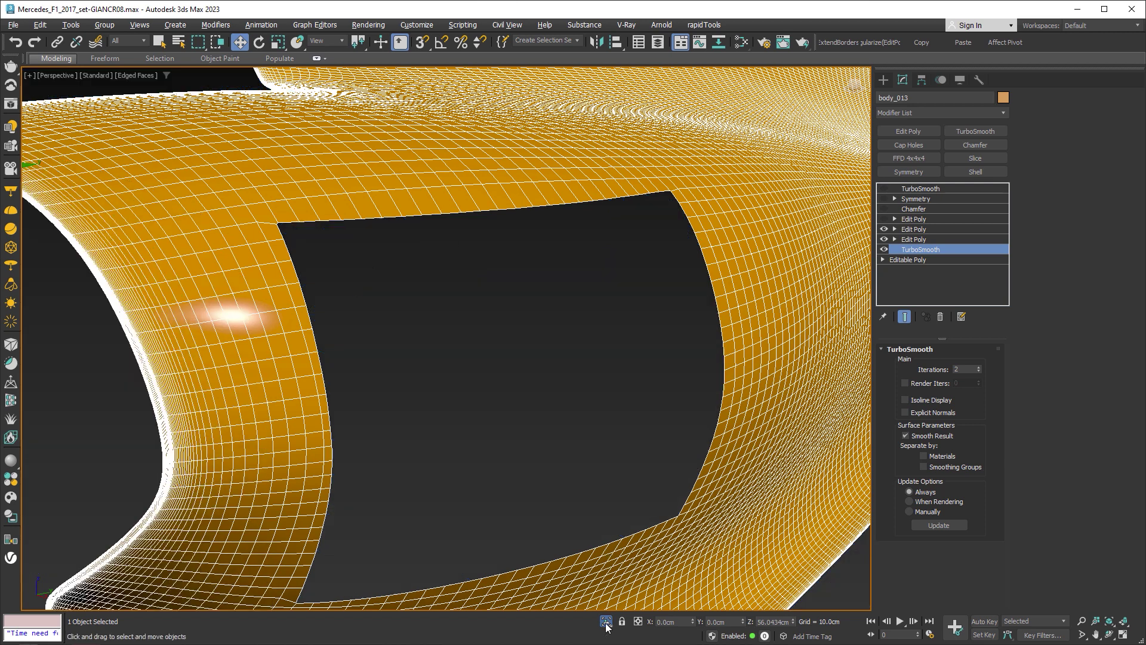
click(606, 621)
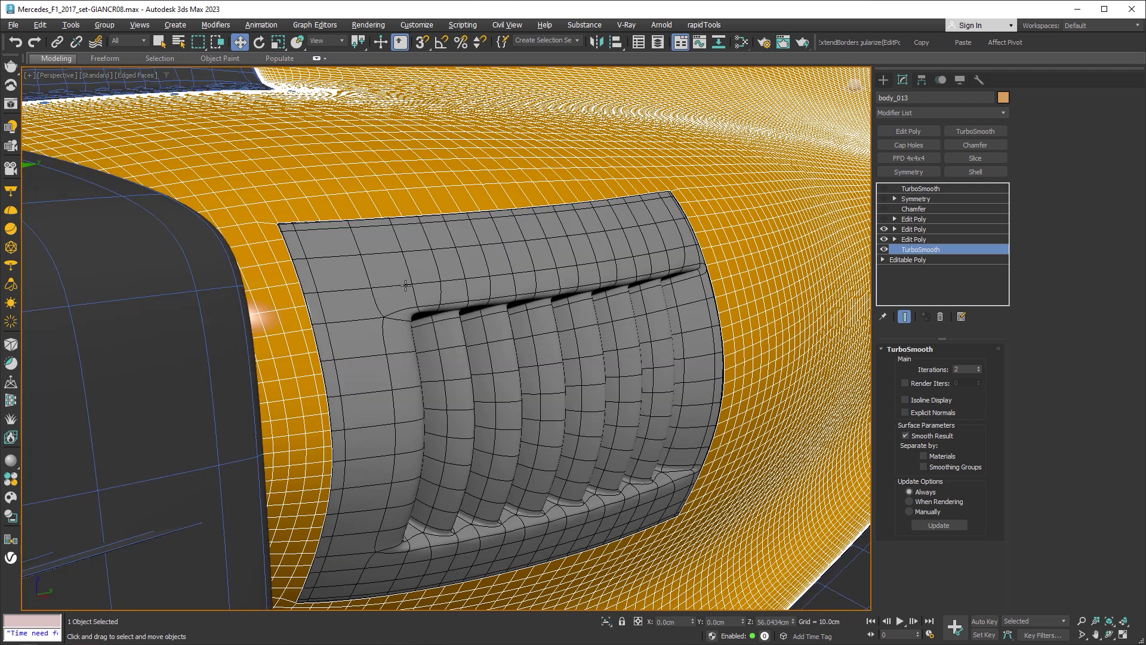
click(409, 286)
click(289, 277)
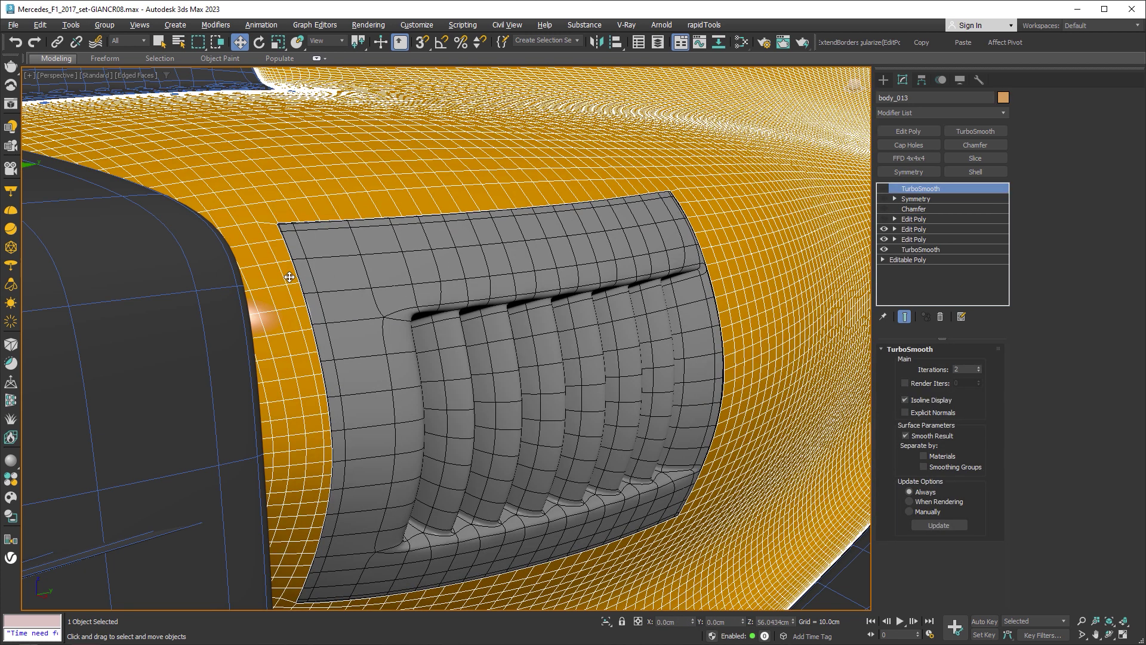
key(alt+q)
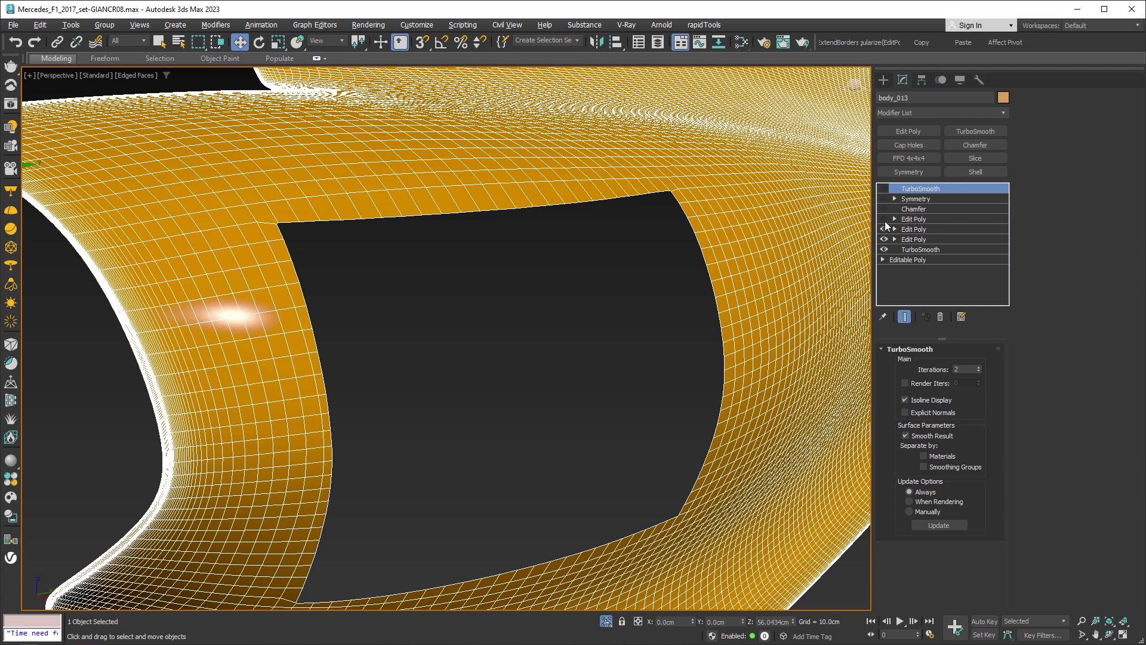
Step: Re-enable the second Edit Poly, Chamfer, Symmetry and top TurboSmooth, then deselect the cover
click(884, 219)
click(885, 209)
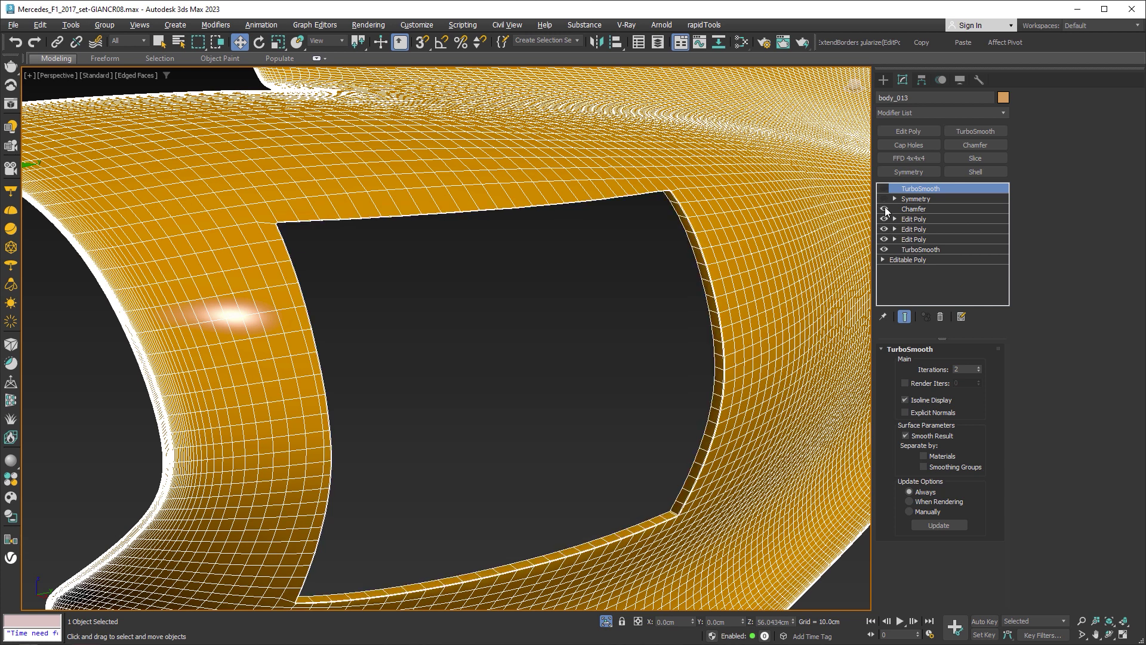
click(884, 200)
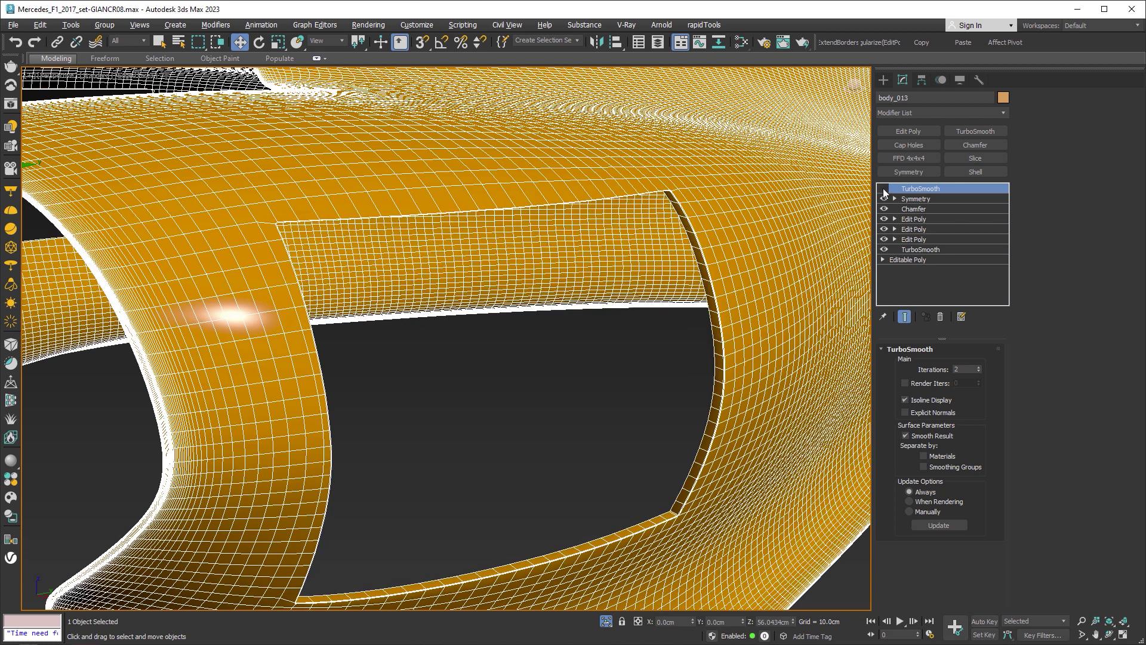
click(885, 188)
click(557, 389)
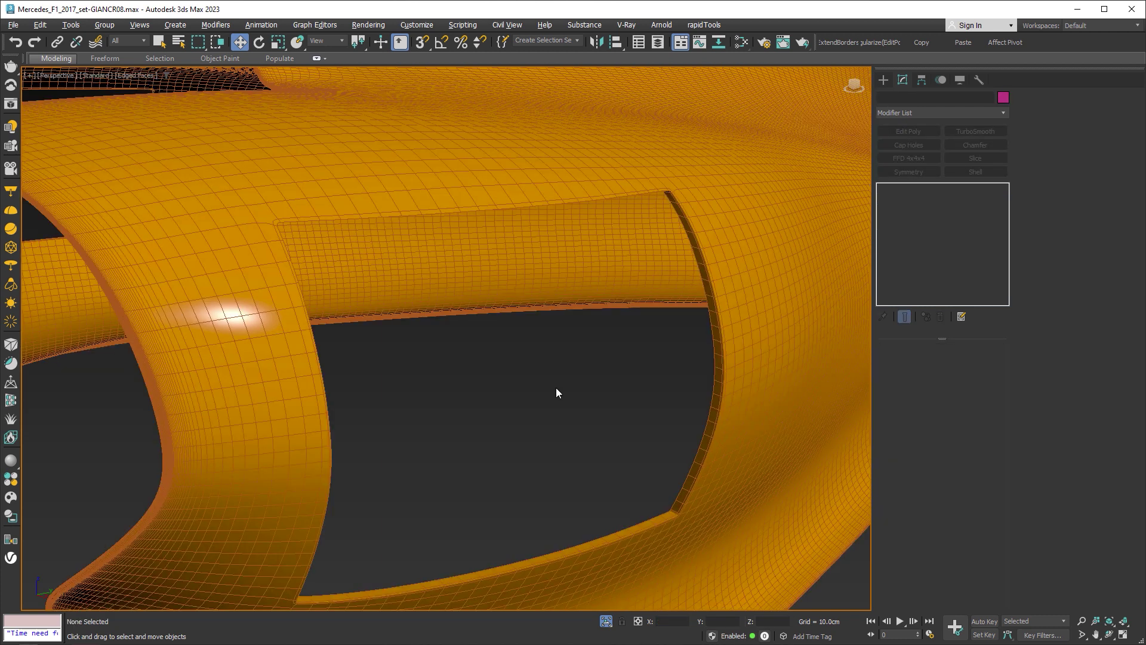
Step: Unhide all parts, turn off Edged Faces, and orbit above the smoothed vent body_014
click(606, 623)
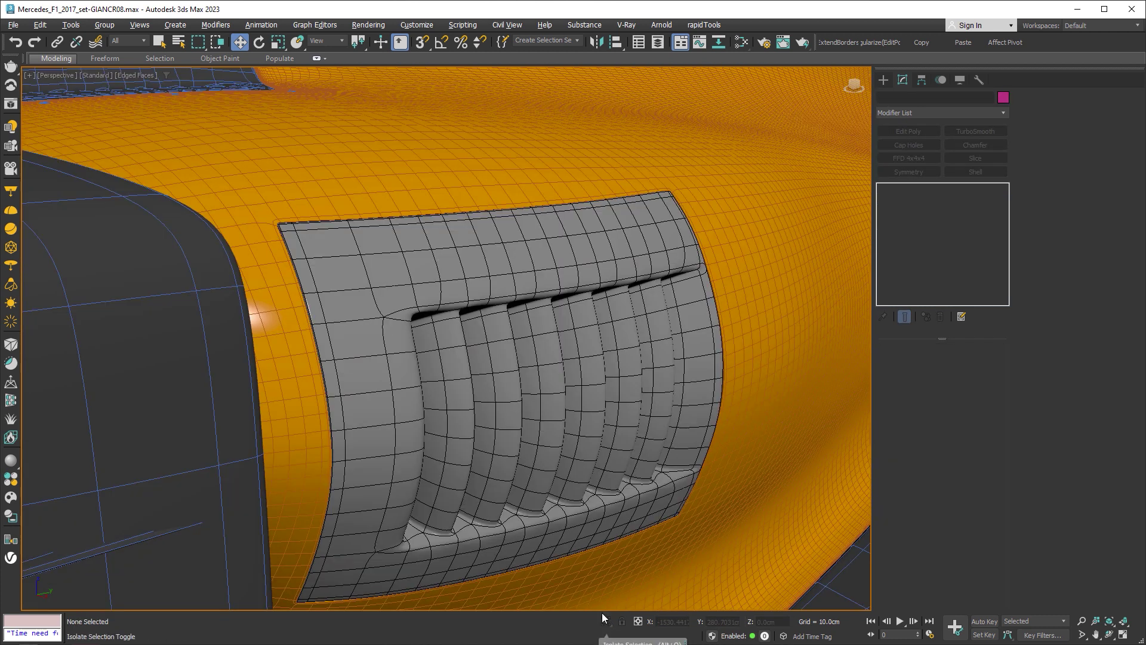
key(F4)
click(603, 324)
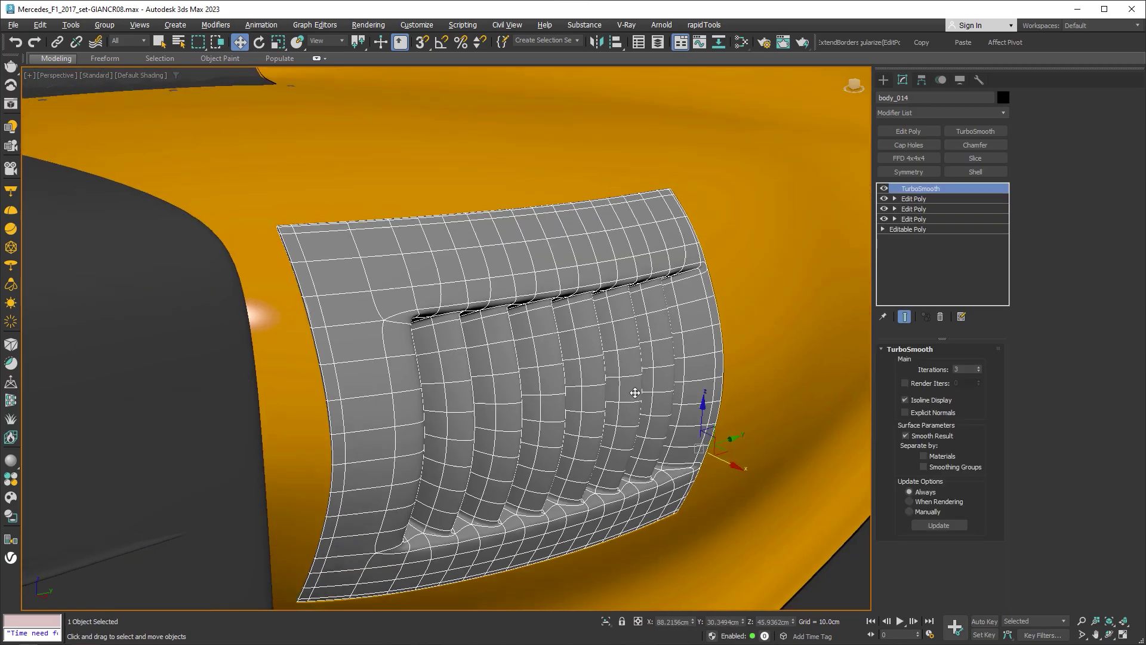
mouse_move(635, 392)
alt+middle_down()
mouse_move(650, 405)
mouse_move(557, 307)
mouse_move(484, 376)
mouse_move(525, 420)
mouse_move(642, 410)
mouse_move(671, 329)
mouse_move(635, 302)
alt+middle_up()
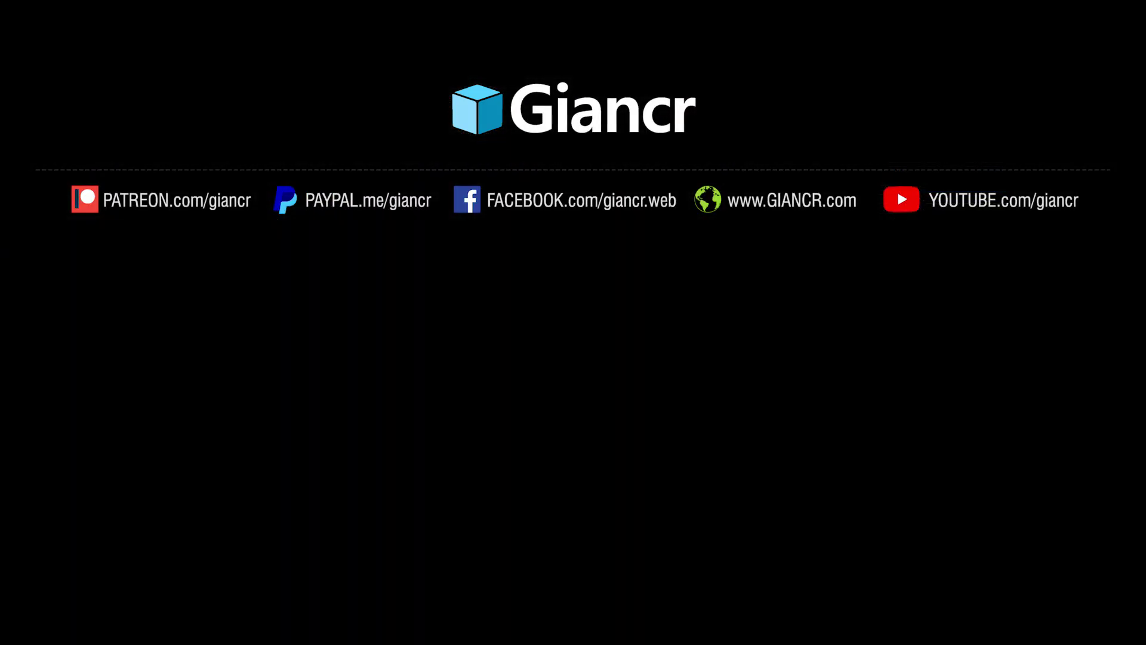